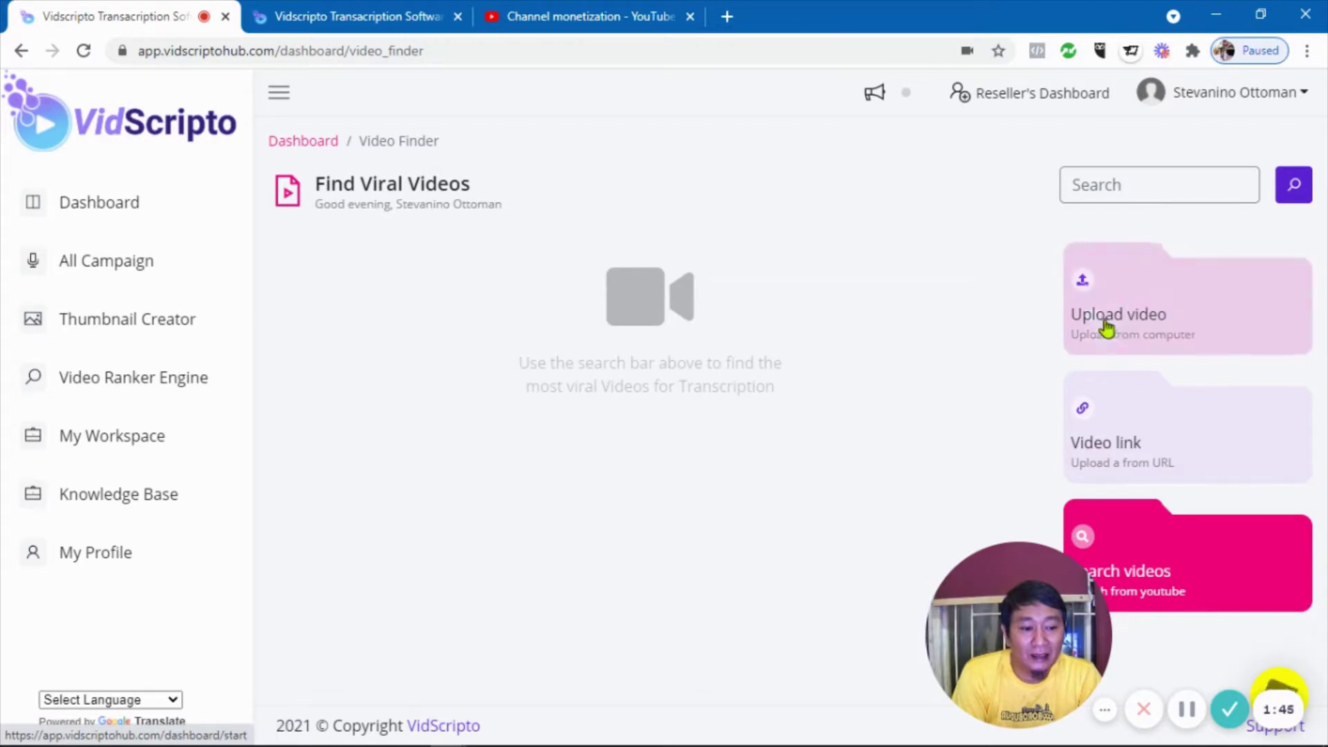
- Search the viral video finder for "real estate"
left_click(1097, 188)
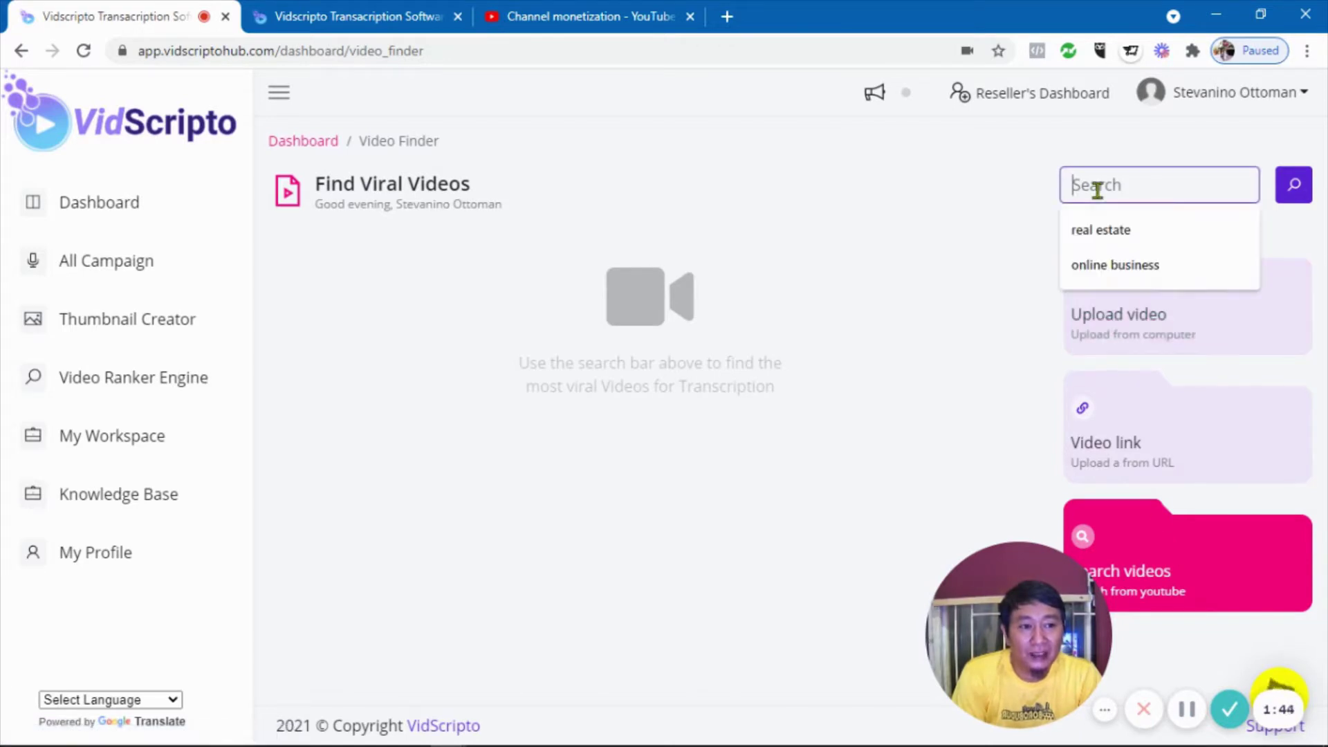
left_click(1101, 235)
left_click(1294, 186)
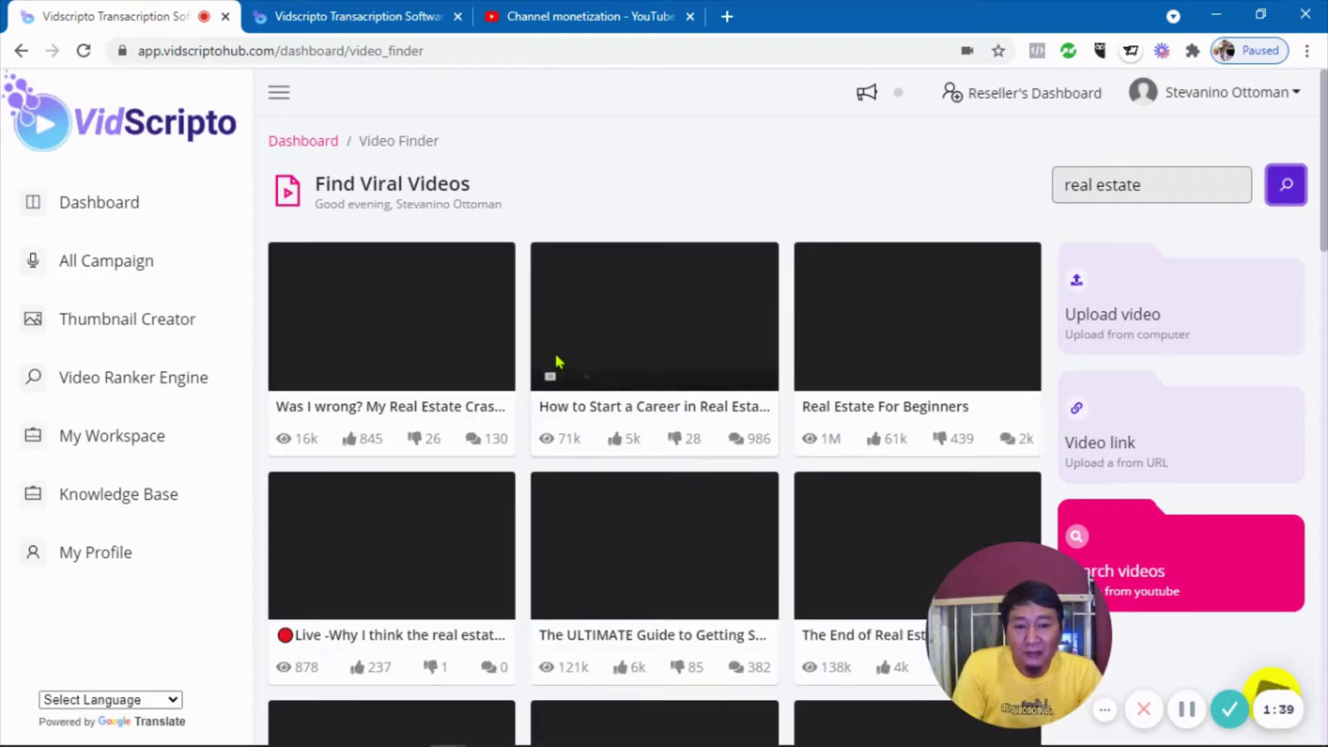
- Browse the real estate video results, examining their titles, views, likes and comments for a video to transcribe
scroll(529, 508, "down", 7)
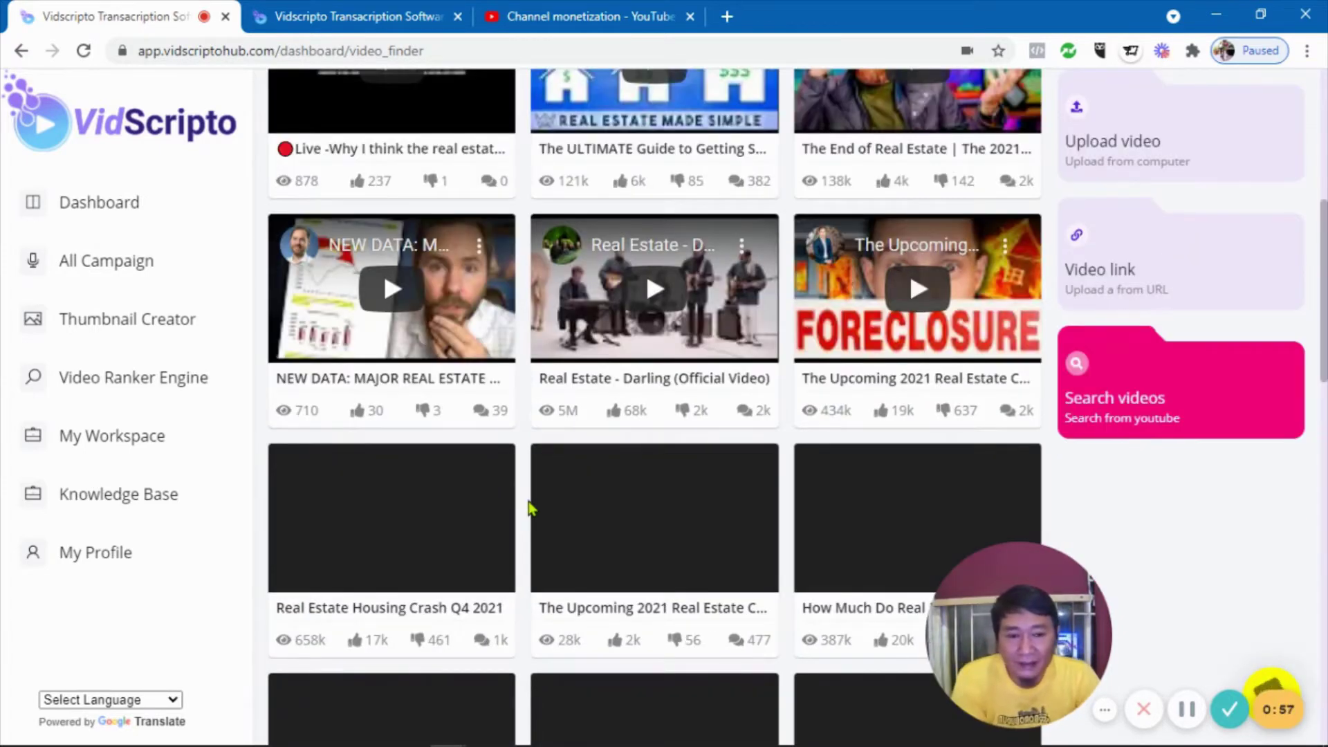
scroll(530, 508, "down", 3)
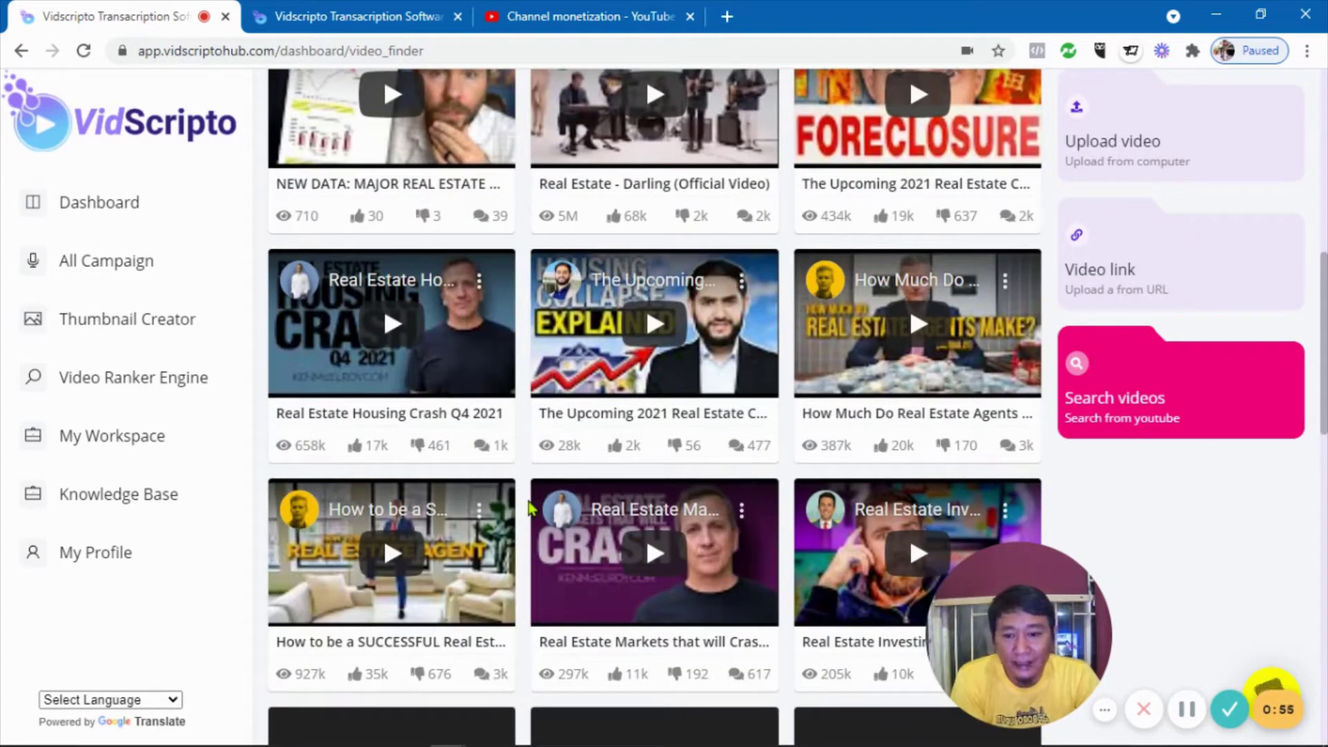
scroll(530, 509, "down", 2)
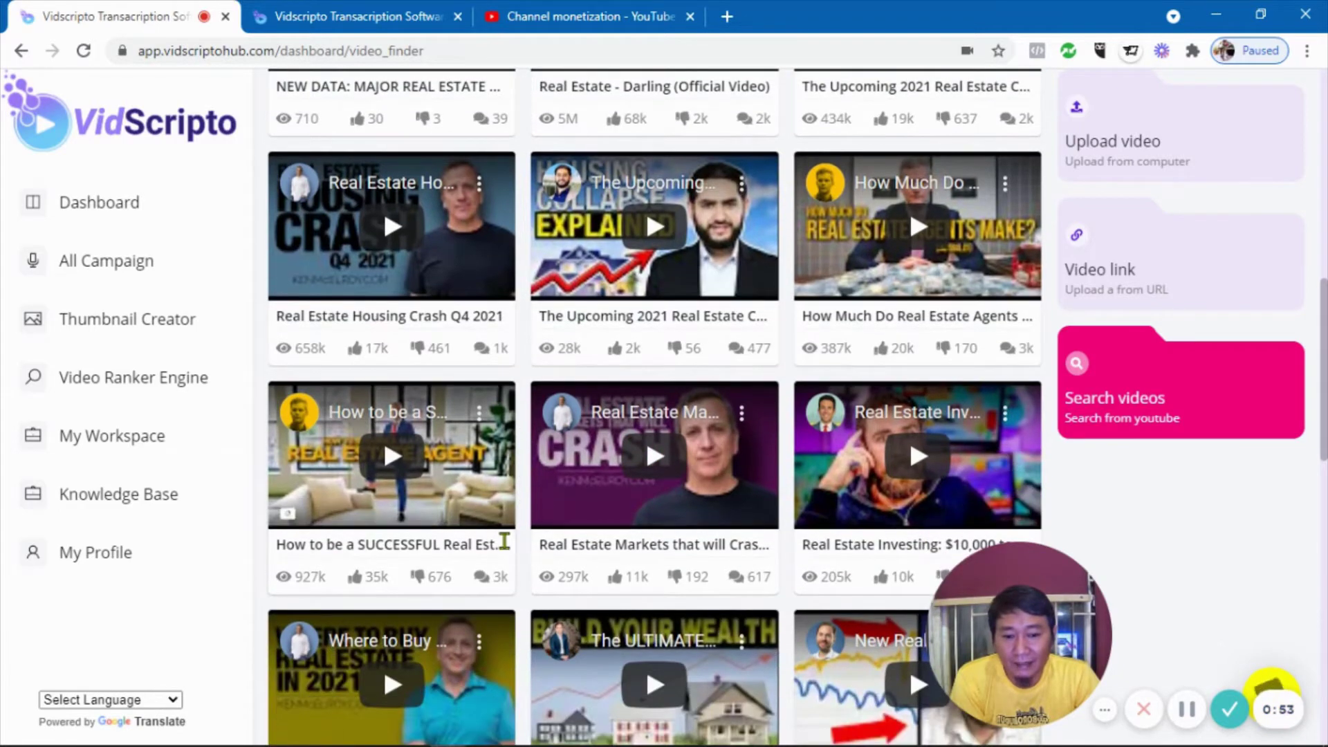
scroll(515, 567, "down", 2)
scroll(525, 593, "down", 2)
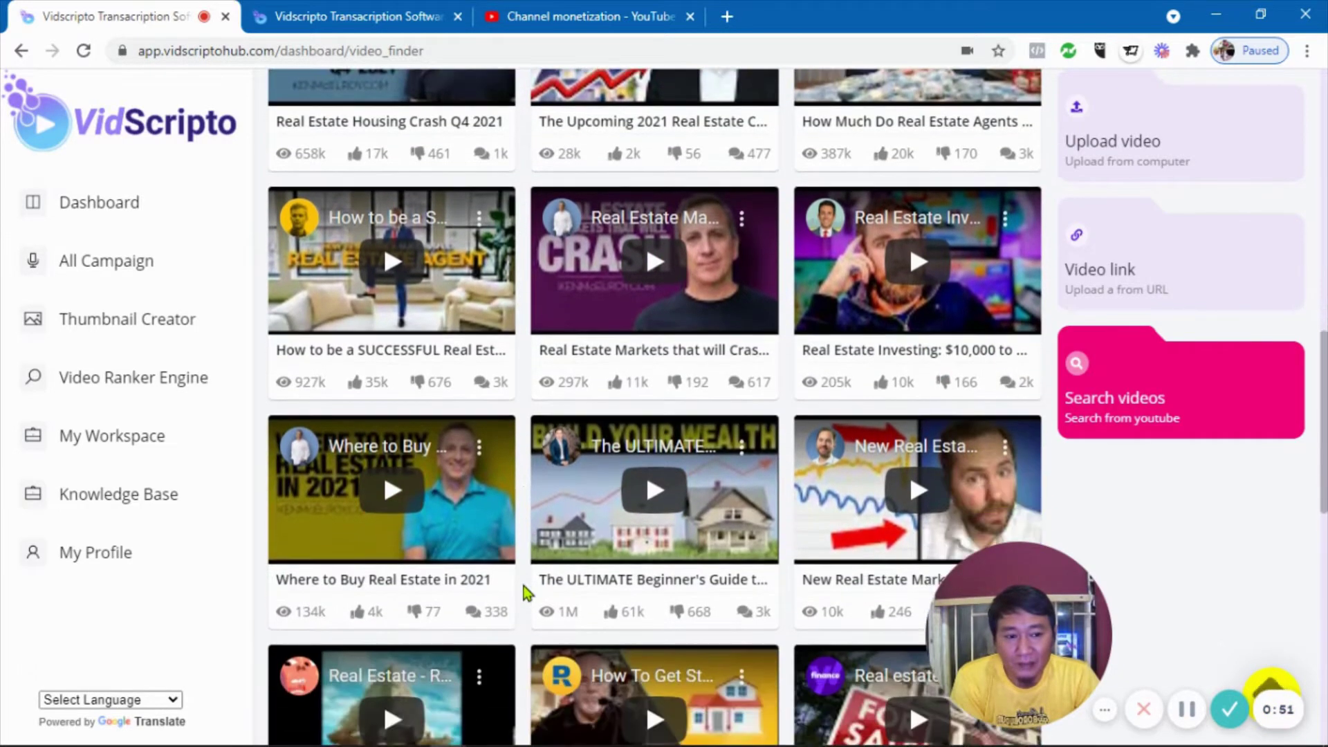
scroll(526, 588, "up", 1)
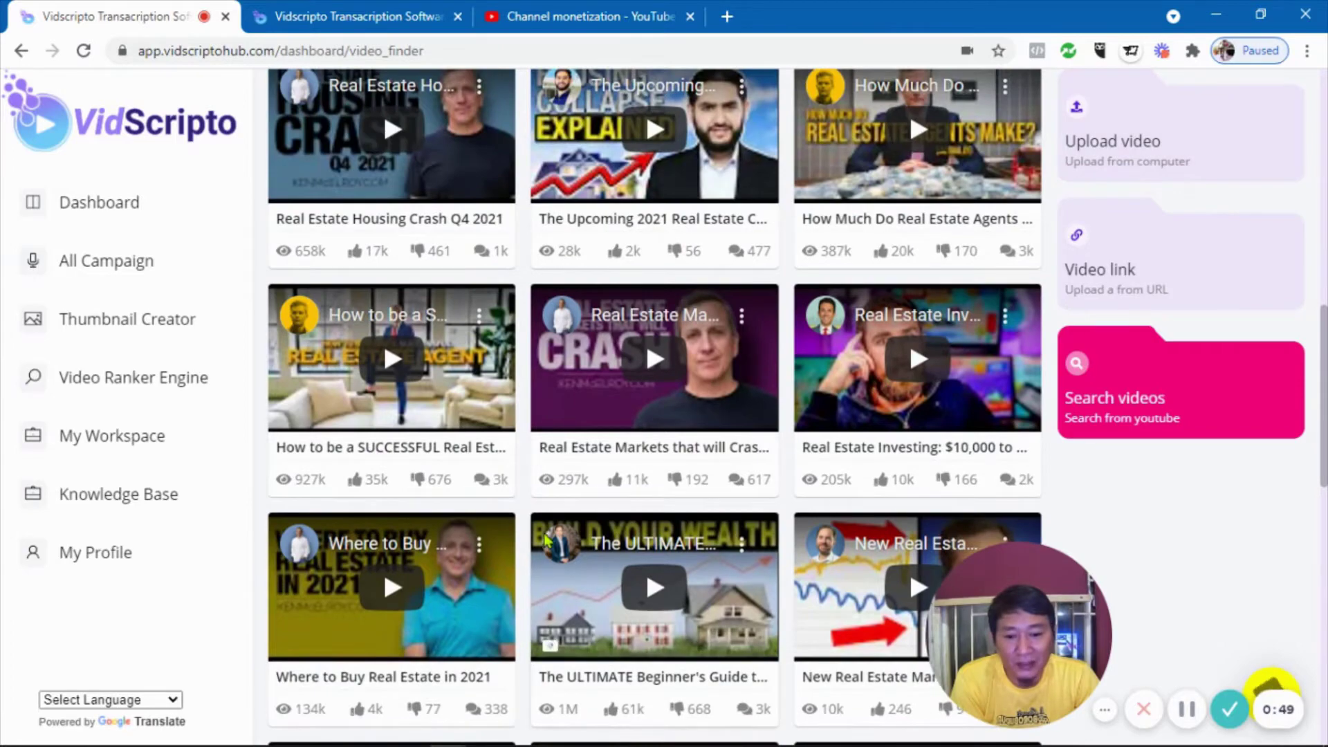
scroll(546, 540, "down", 2)
scroll(523, 553, "down", 1)
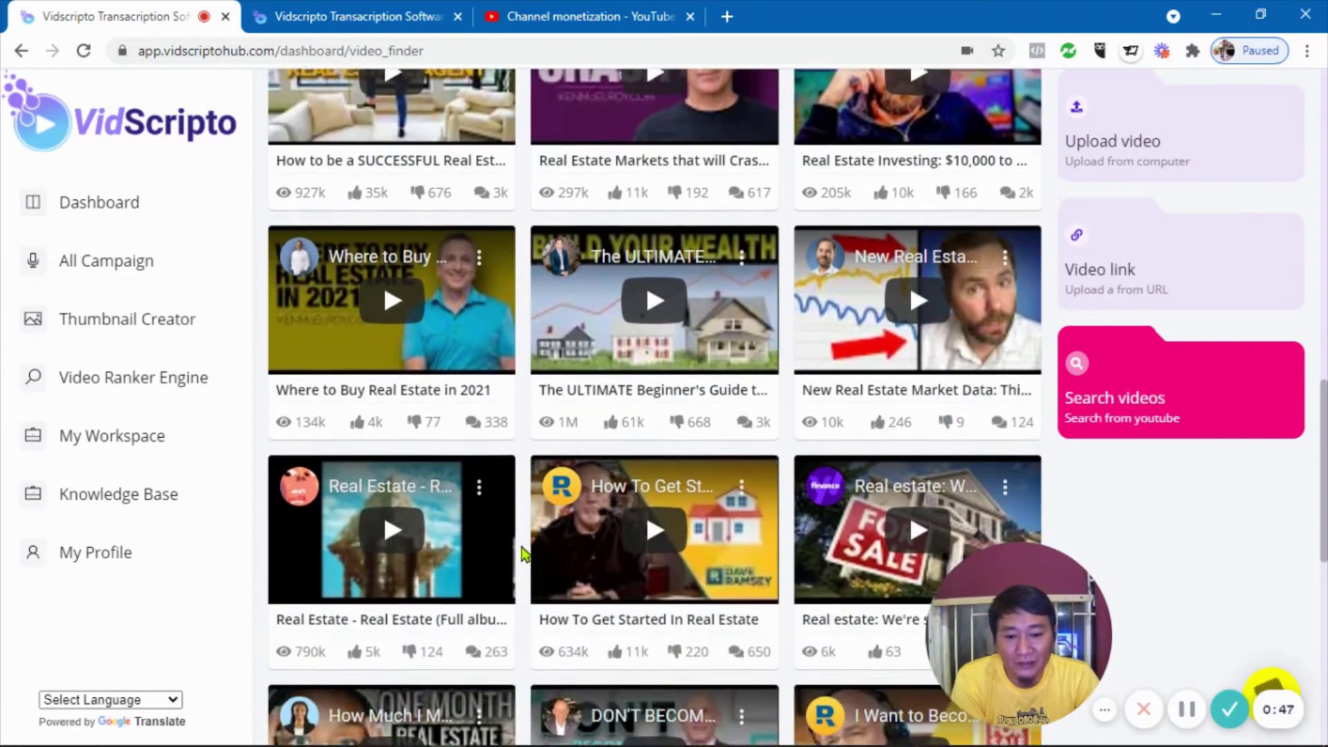
scroll(524, 553, "down", 3)
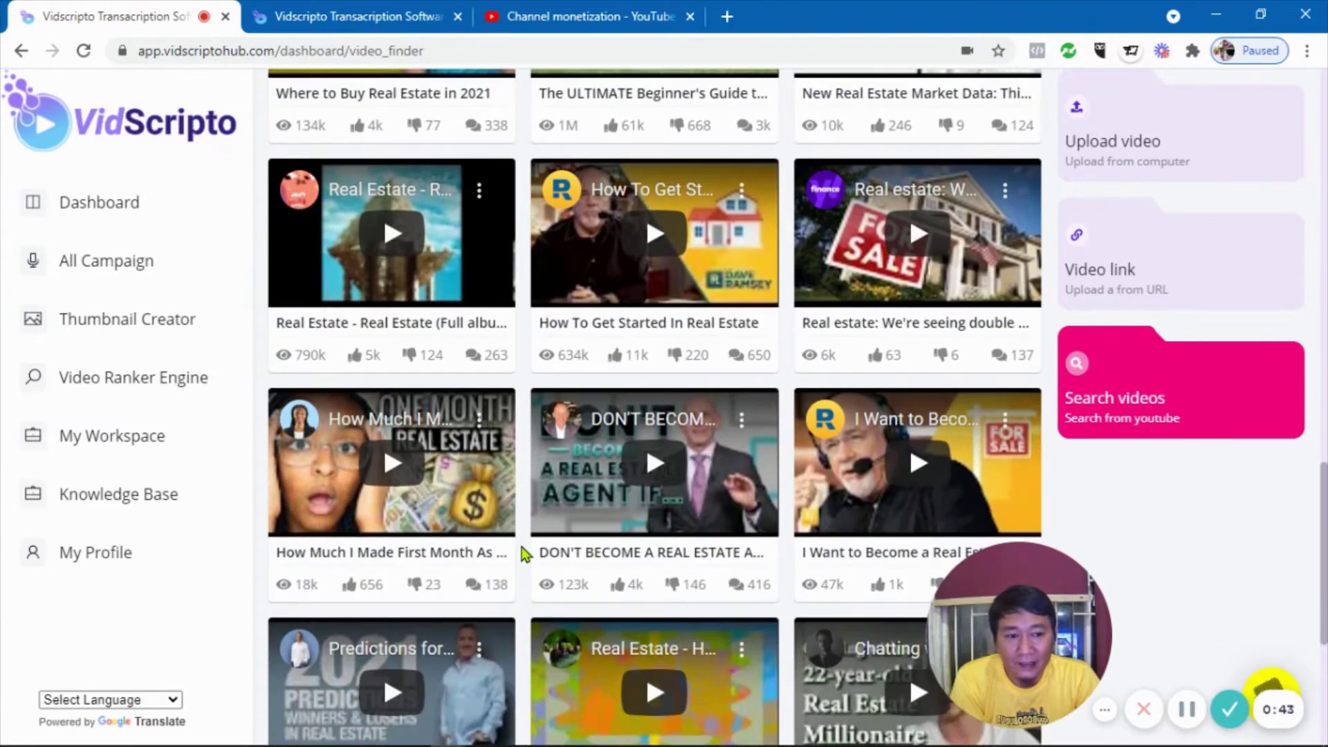
scroll(524, 553, "down", 1)
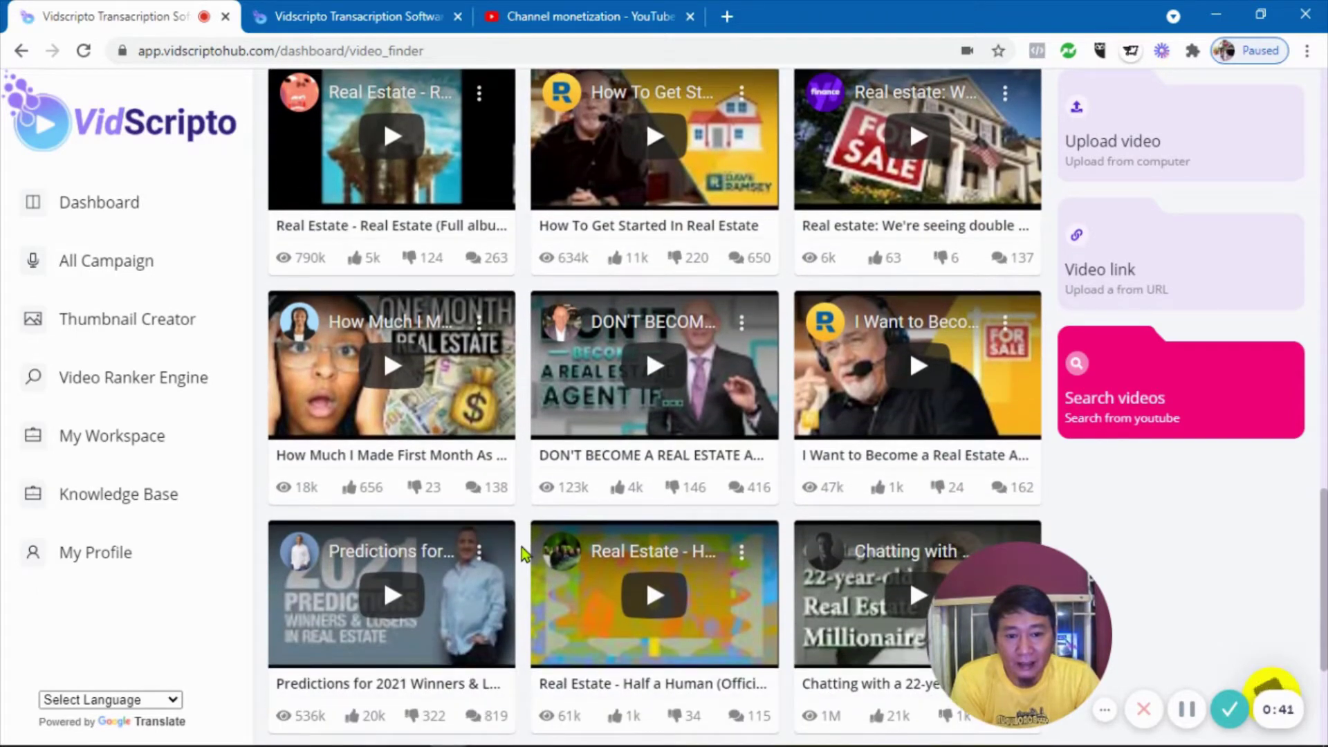
mouse_move(631, 448)
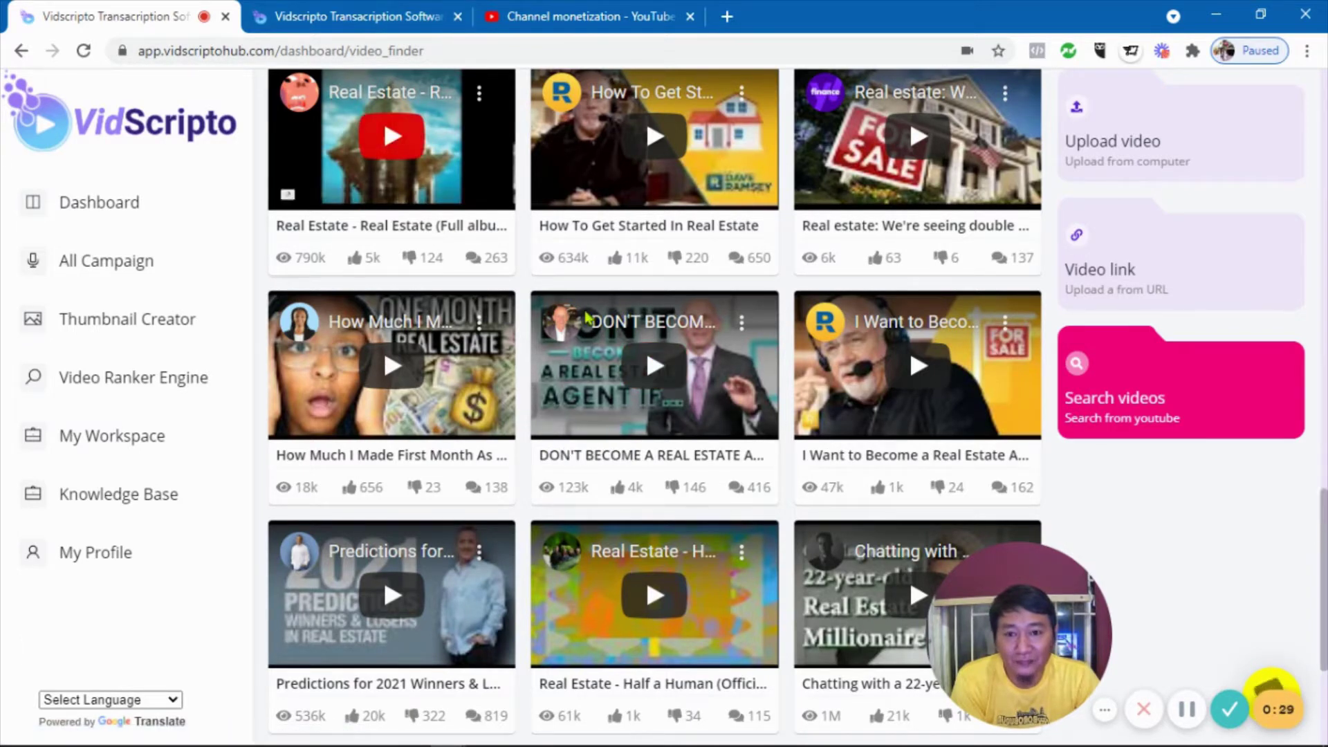
- Remove the trailing dots from the campaign name so it reads "Jangan Jadi Broker Real Estate Jika", and submit the video for transcription
left_click(346, 16)
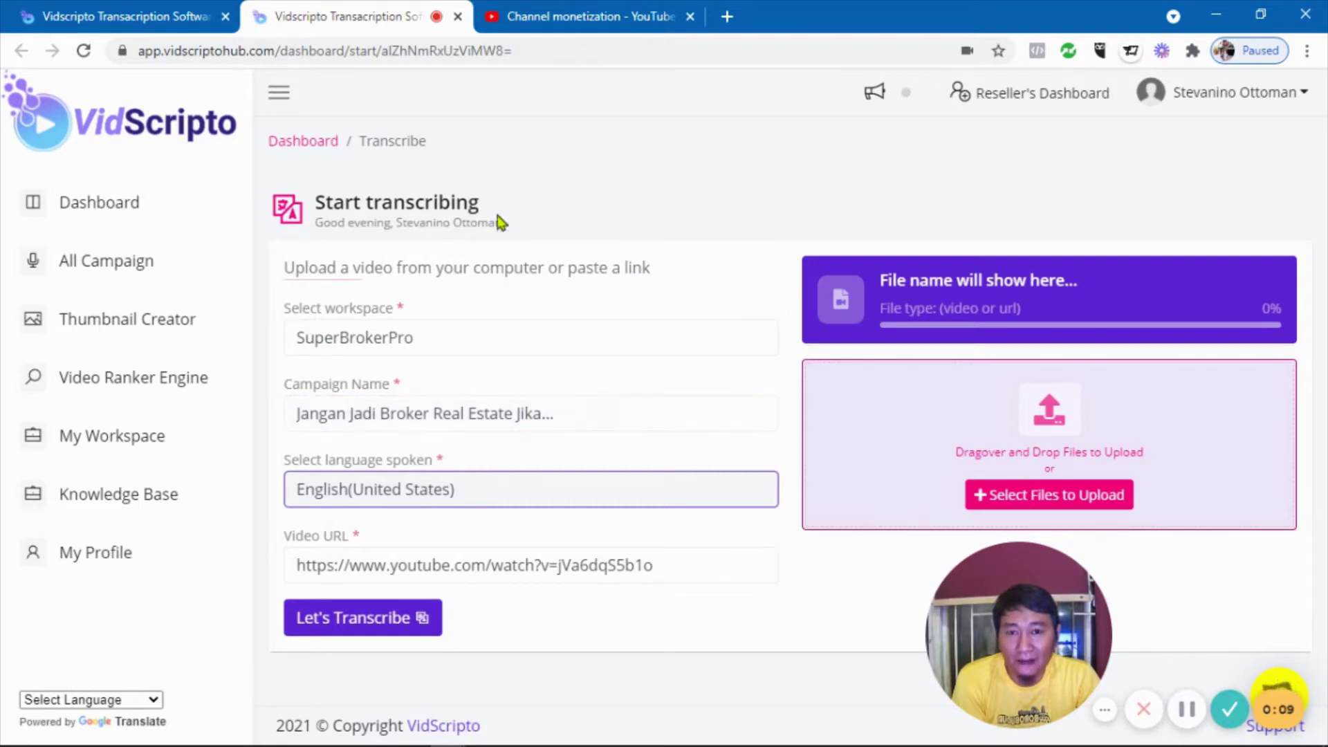
left_click(175, 28)
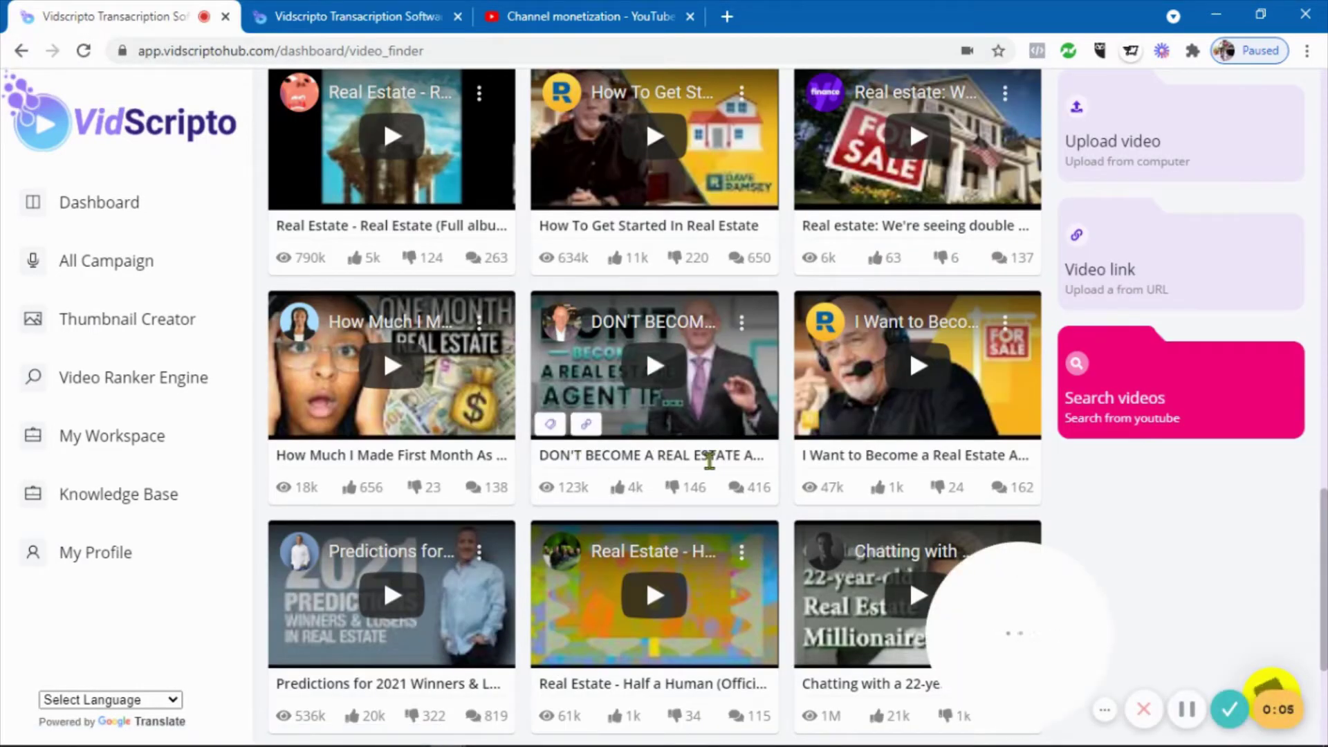
left_click(349, 16)
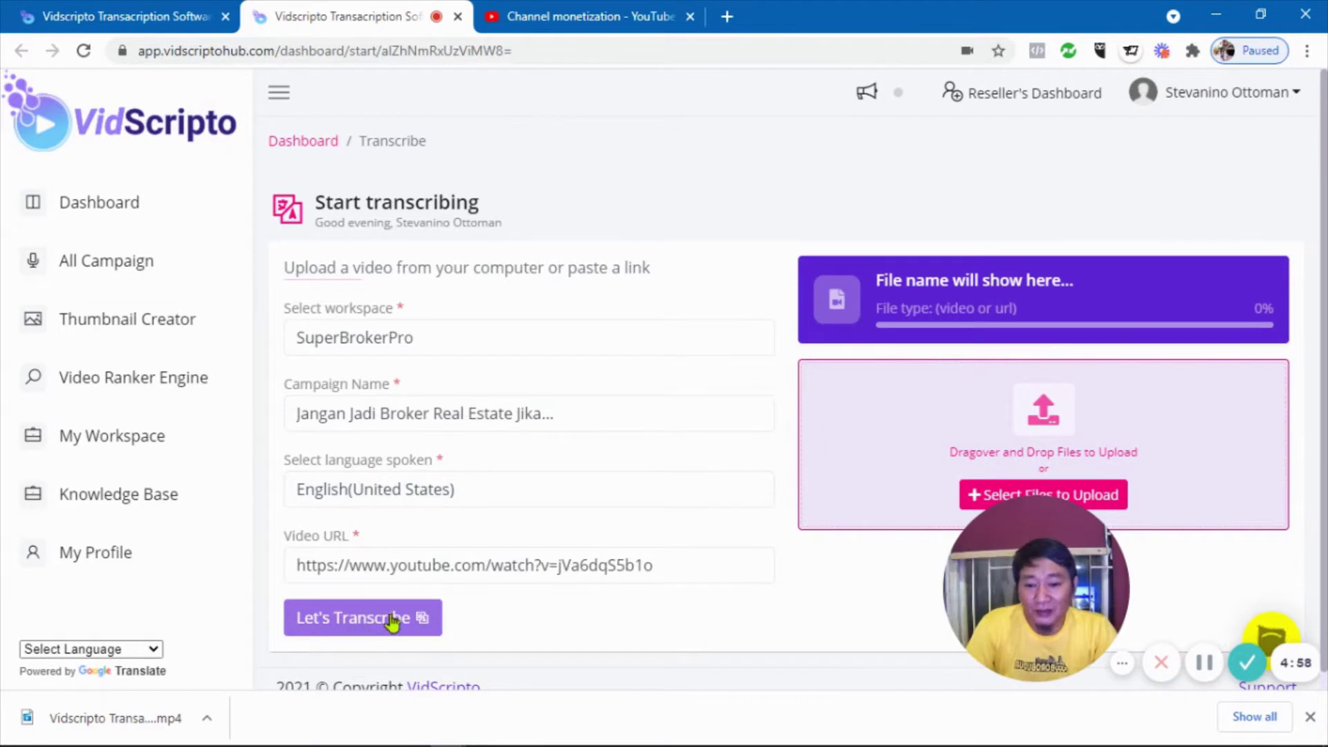
left_click(391, 622)
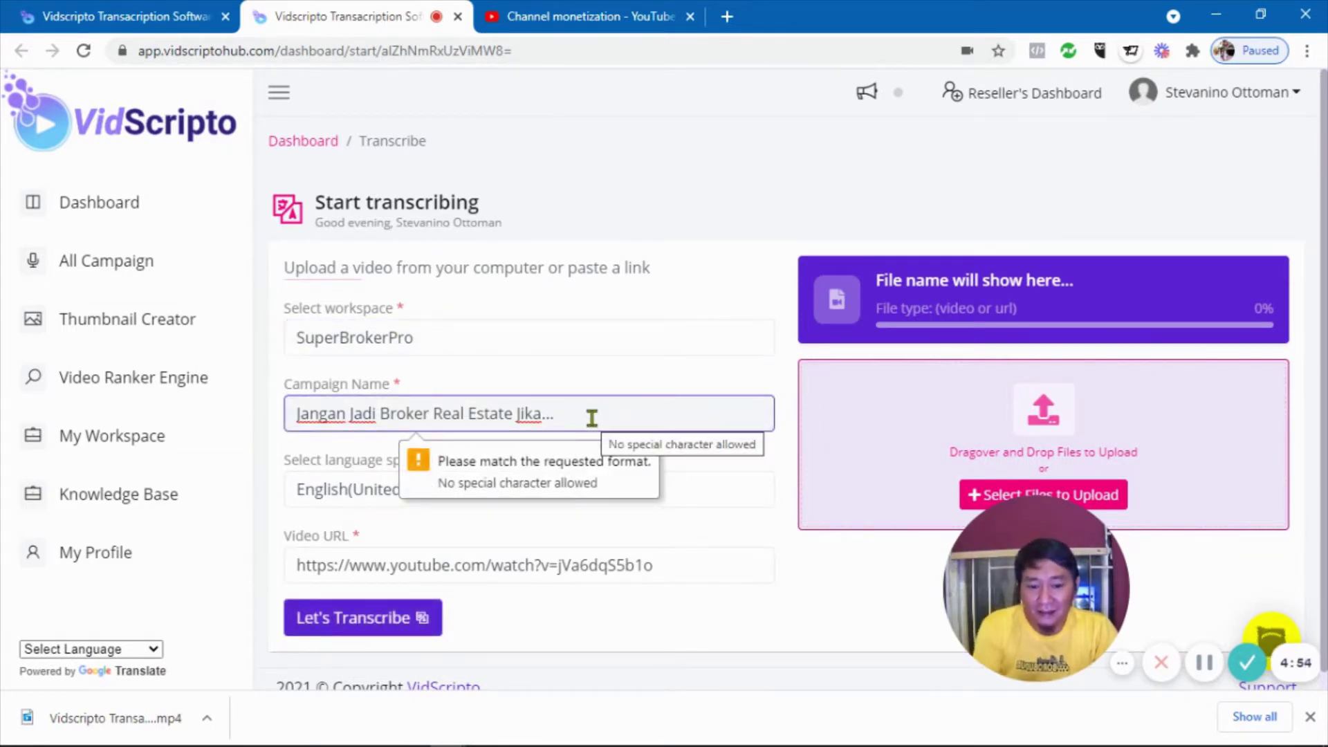
key("BackSpace")
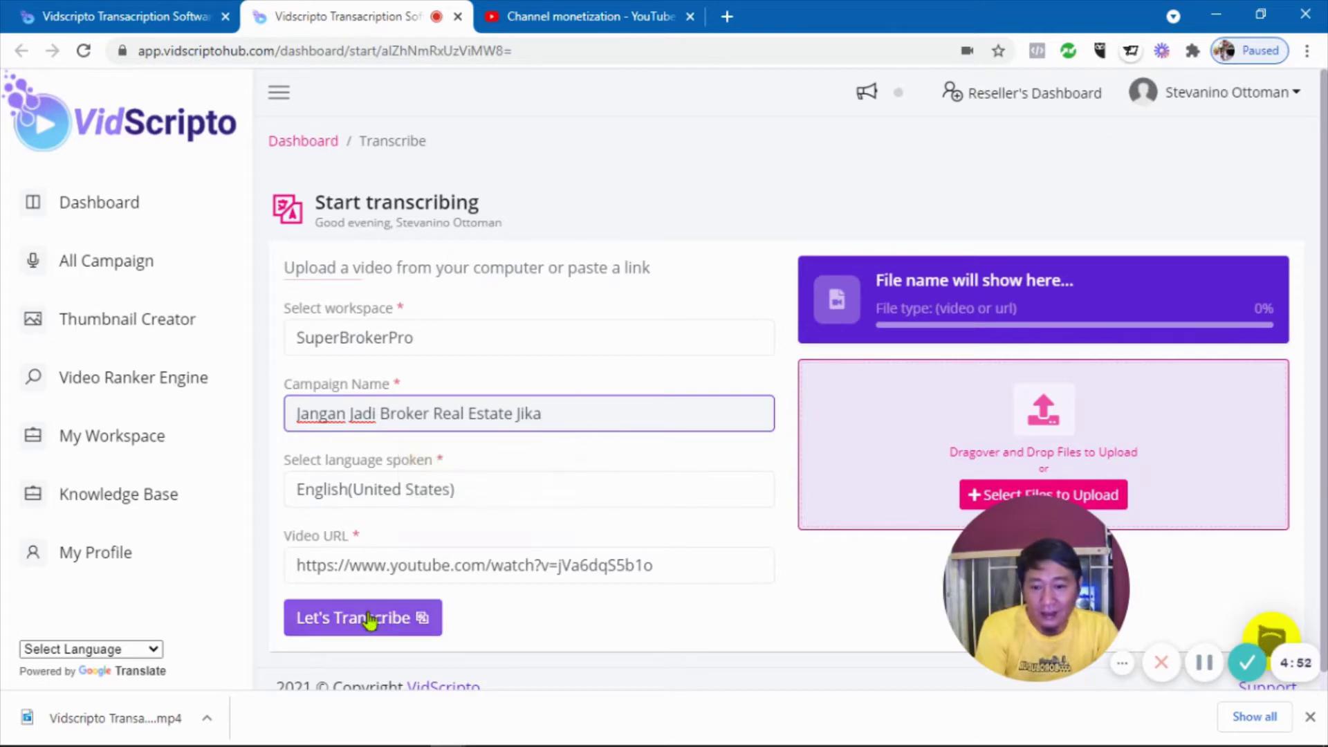
left_click(372, 625)
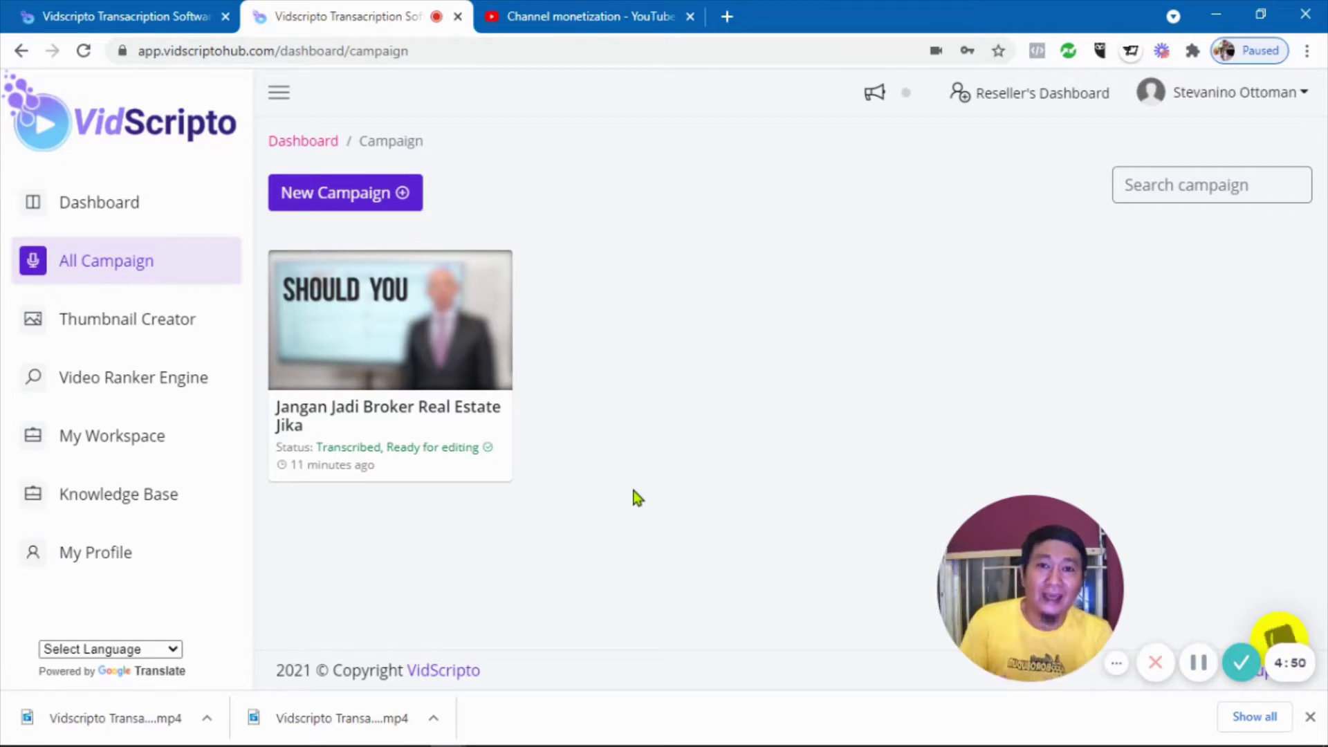
- Check the extra options of the campaign "Jangan Jadi Broker Real Estate Jika" and open it in the subtitle editor
mouse_move(426, 360)
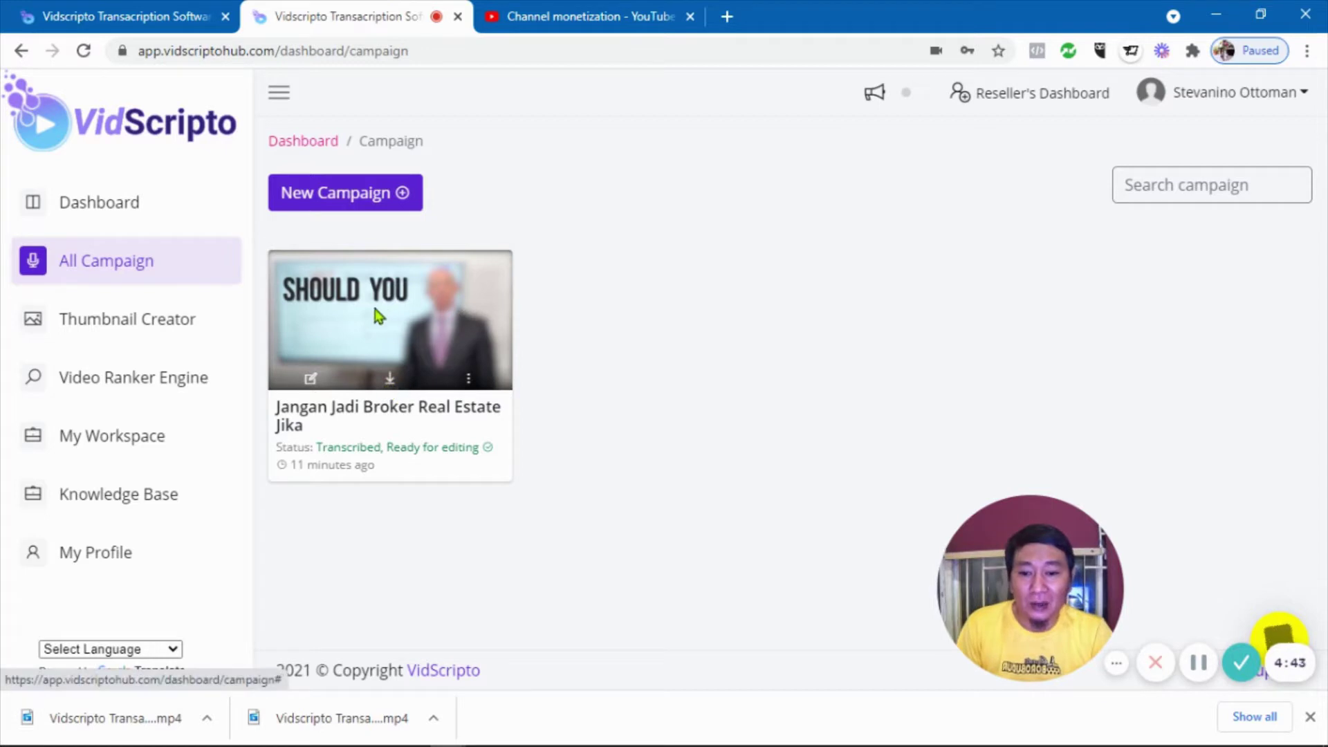
left_click(468, 380)
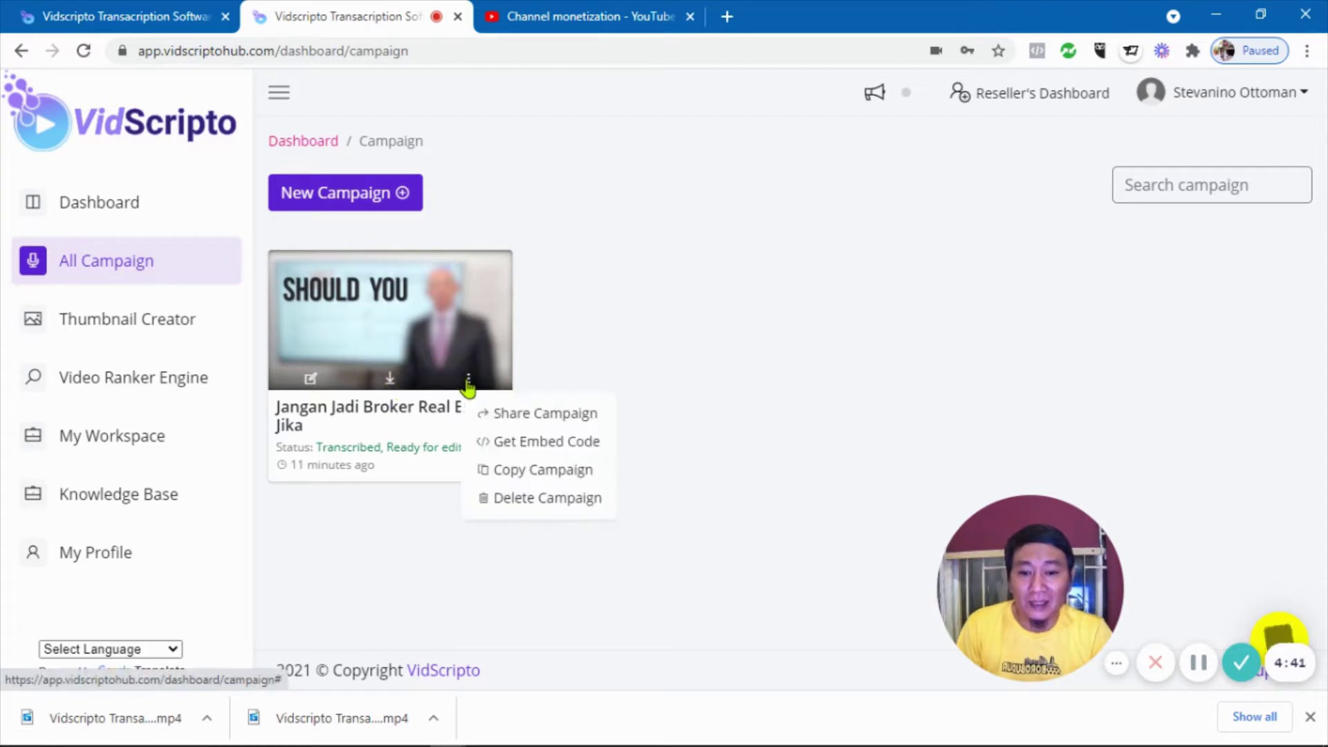
left_click(469, 384)
left_click(468, 379)
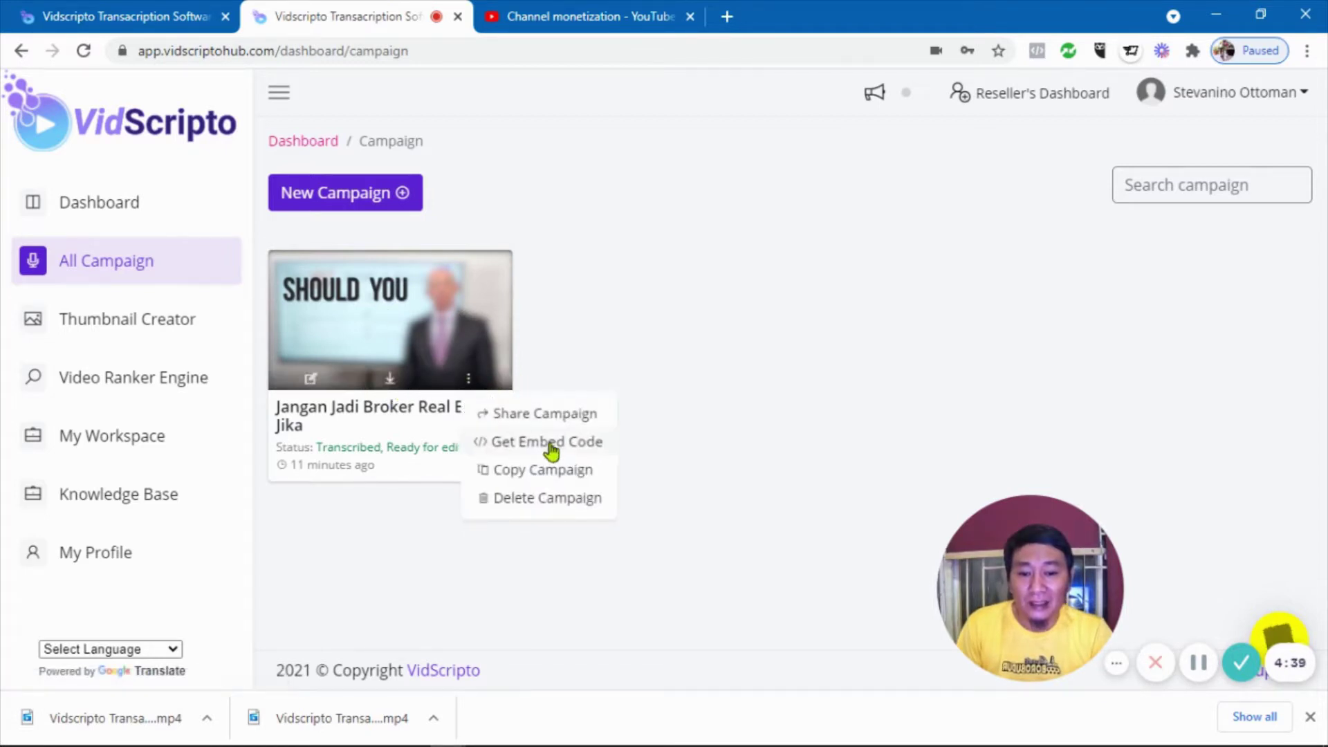
left_click(315, 380)
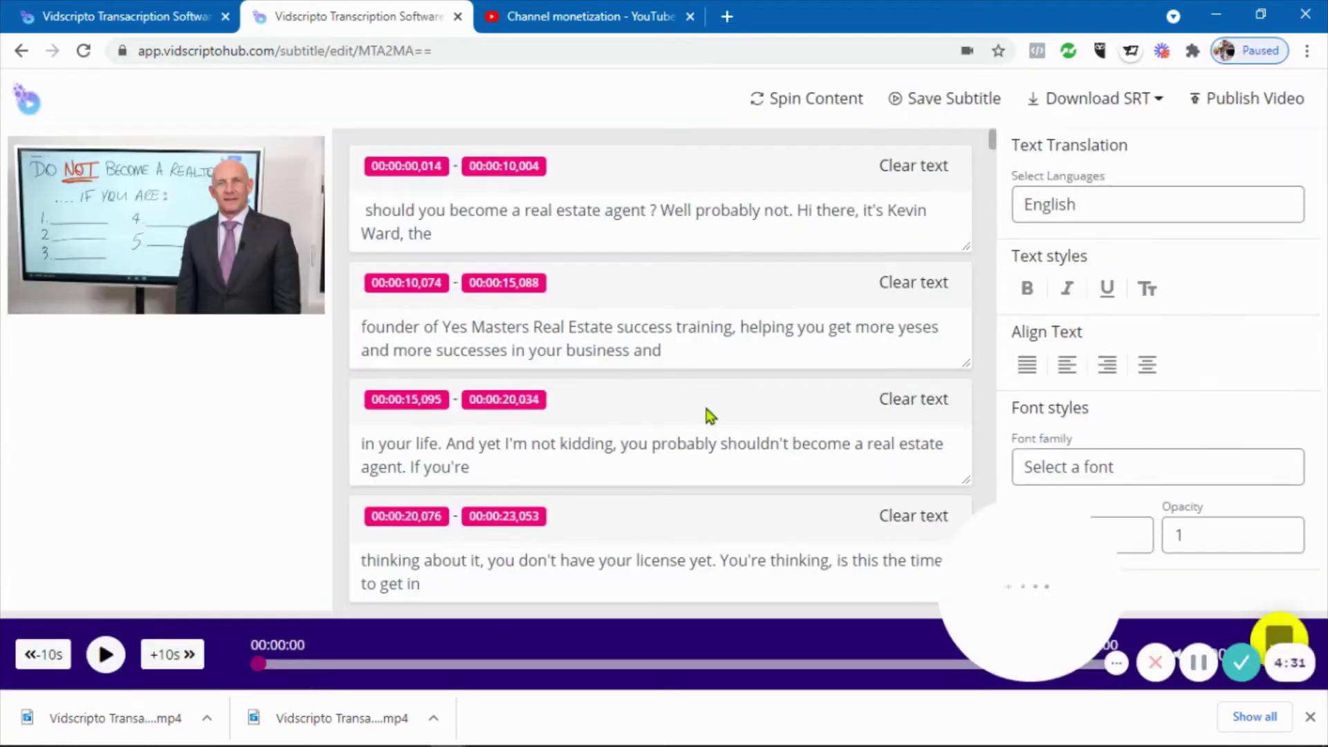
- Delete the leading space in the first subtitle and translate the subtitles into Indonesian
left_click(365, 210)
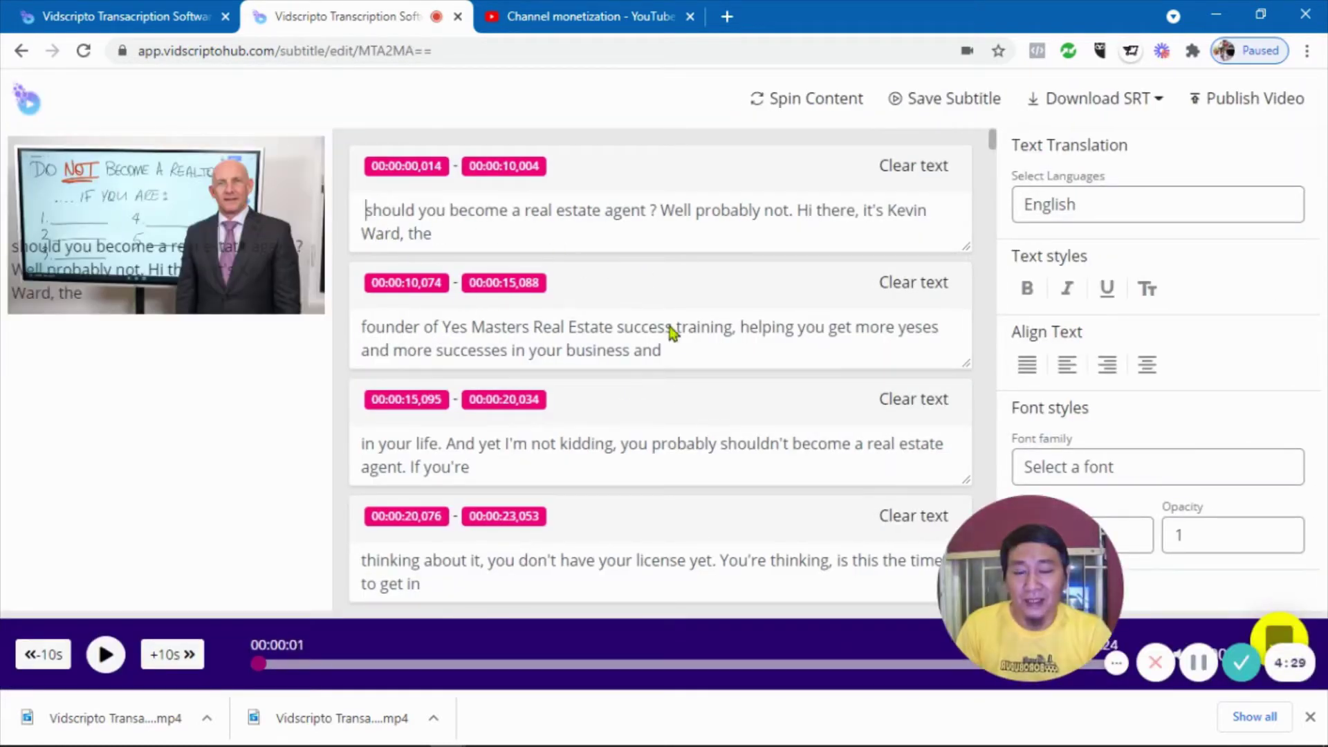
key("BackSpace")
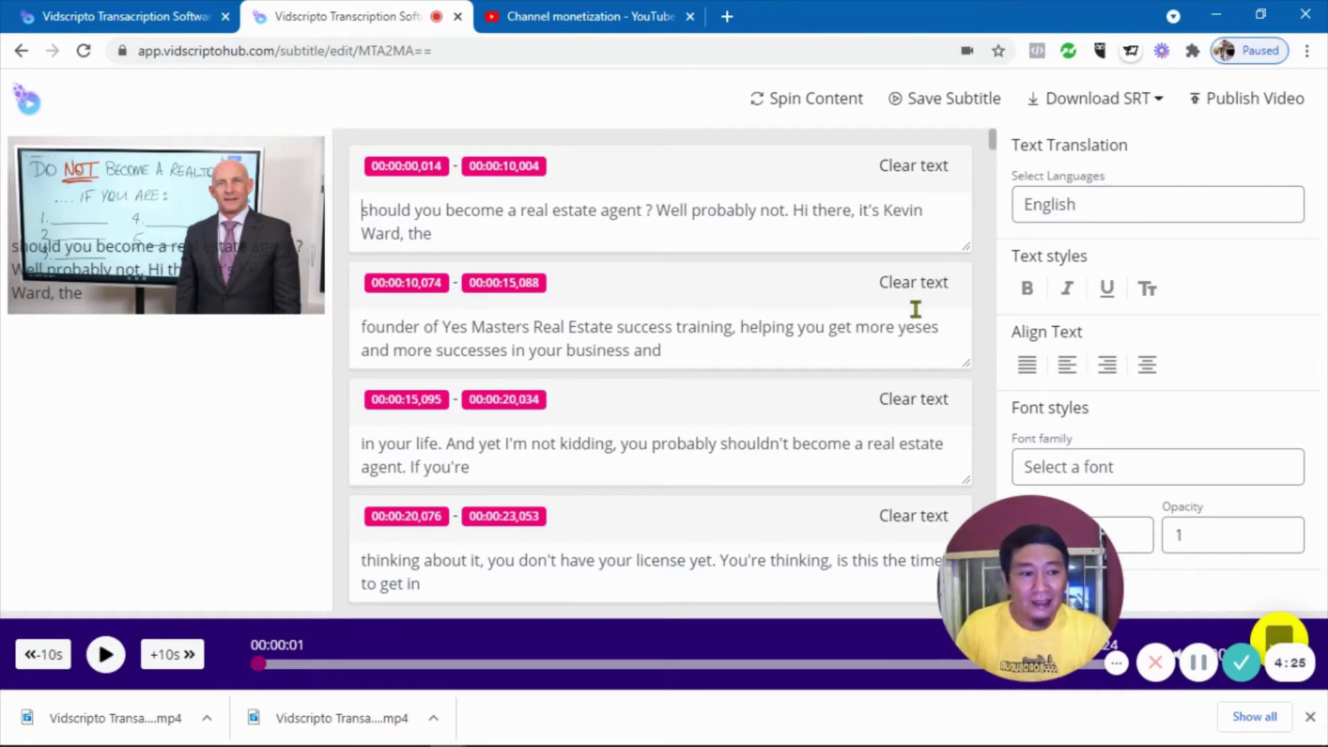
left_click(1076, 207)
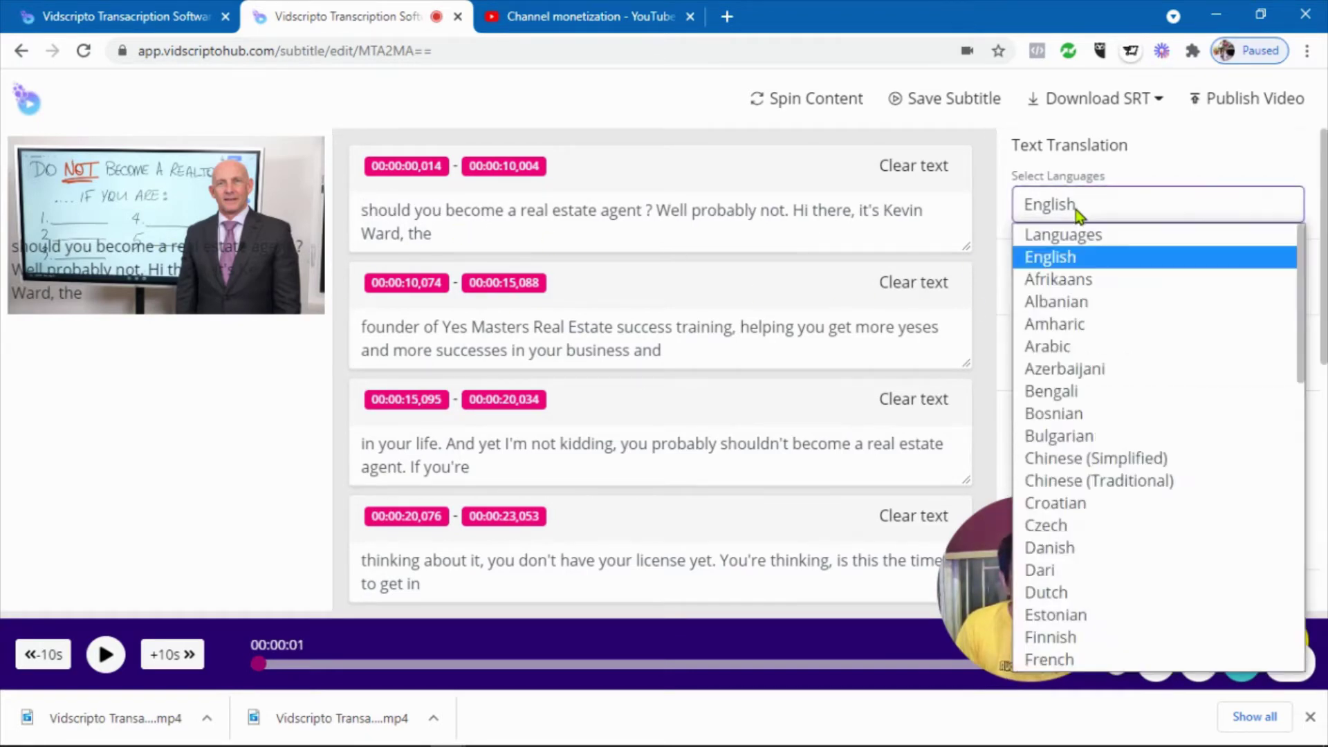
scroll(1102, 417, "down", 5)
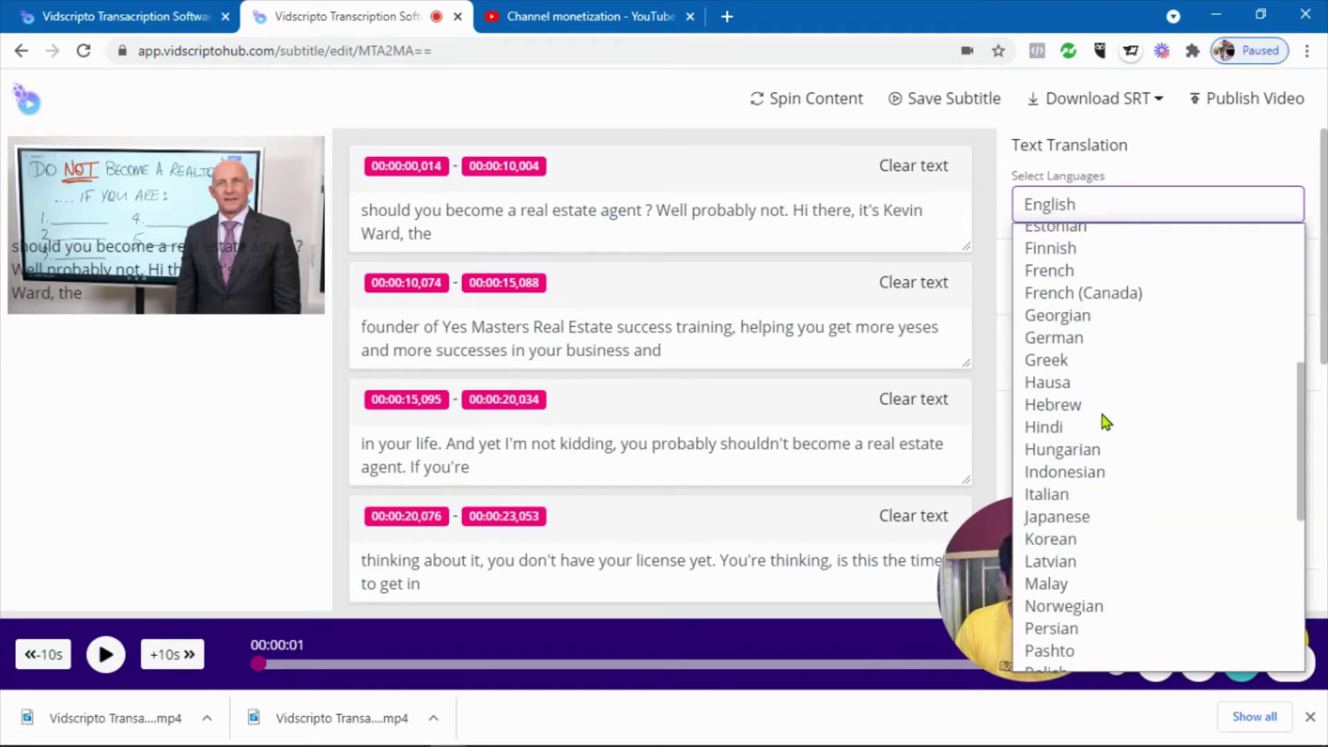
left_click(1103, 476)
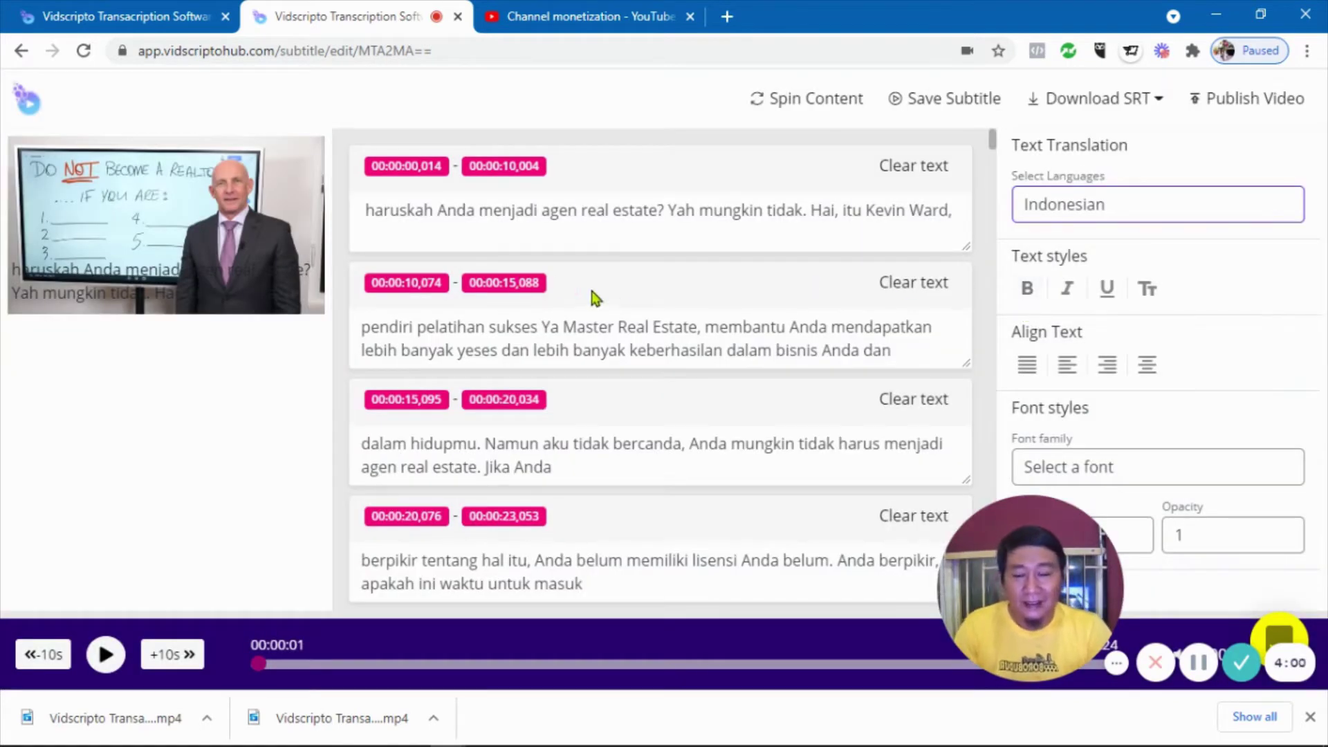
- Correct the start of the first Indonesian subtitle to "Haruskah" with a capital H and no leading space
left_click(372, 215)
type("H")
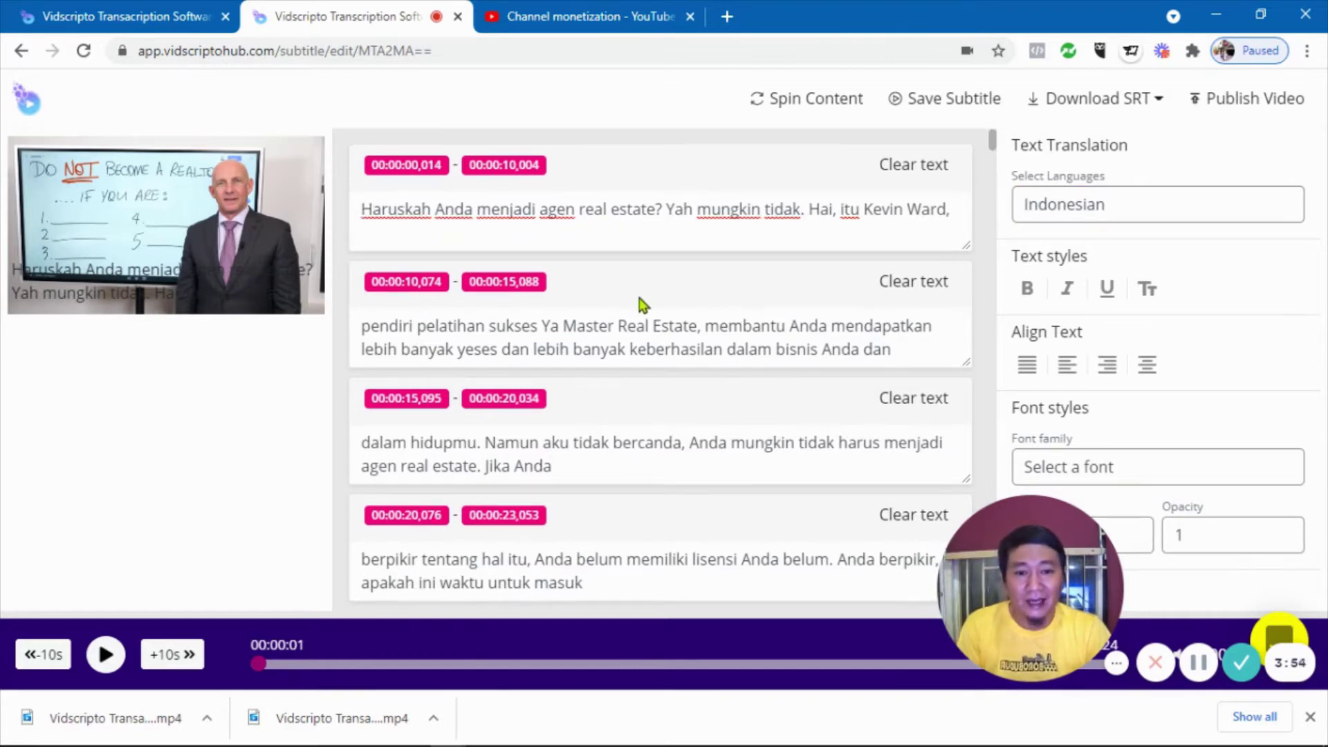
scroll(637, 302, "down", 1)
scroll(639, 309, "up", 1)
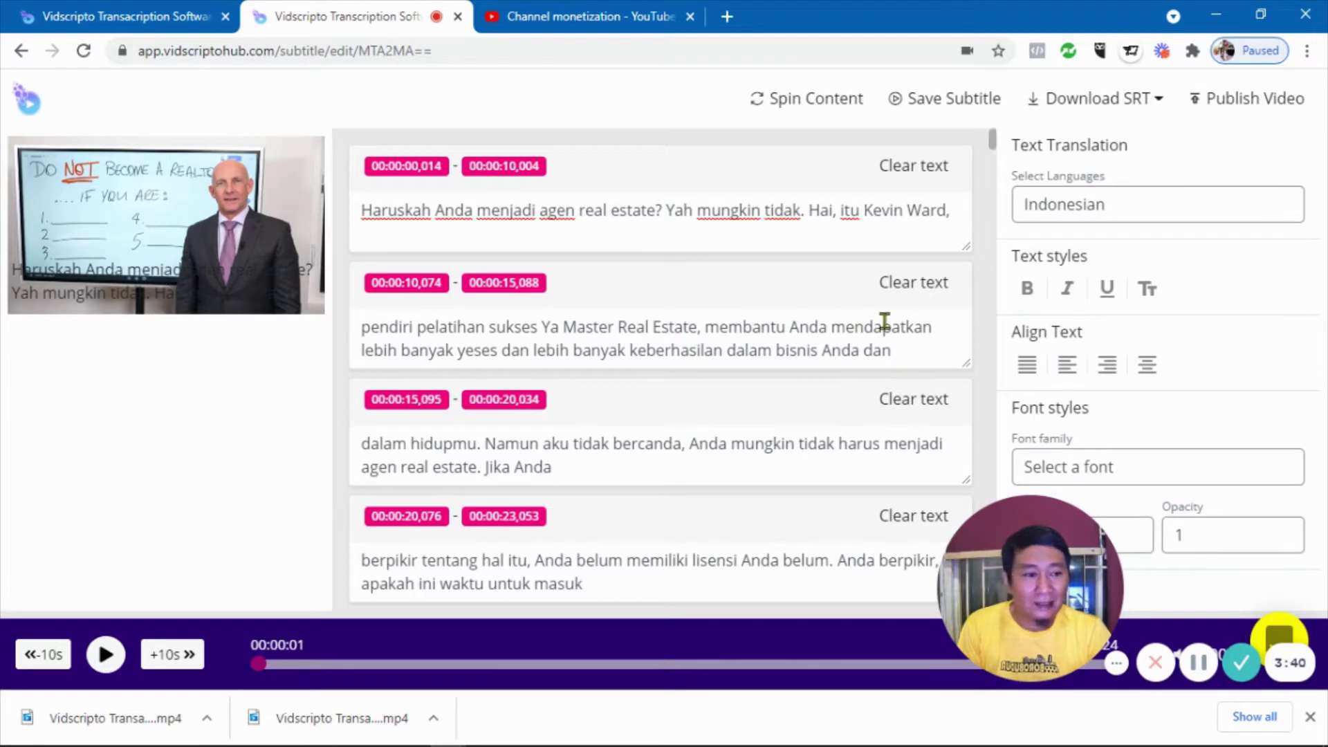
- Make the subtitle text bold and center-aligned
left_click(1027, 293)
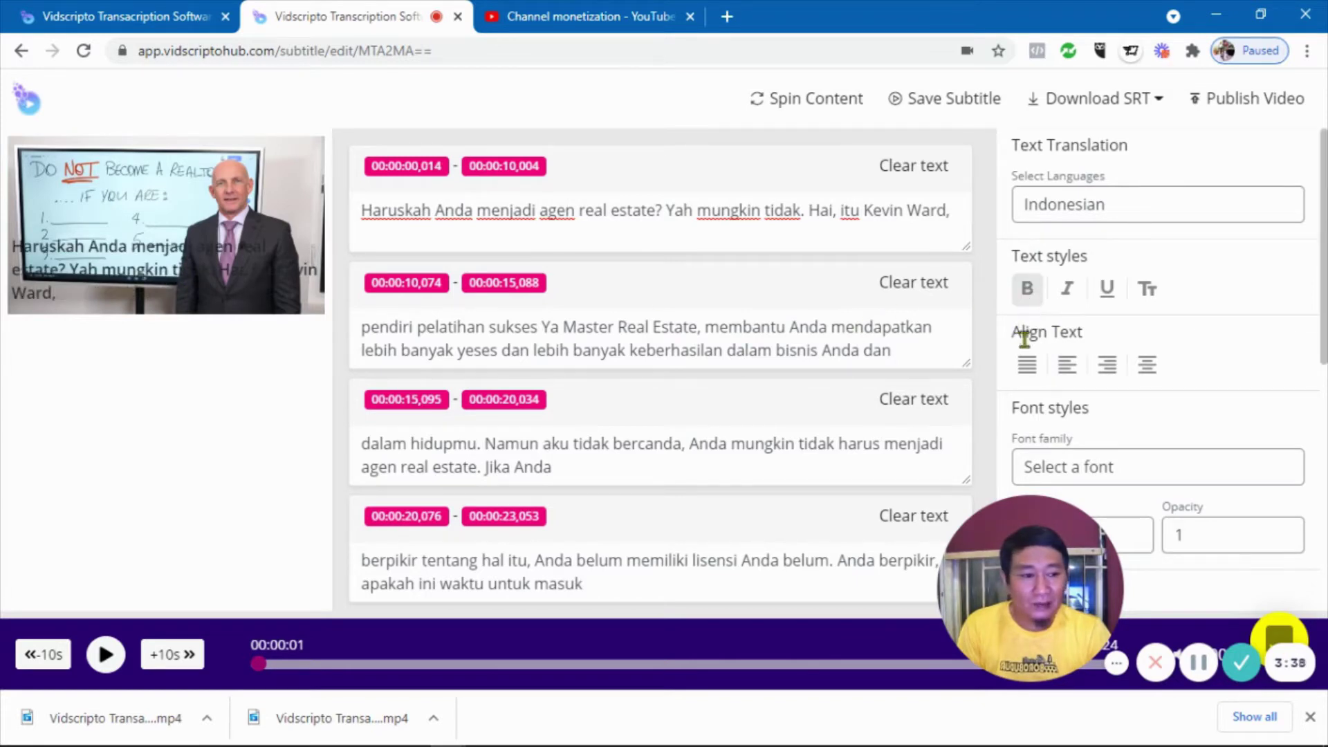
left_click(1146, 367)
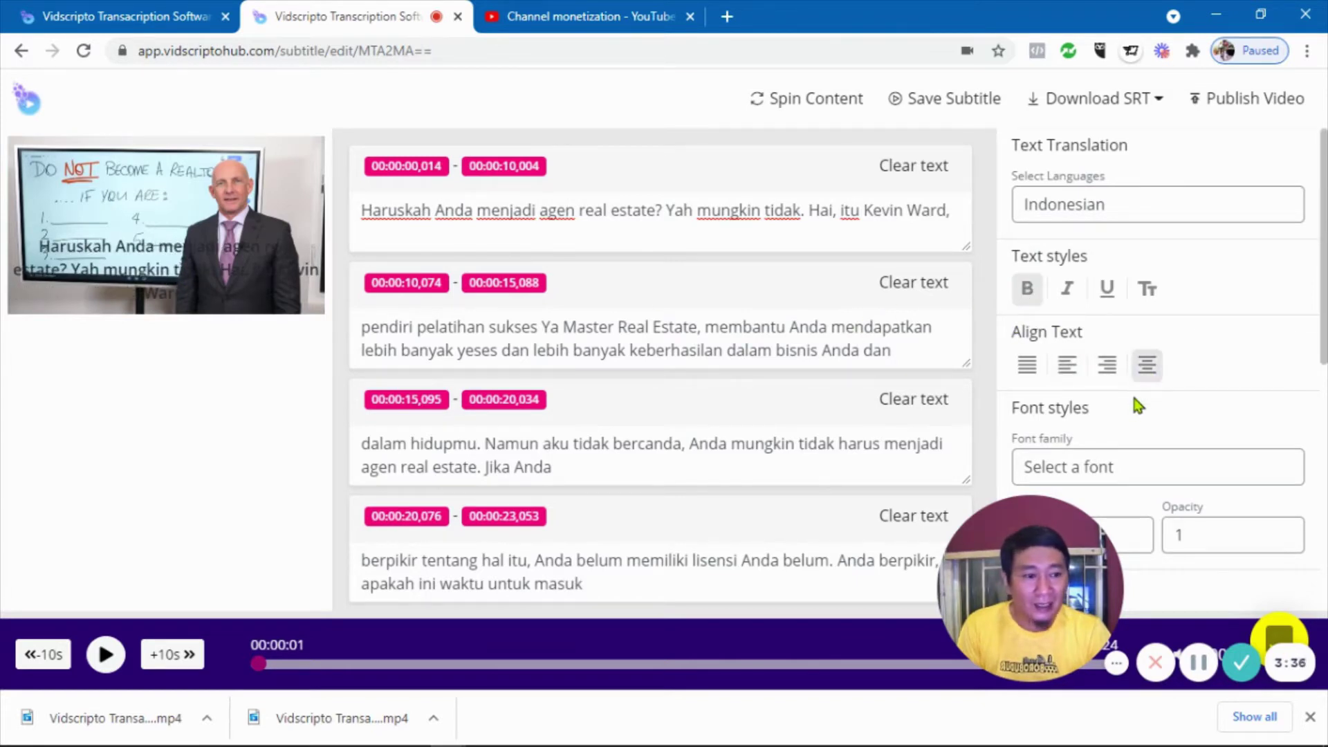
- Set the subtitle font family to Arial and the font size to 11
scroll(1105, 465, "down", 3)
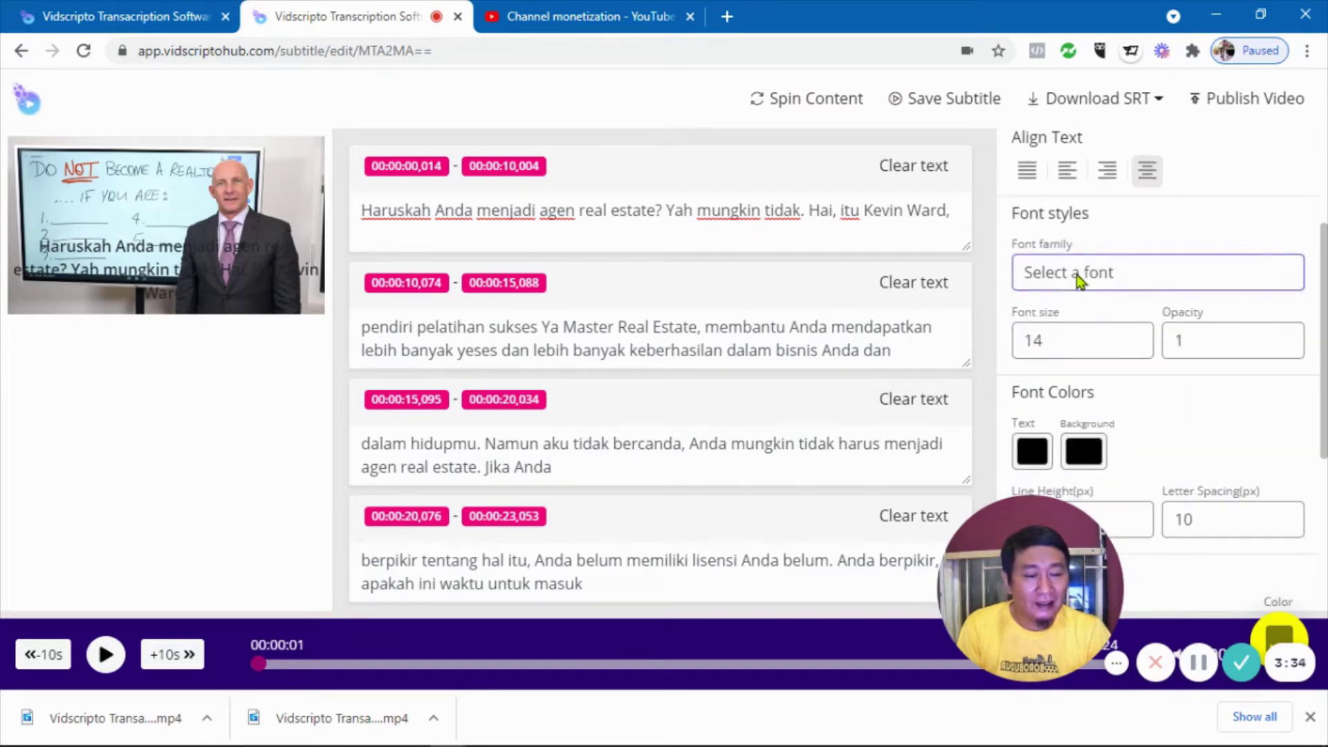
left_click(1079, 276)
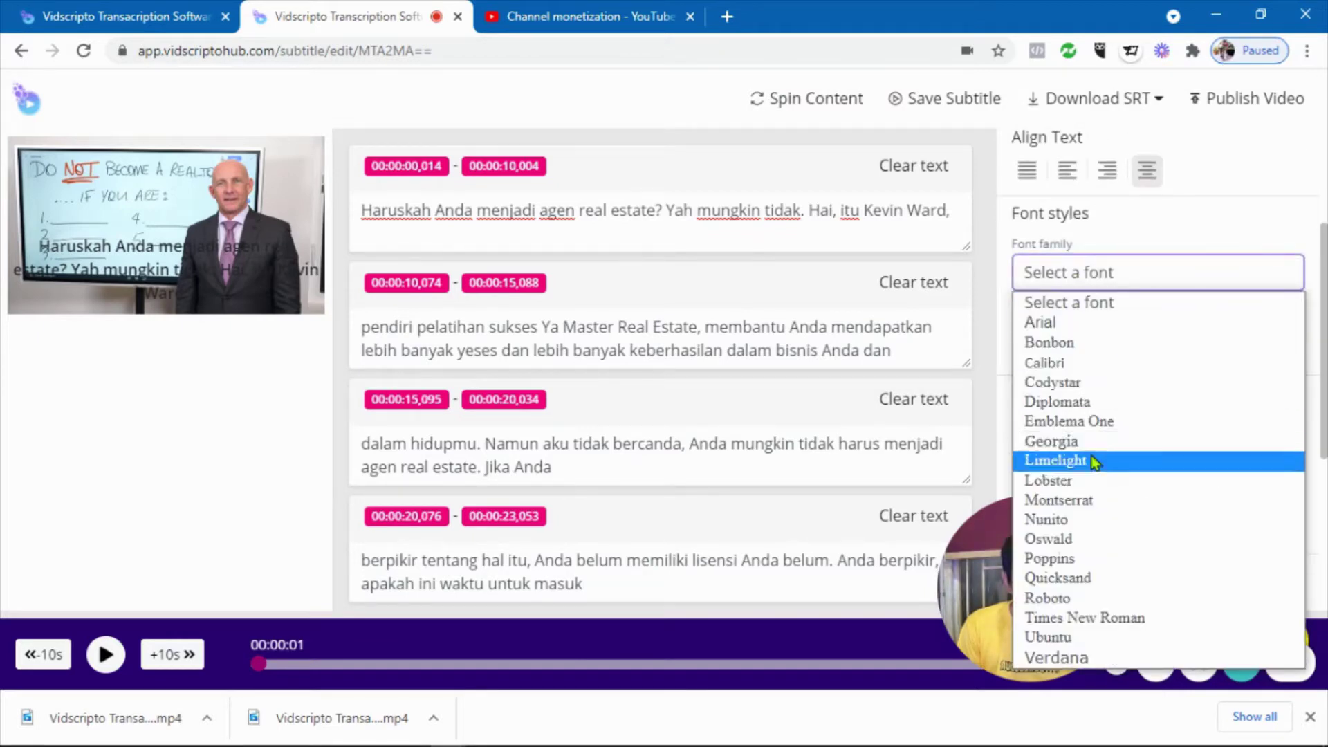
left_click(1067, 327)
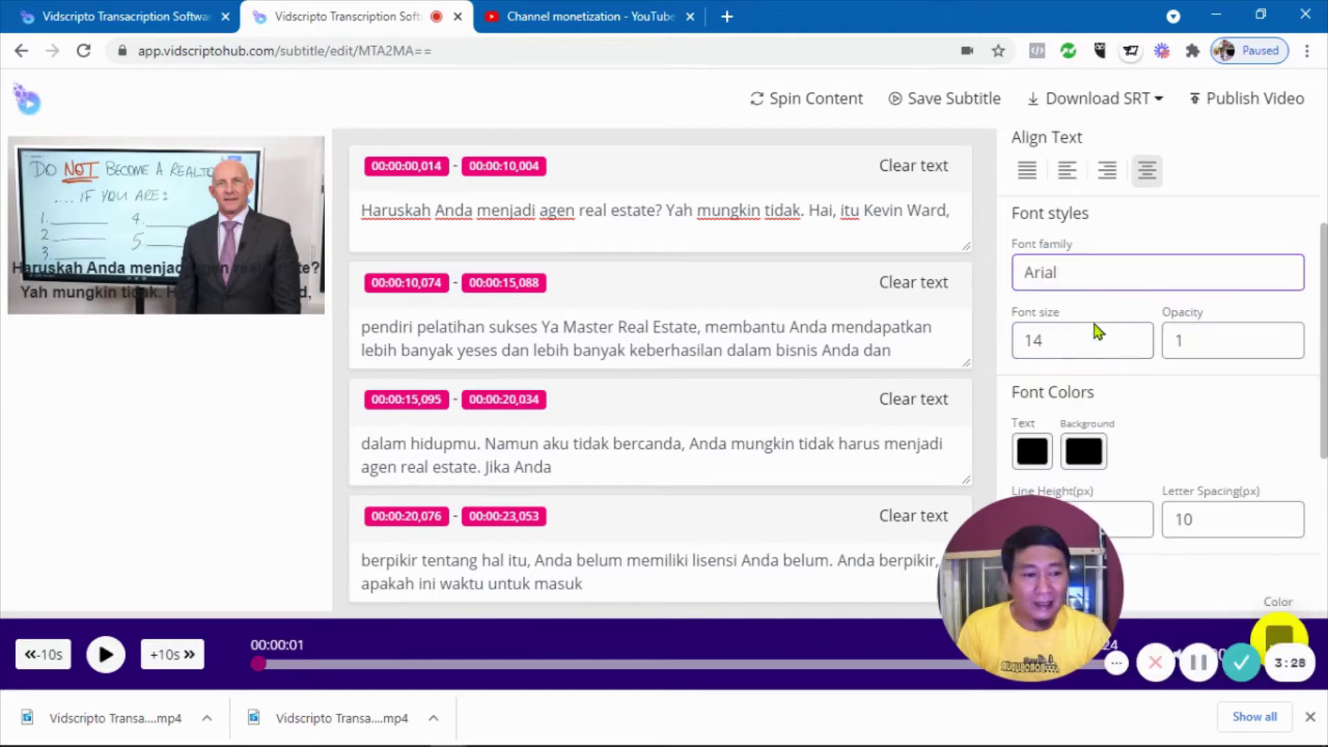
left_click(1133, 345)
left_click(1133, 346)
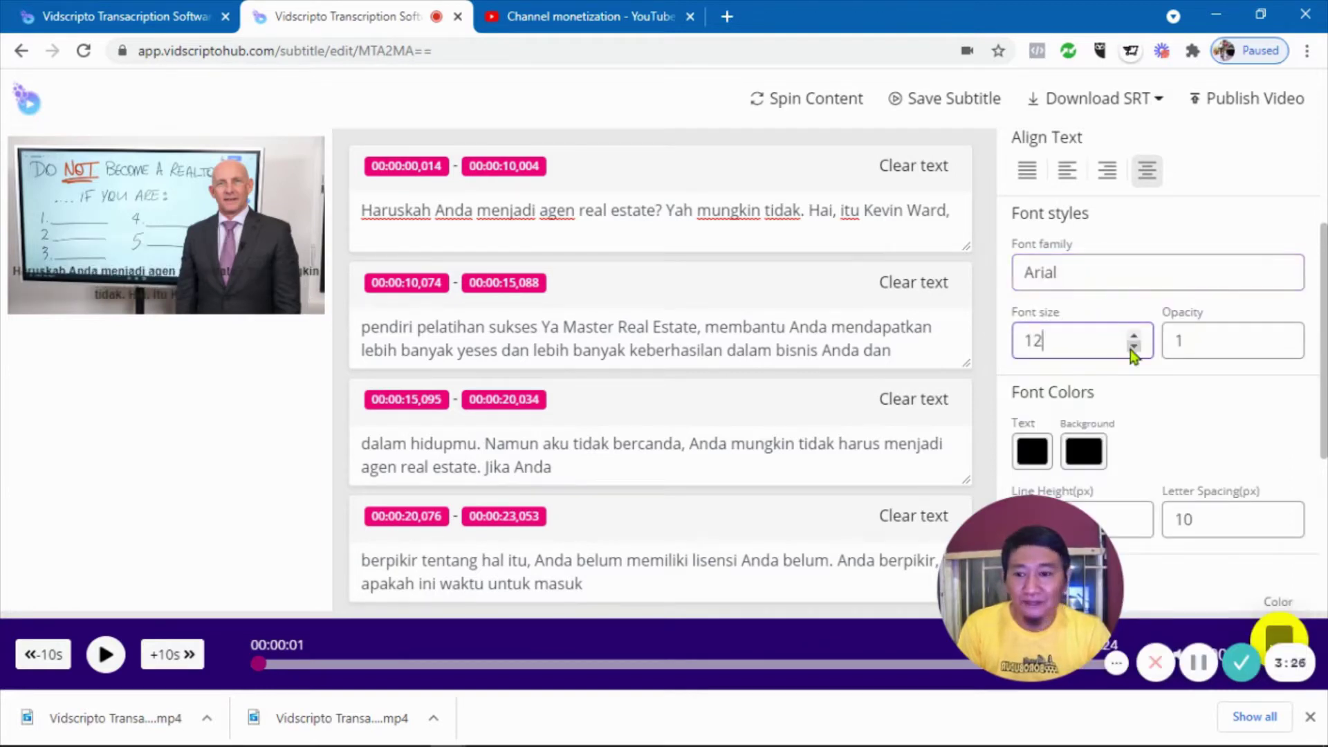
left_click(1133, 346)
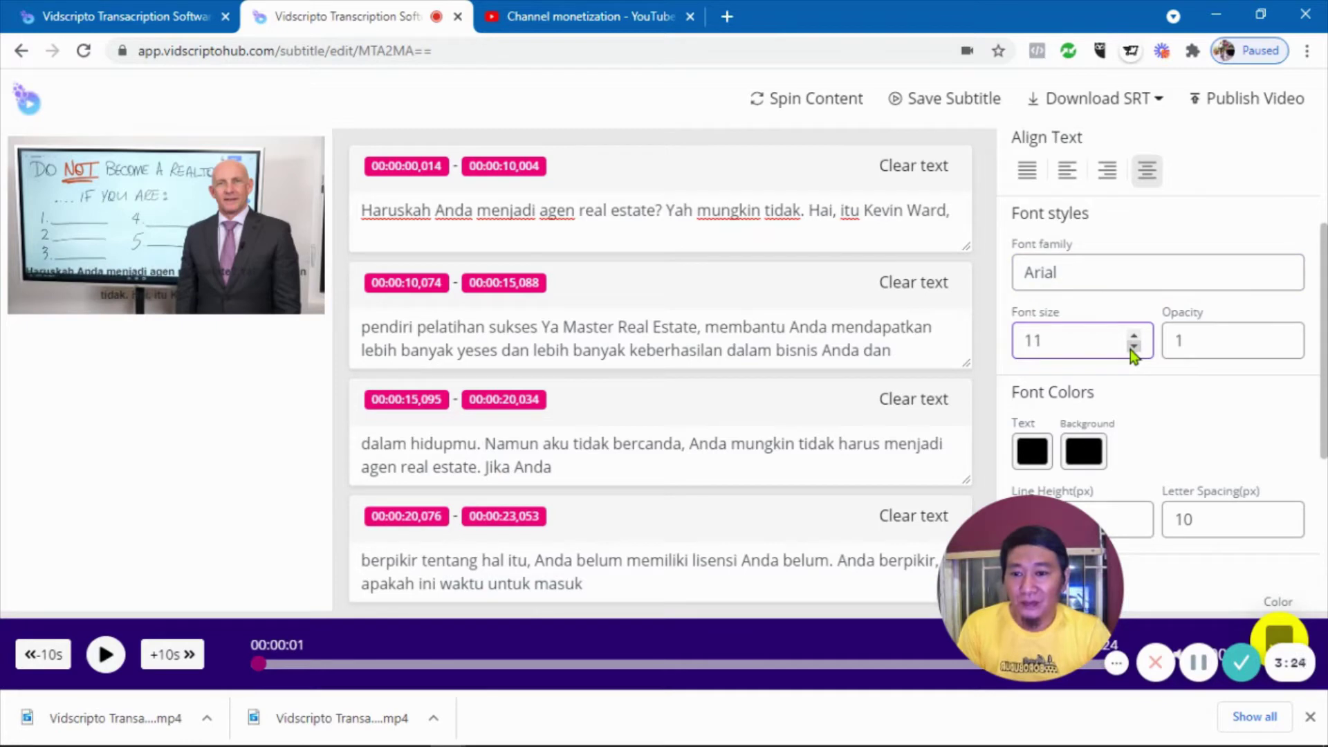
- Set the subtitle text color to near-white, RGB 252, 252, 252
left_click(1133, 346)
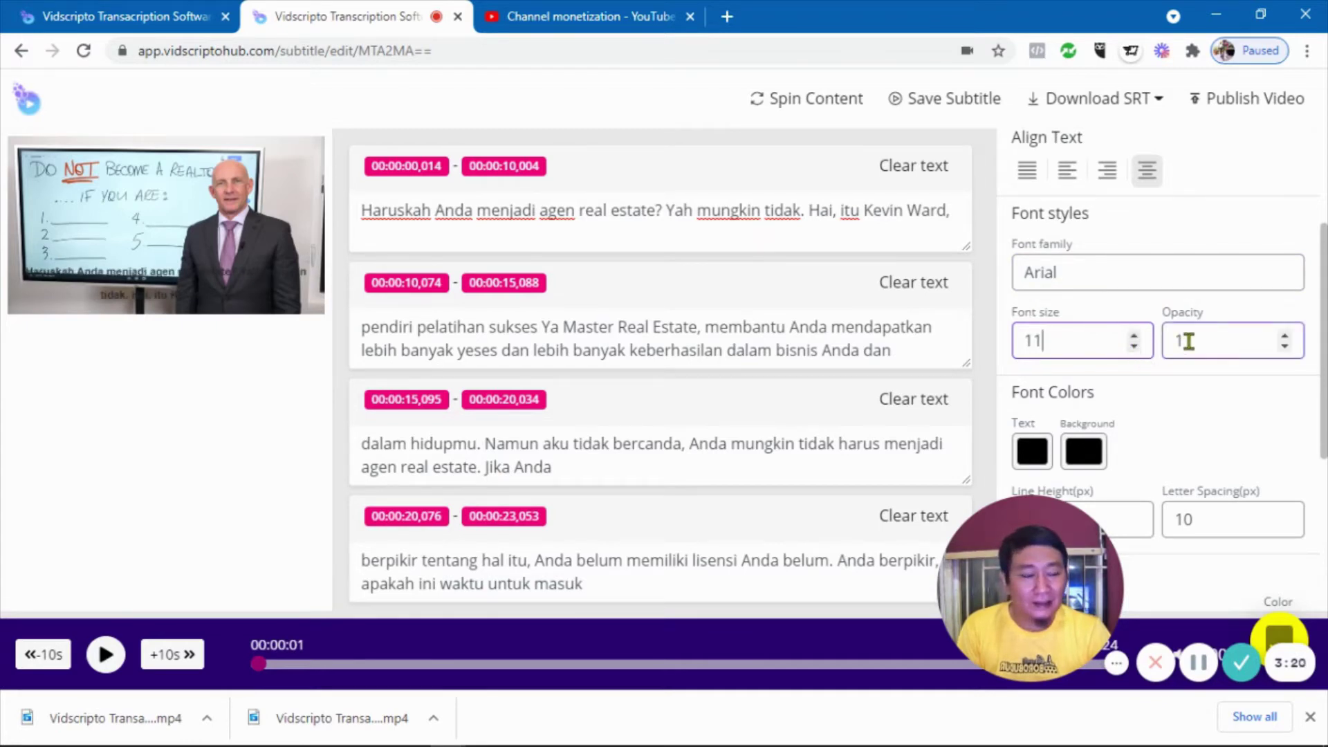
scroll(1206, 396, "down", 1)
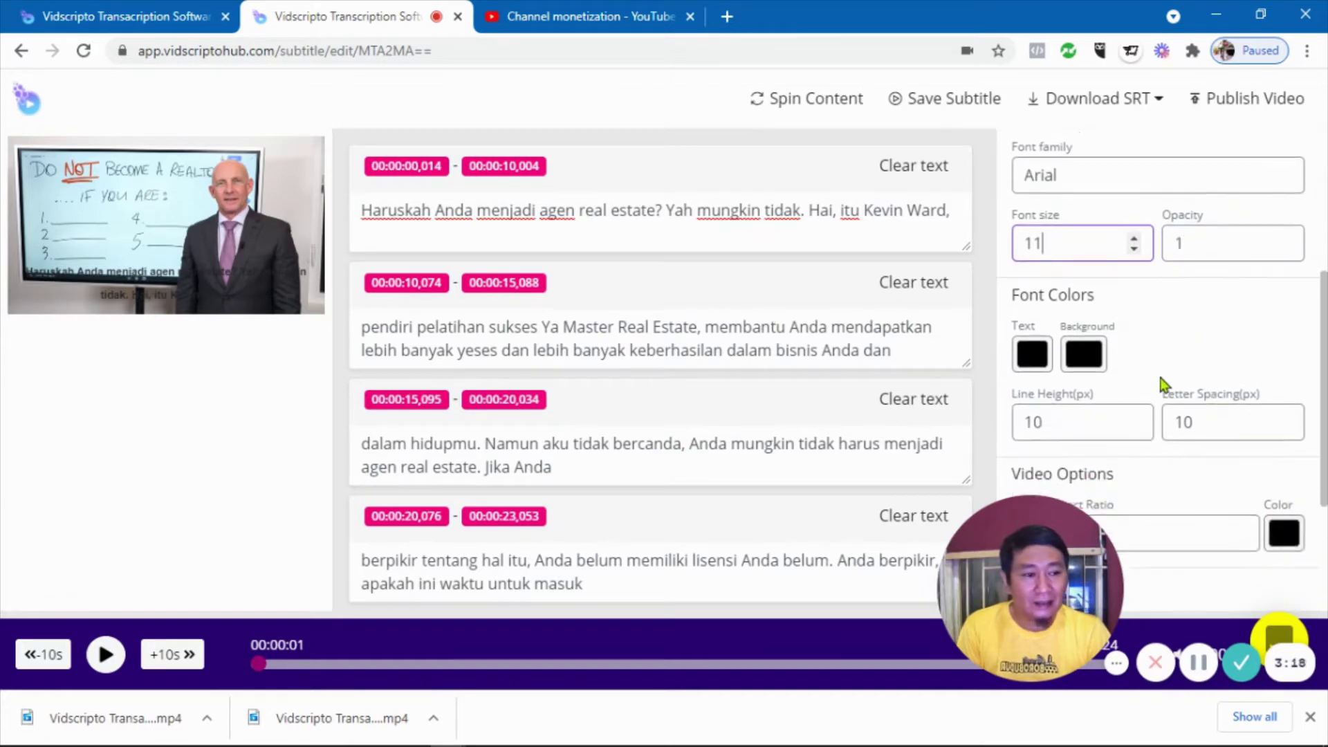
left_click(1031, 357)
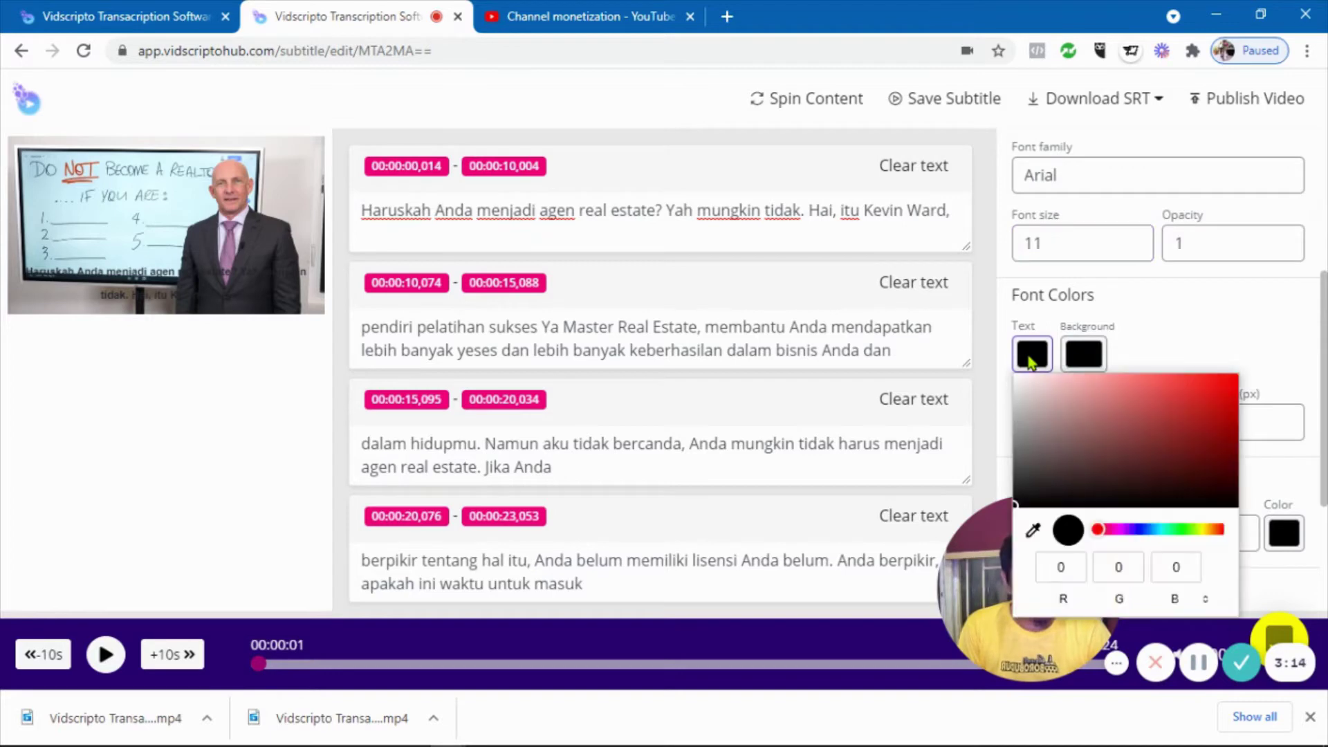
left_click_drag(1032, 387, 1017, 382)
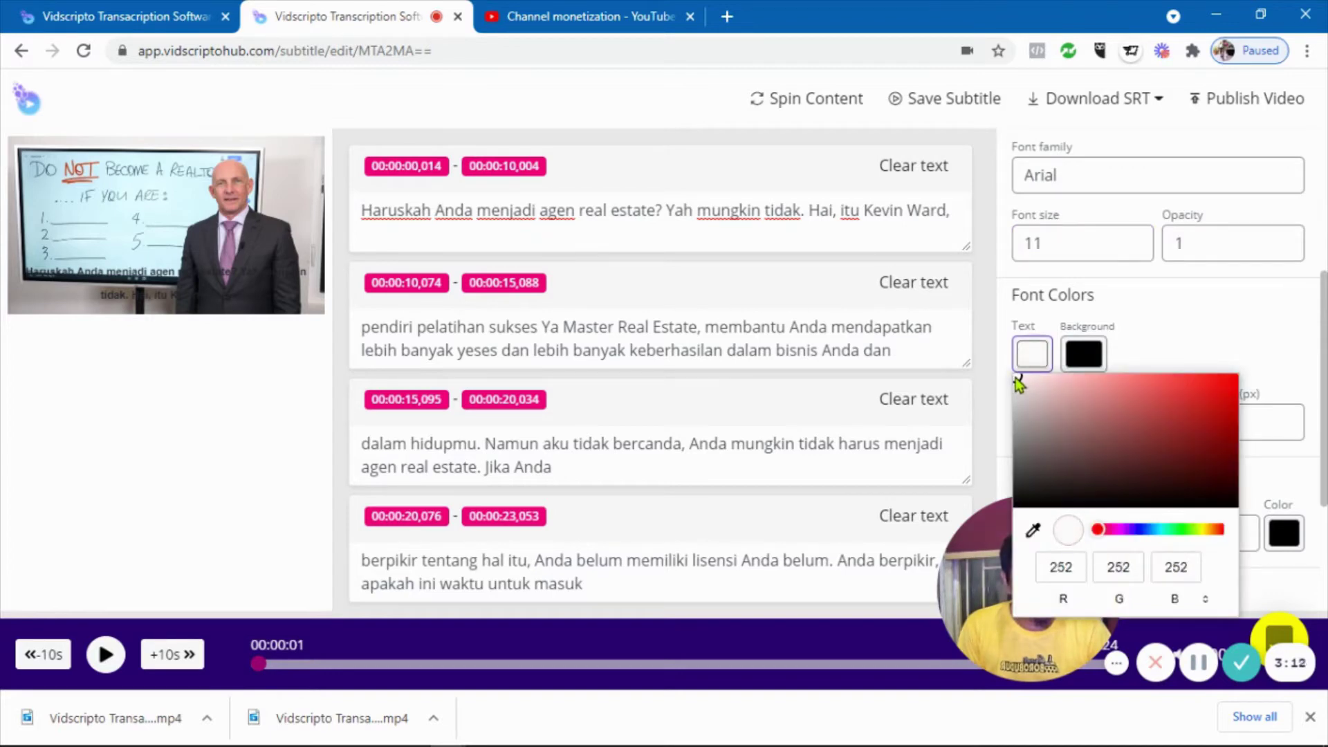
left_click(1150, 337)
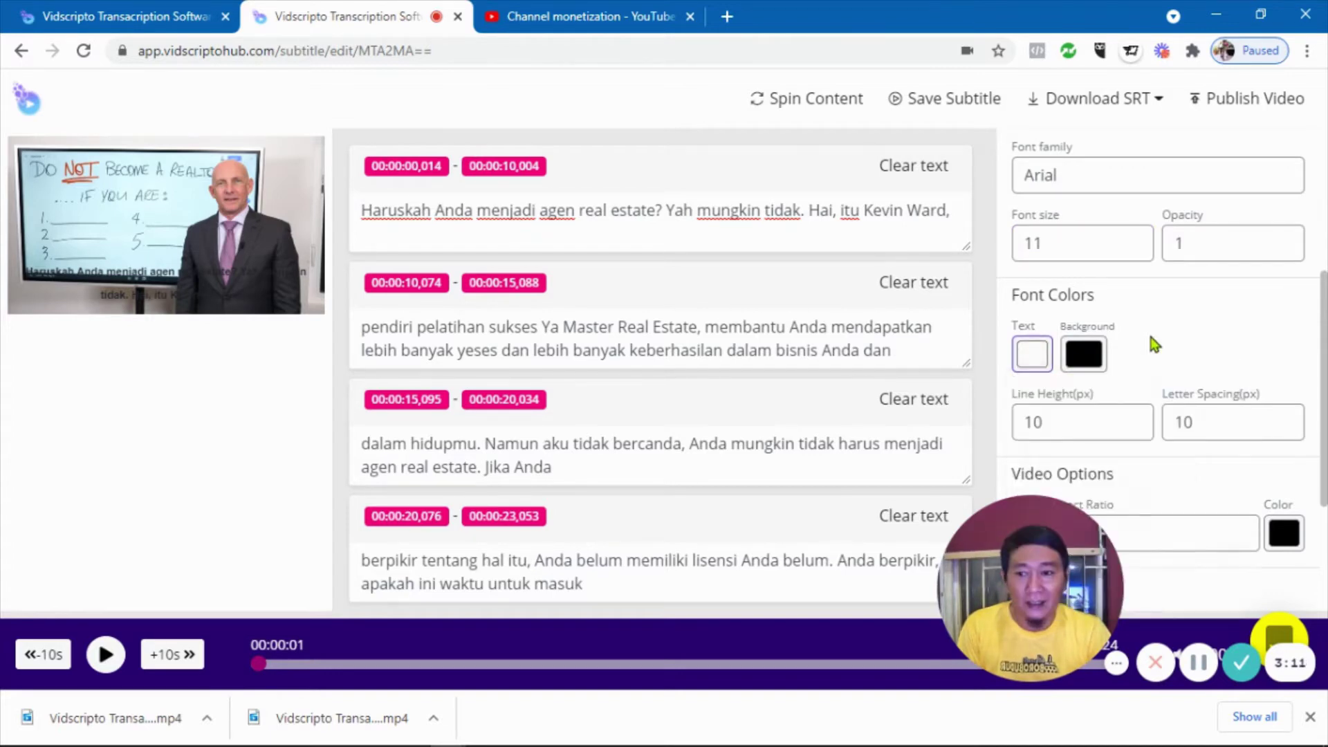
- Set the subtitle background color to near-black, RGB 34, 32, 32
left_click(1089, 357)
left_click(1080, 489)
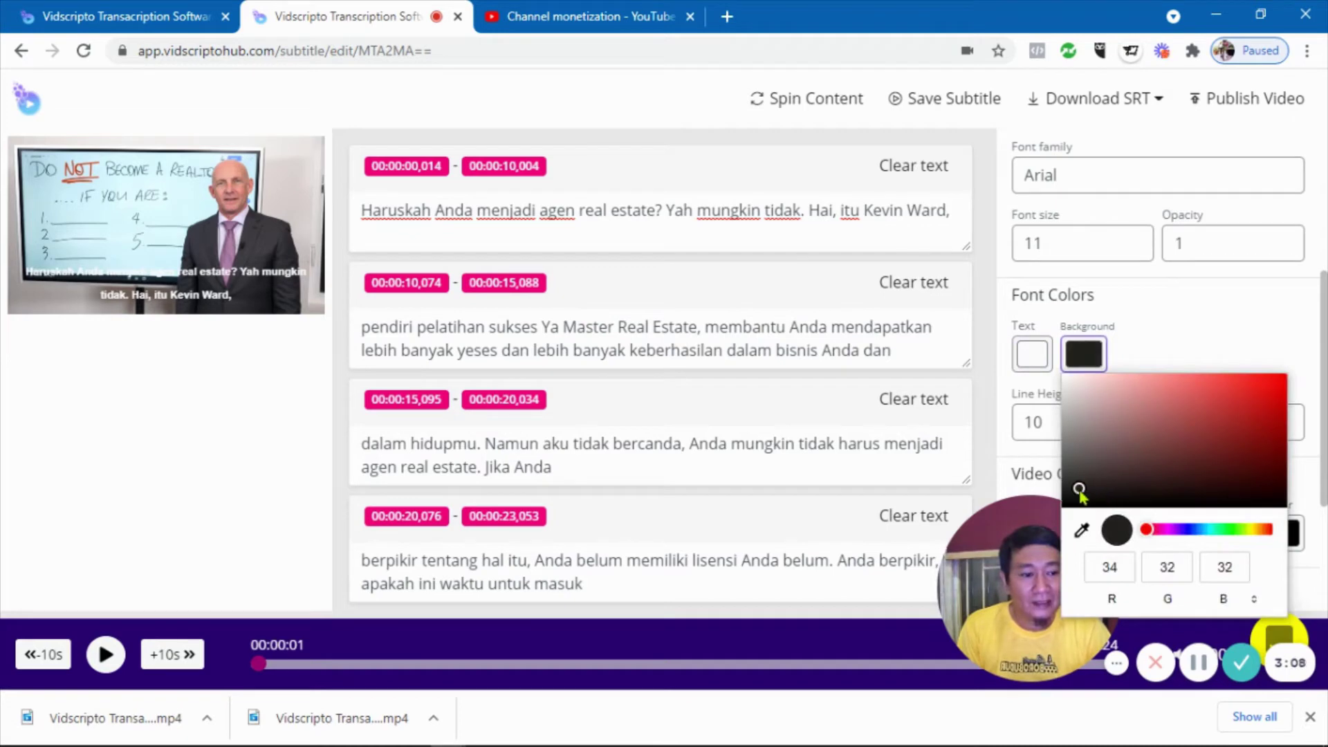
left_click(1164, 318)
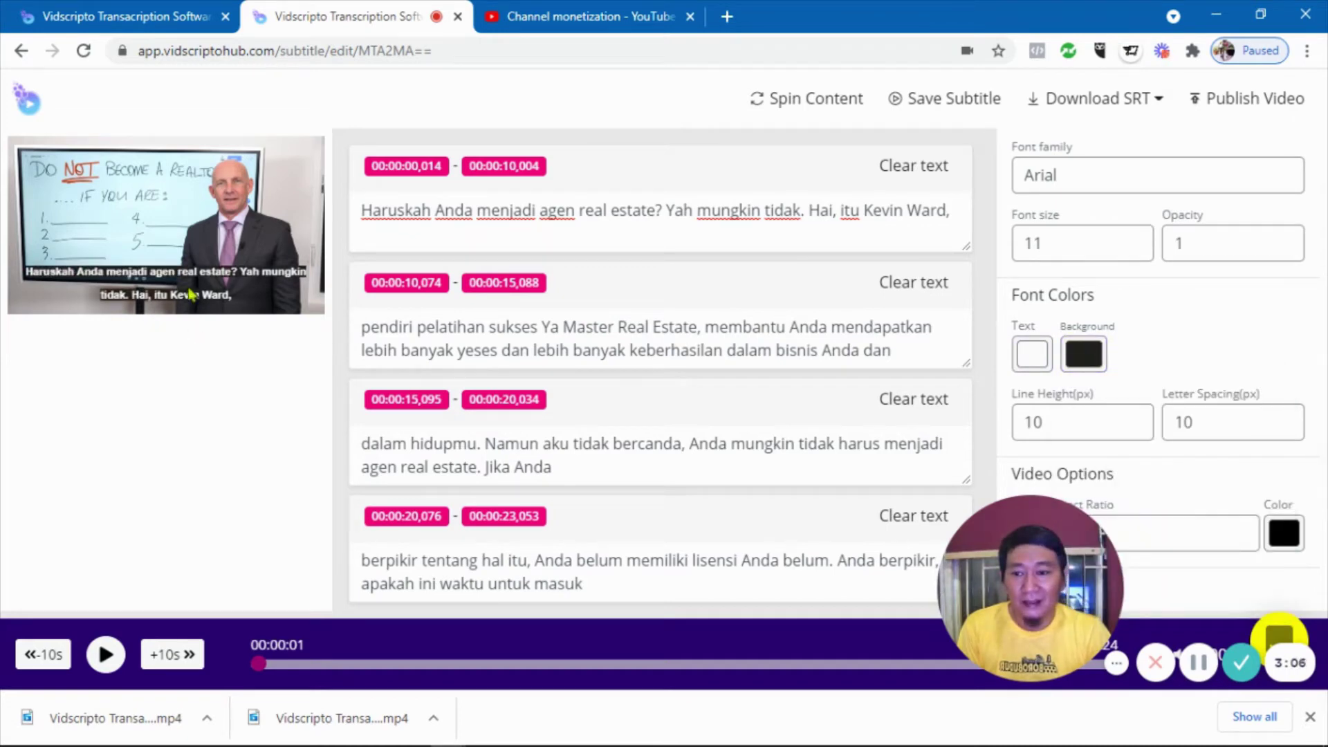
- Set both the line height and the letter spacing of the subtitles to 0 px
left_click(1072, 420)
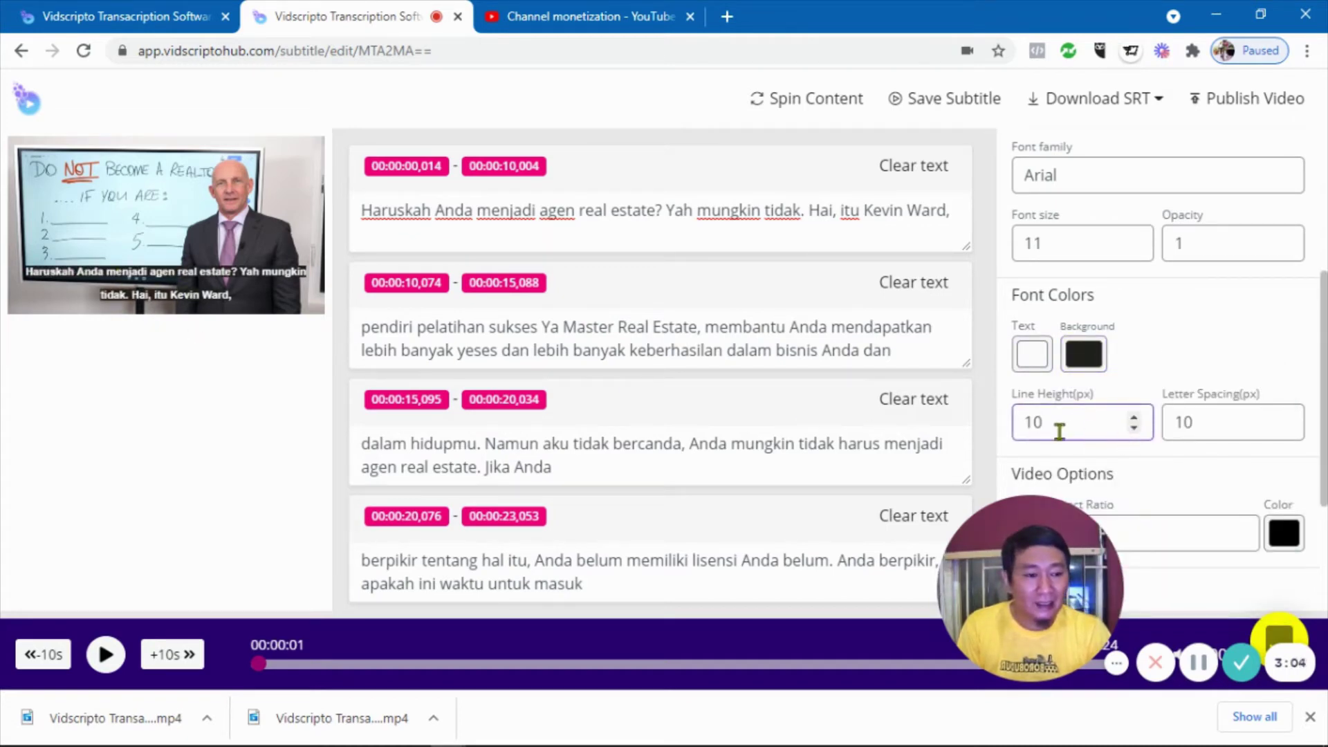
left_click_drag(1059, 430, 995, 431)
type("0")
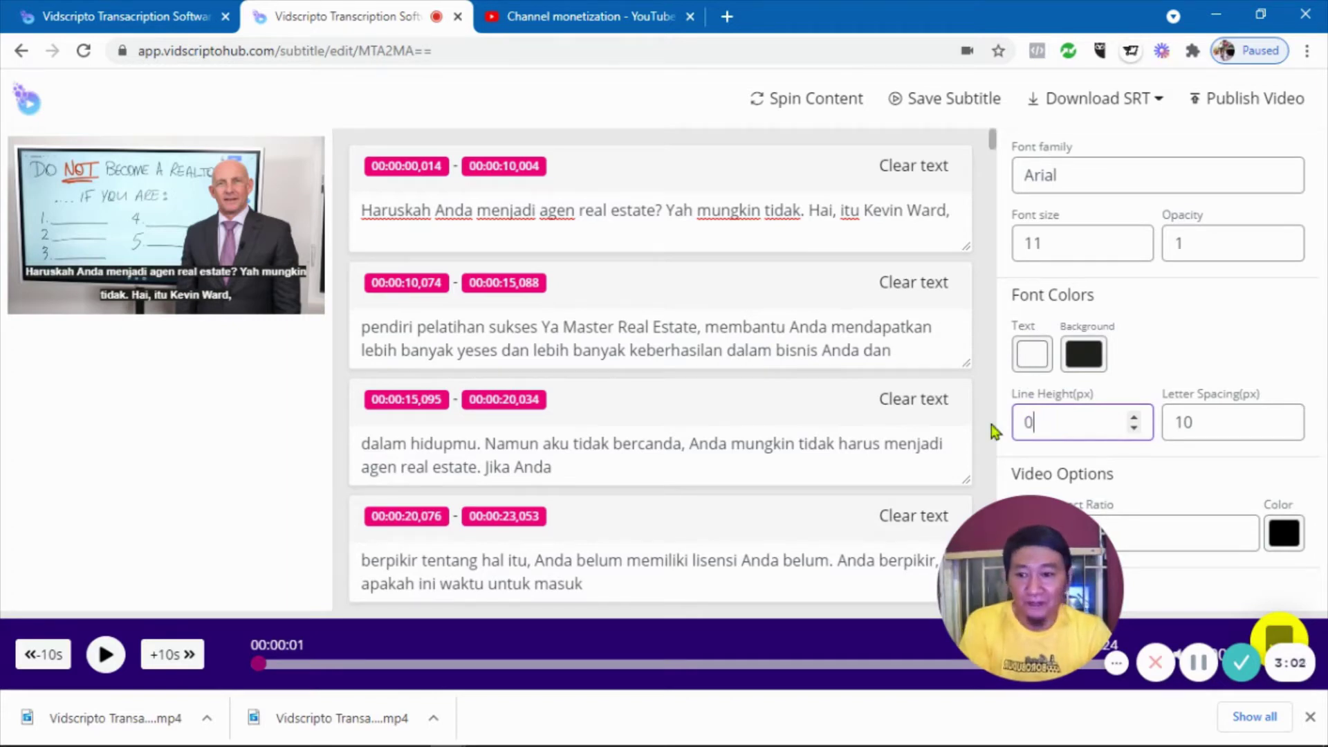
left_click(1210, 416)
left_click_drag(1210, 416, 1150, 397)
type("0")
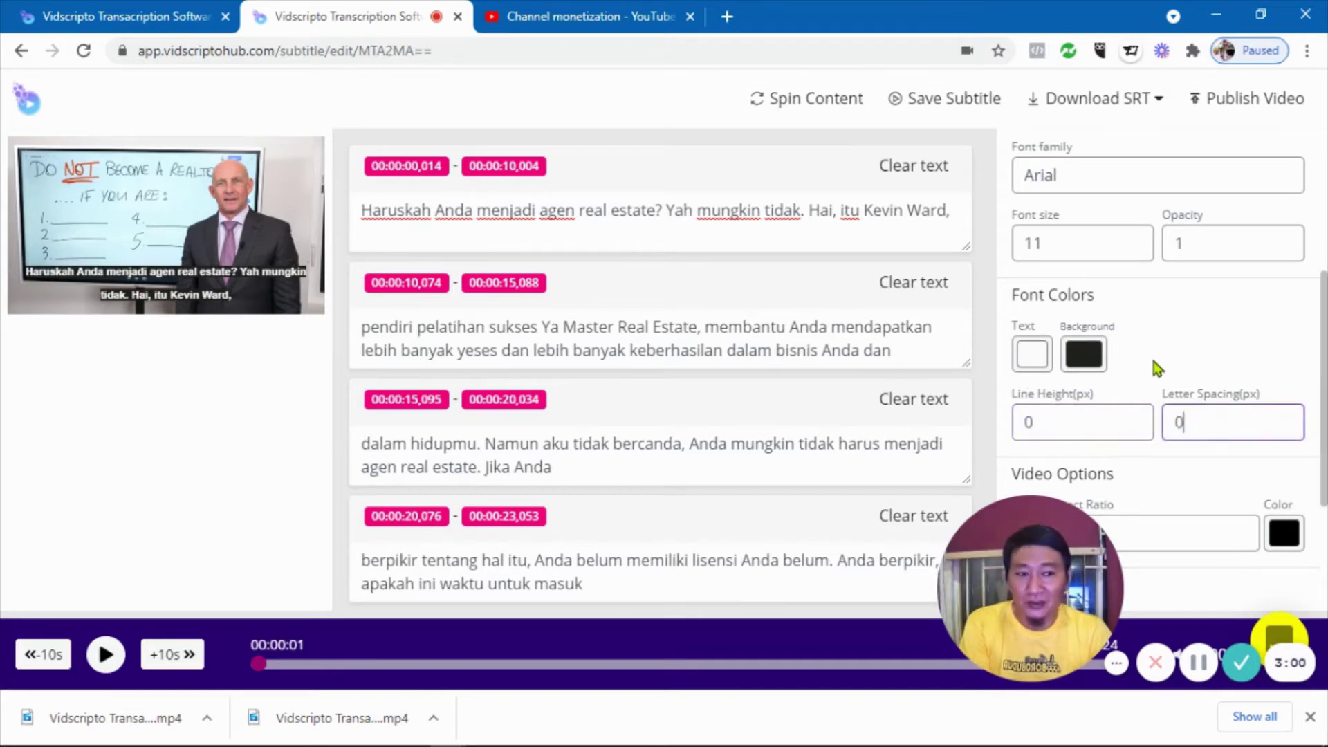
left_click(1157, 368)
- Look through the available video aspect ratios and the position choices for the progress bar
scroll(1139, 402, "down", 3)
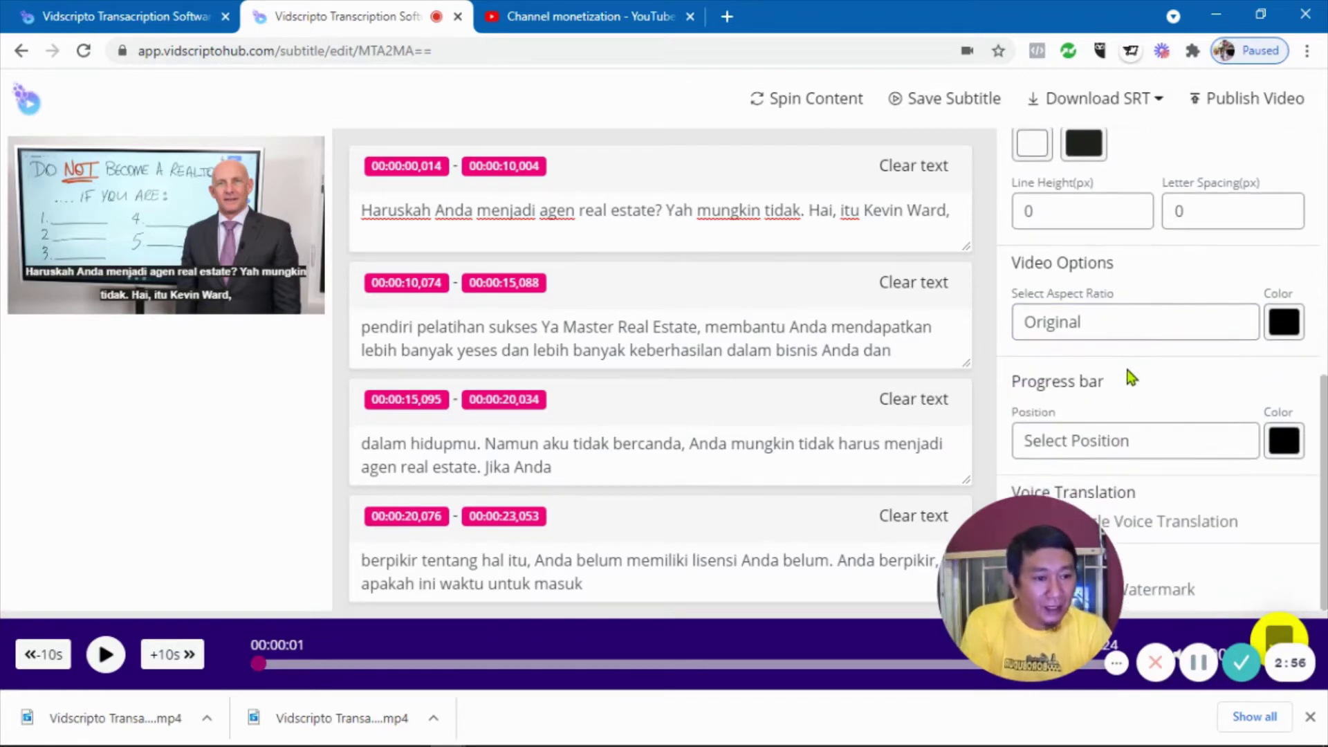
left_click(1108, 320)
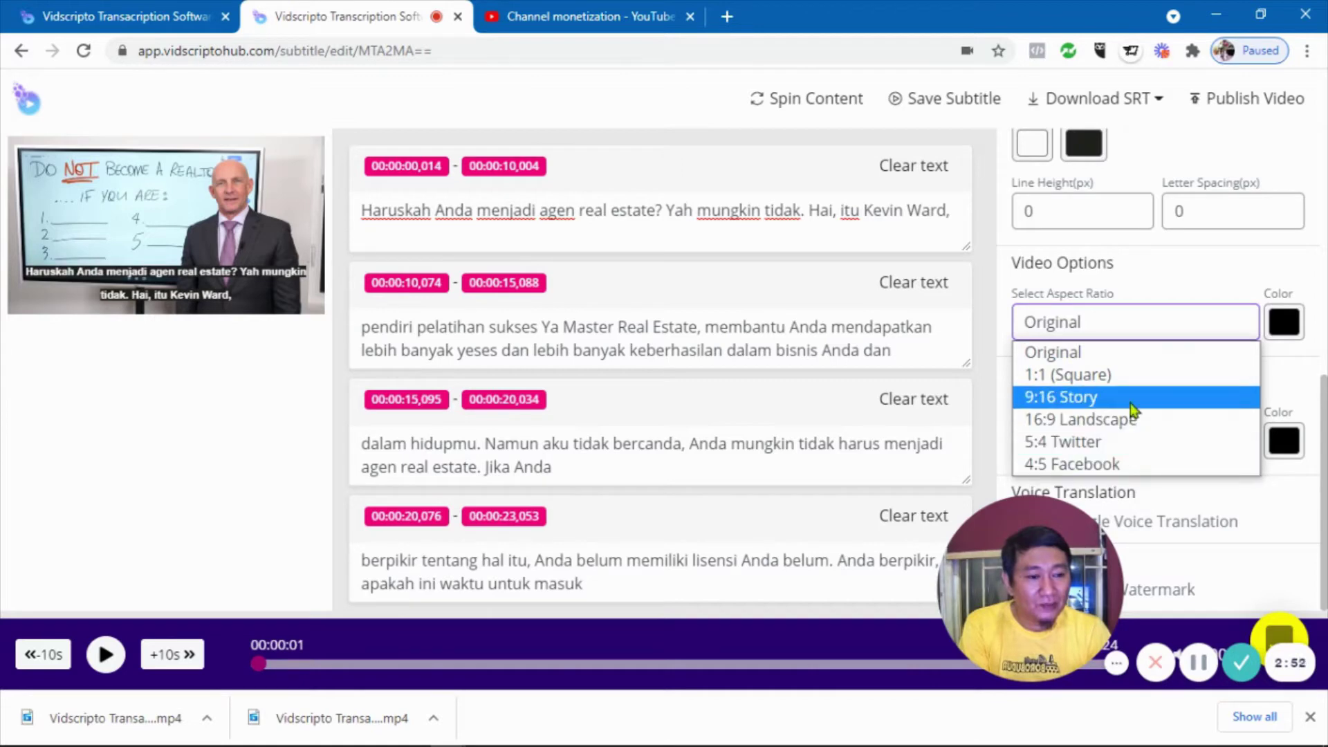
left_click(1139, 292)
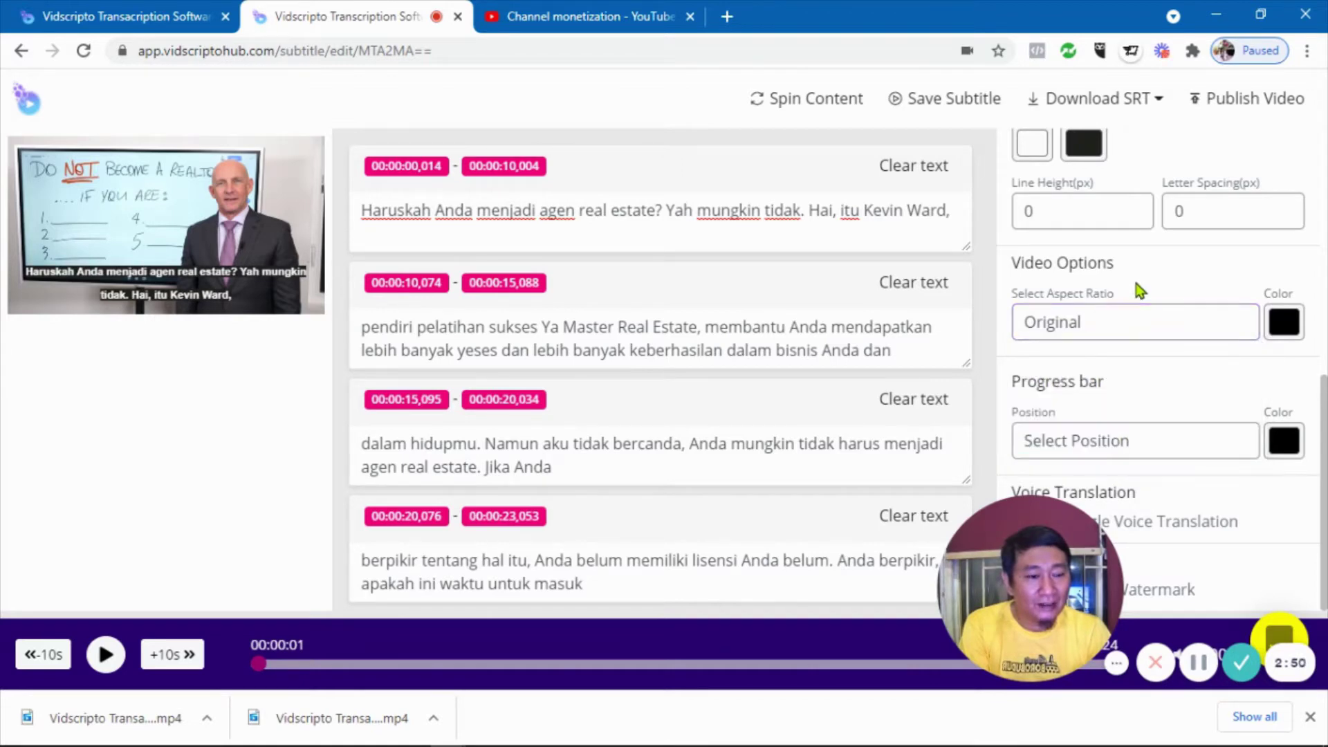
scroll(1135, 408, "up", 1)
scroll(1143, 417, "down", 1)
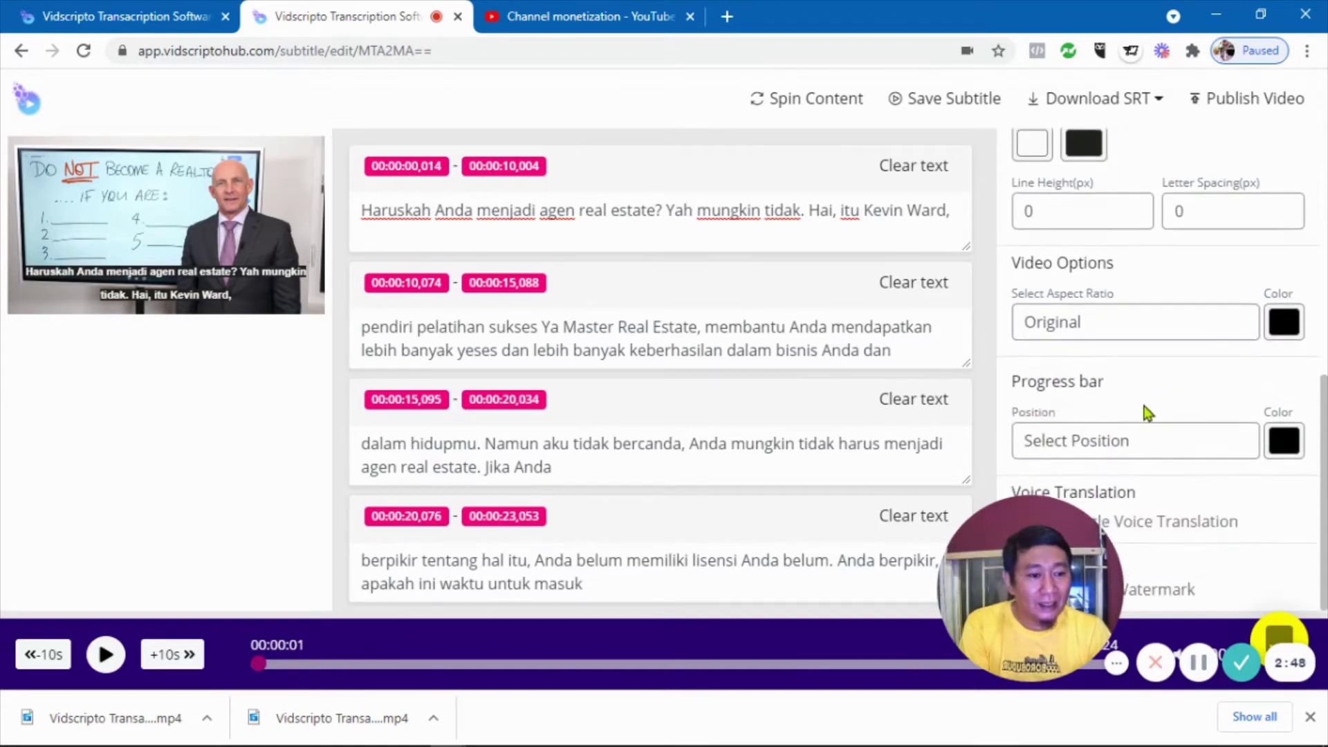
left_click(1139, 441)
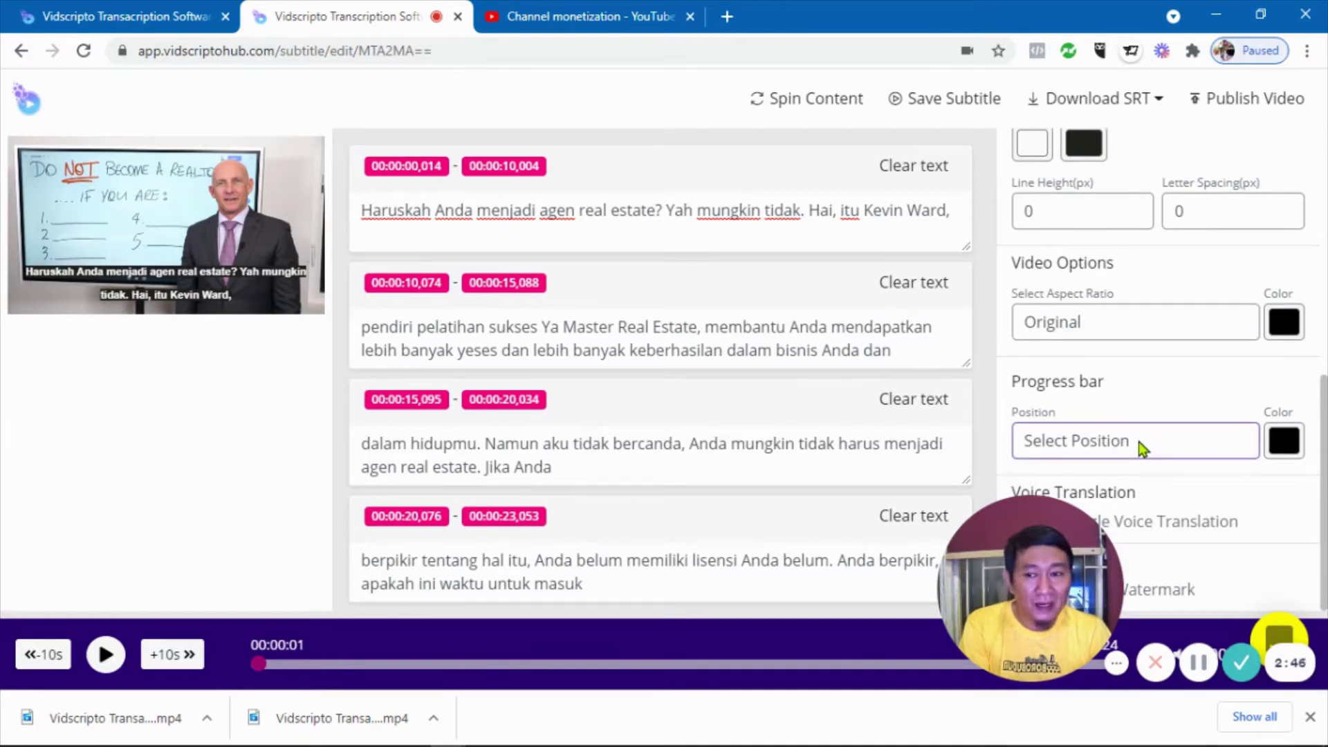
left_click(1138, 441)
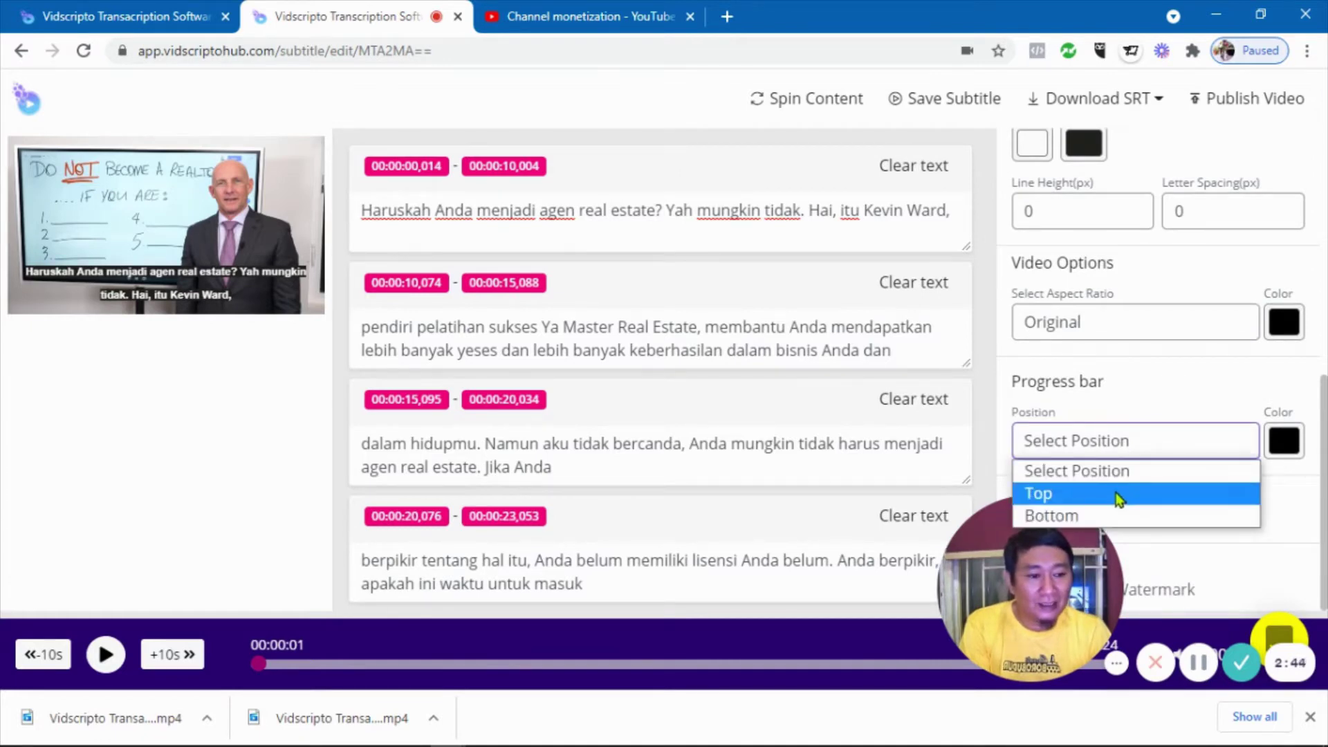
left_click(1151, 408)
left_click(1145, 445)
left_click(1143, 445)
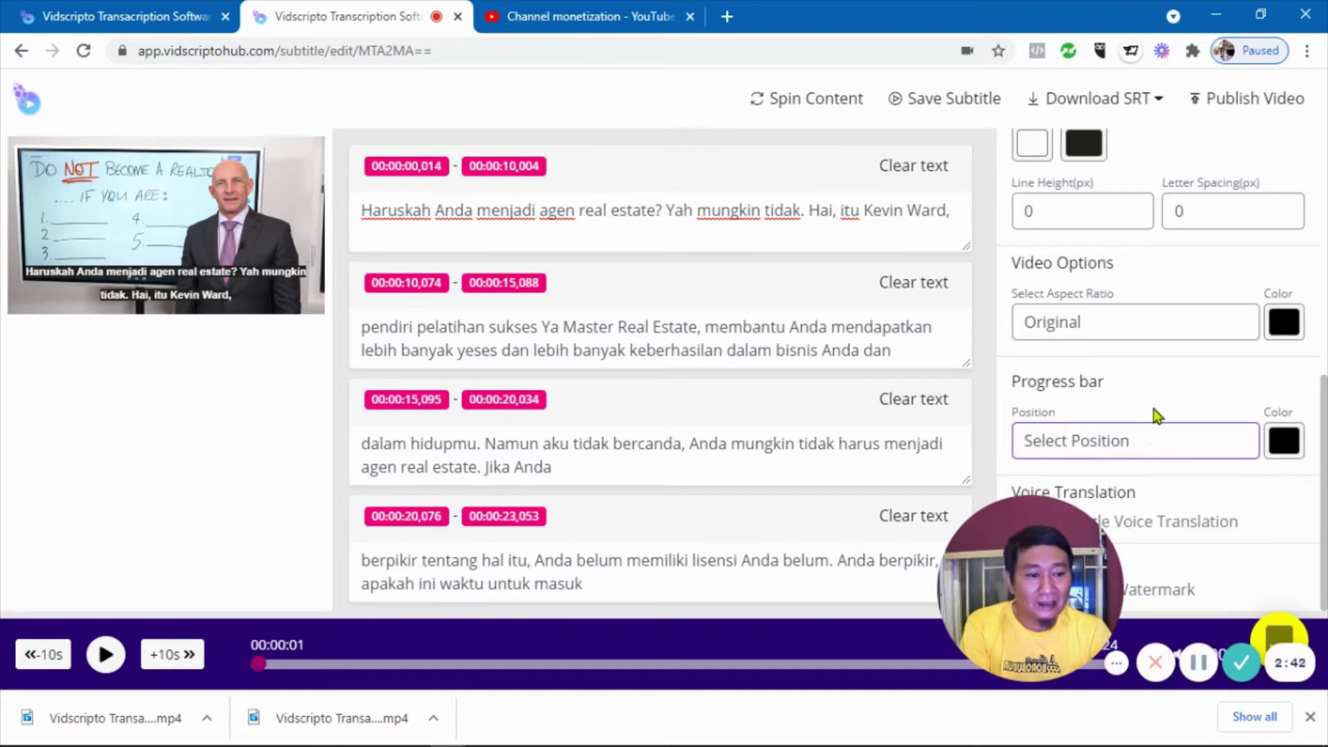
left_click(1160, 529)
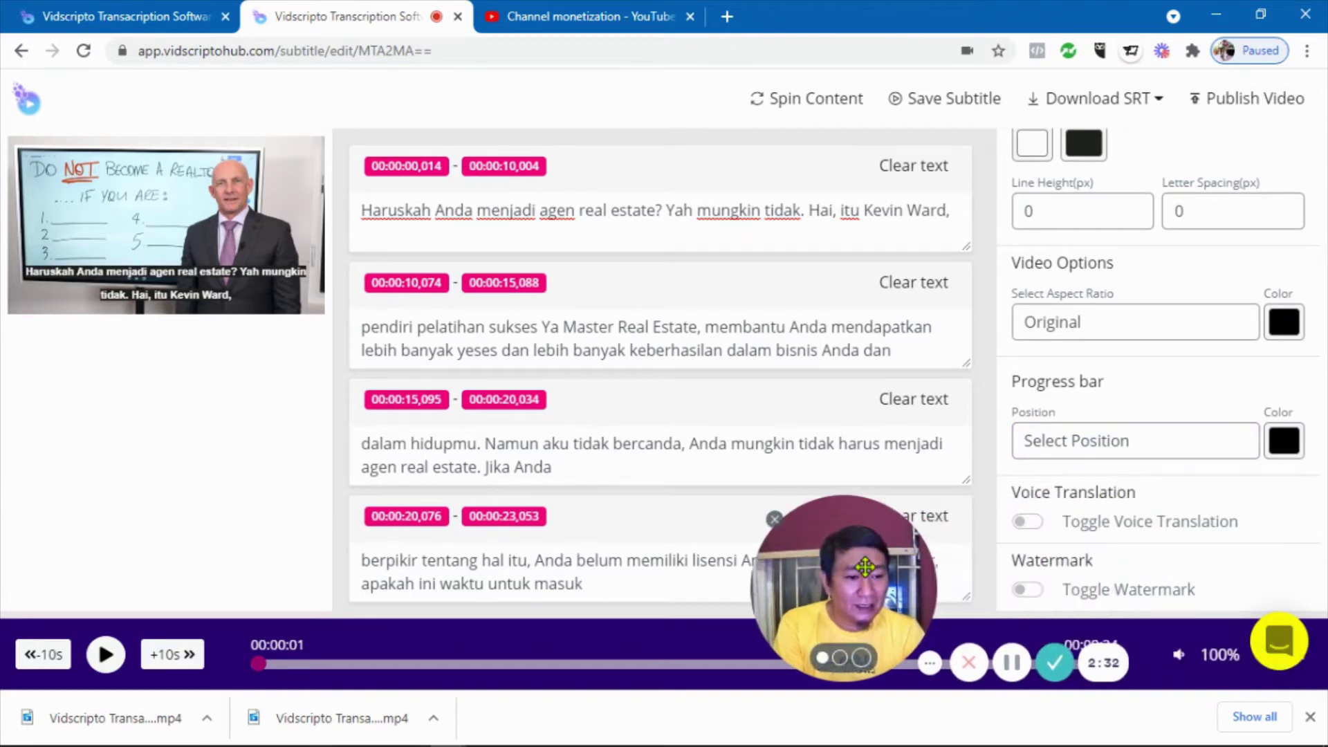
- Turn on voice translation and look through its list of available languages without choosing one
left_click(1027, 521)
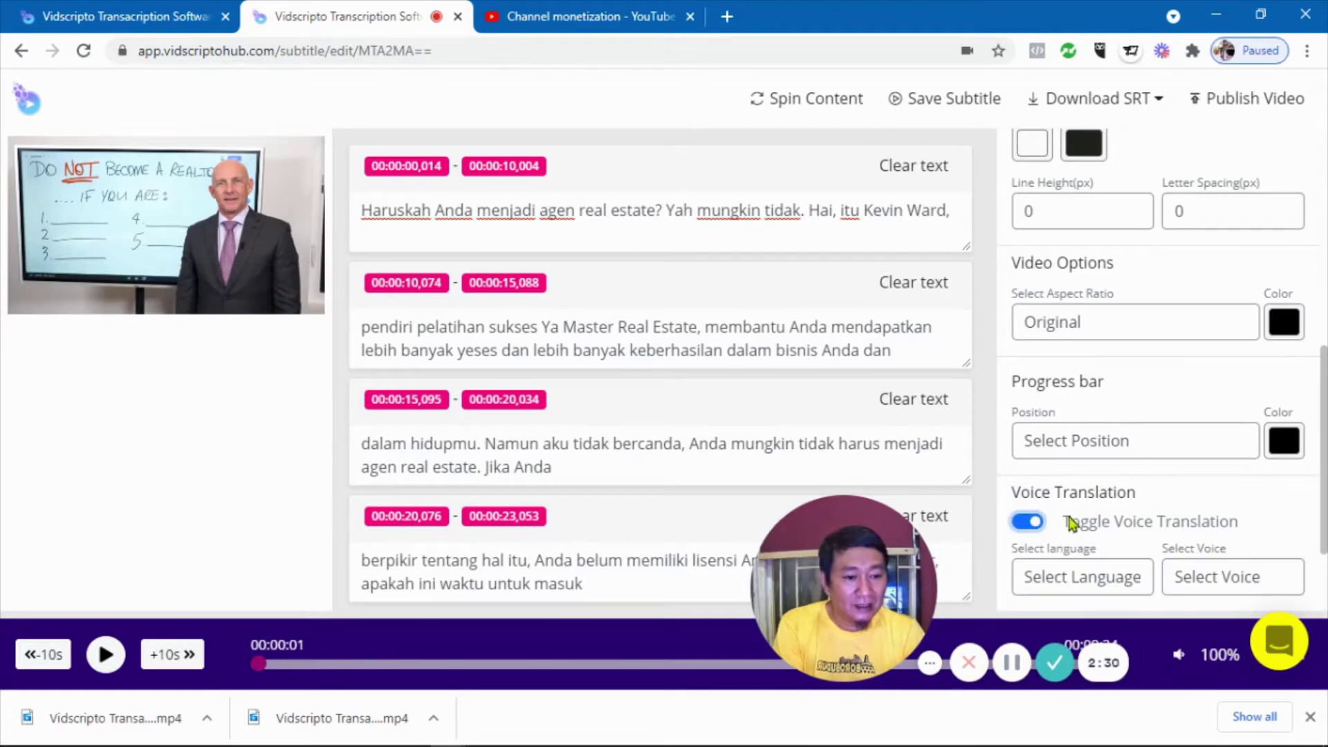
scroll(1095, 510, "down", 2)
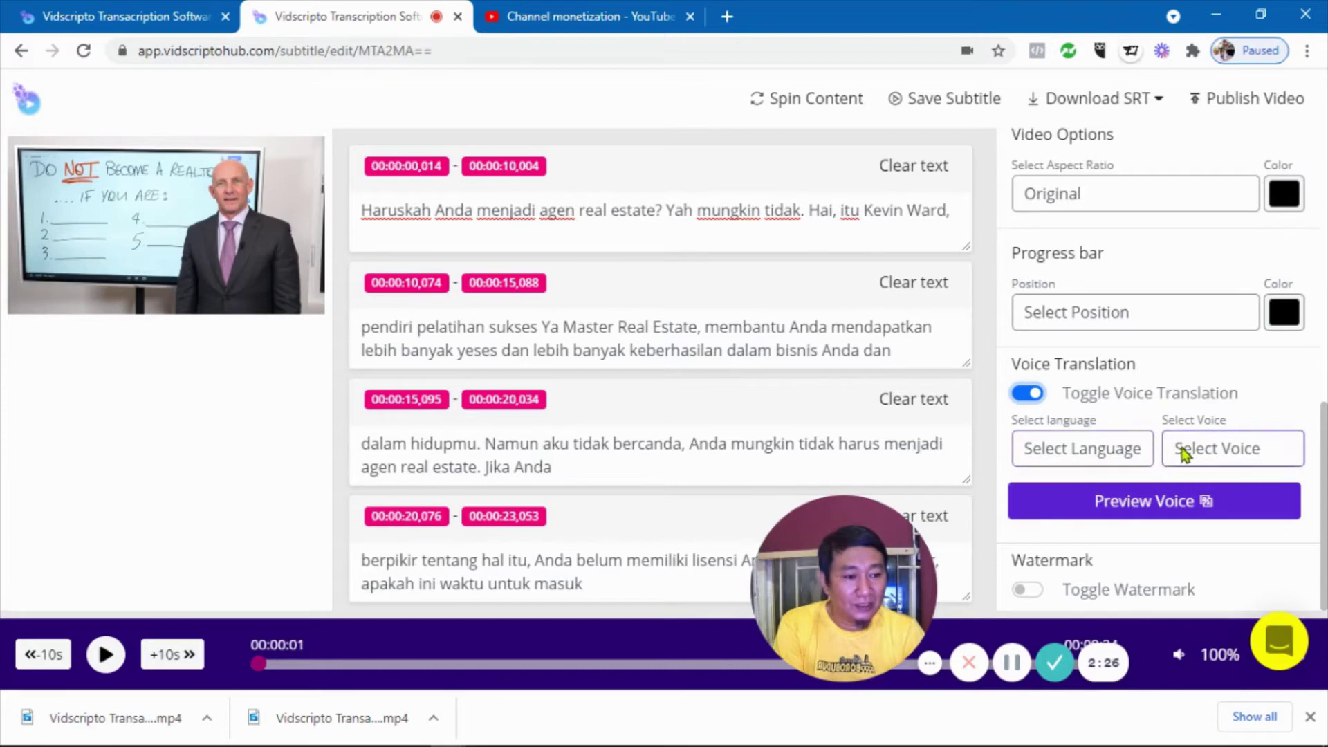
left_click(1085, 453)
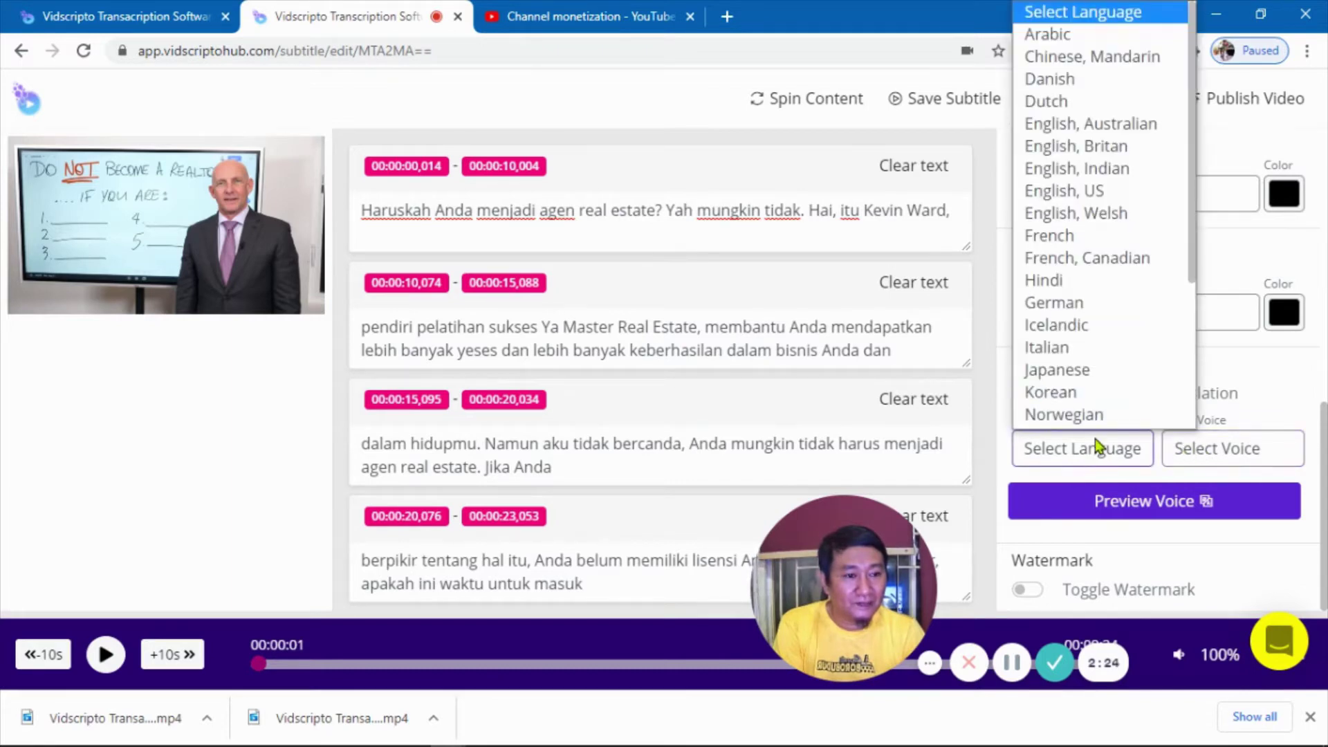
scroll(1103, 368, "down", 3)
scroll(1105, 370, "up", 3)
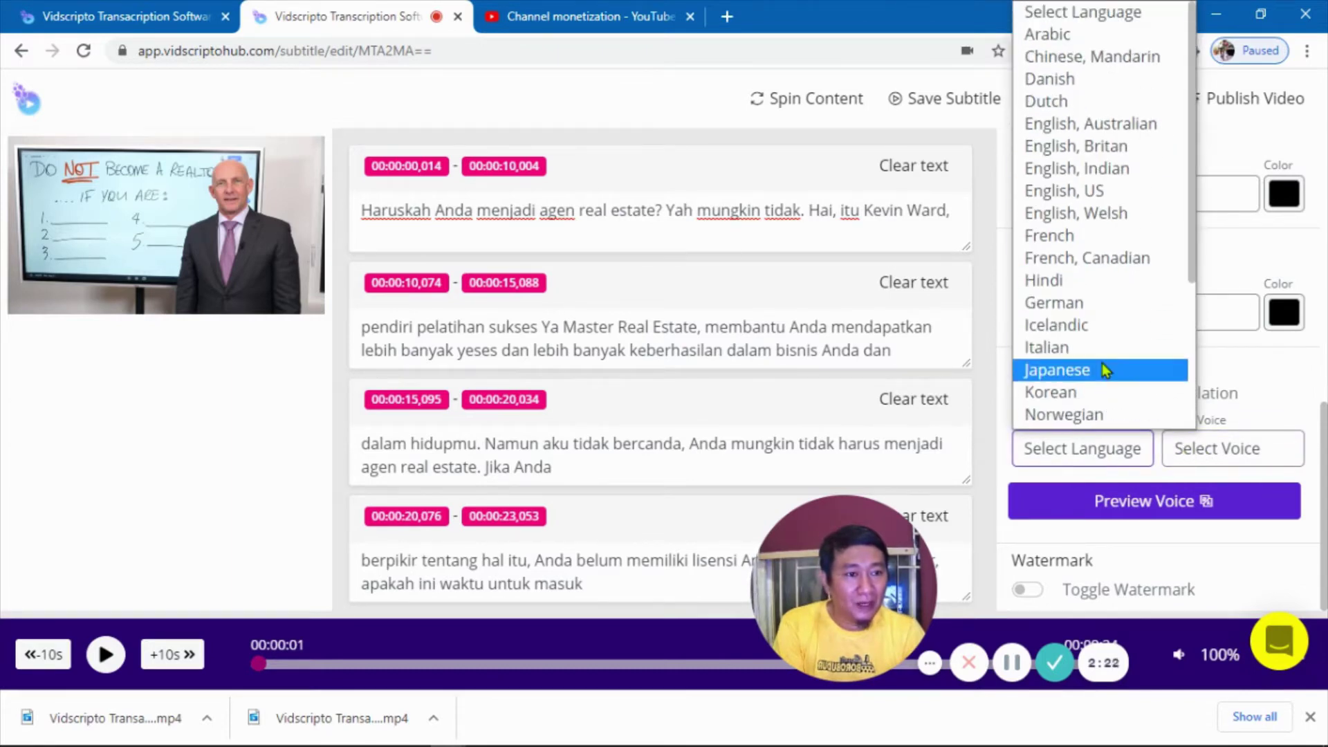
scroll(1104, 370, "down", 3)
key("Escape")
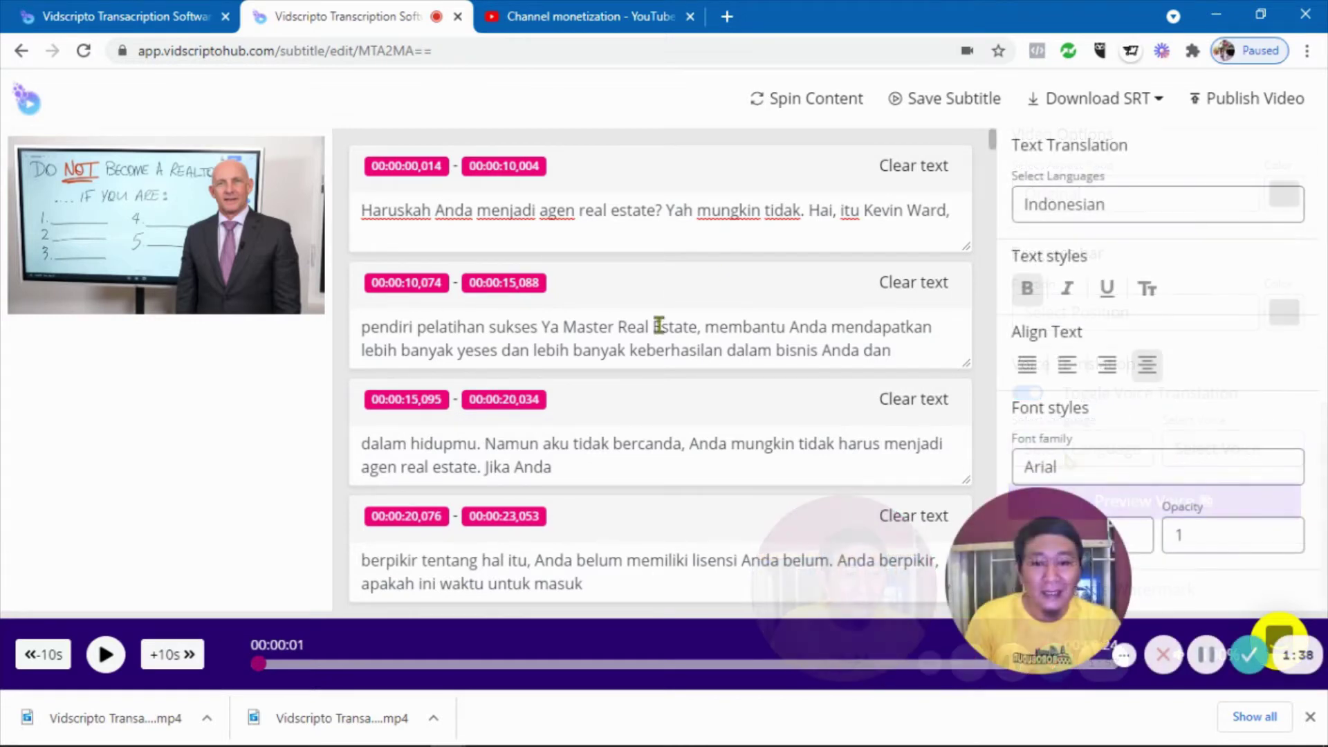
- Play the video from the fourth subtitle, starting at 00:00:20,076, and pause it after a few seconds
scroll(658, 325, "down", 3)
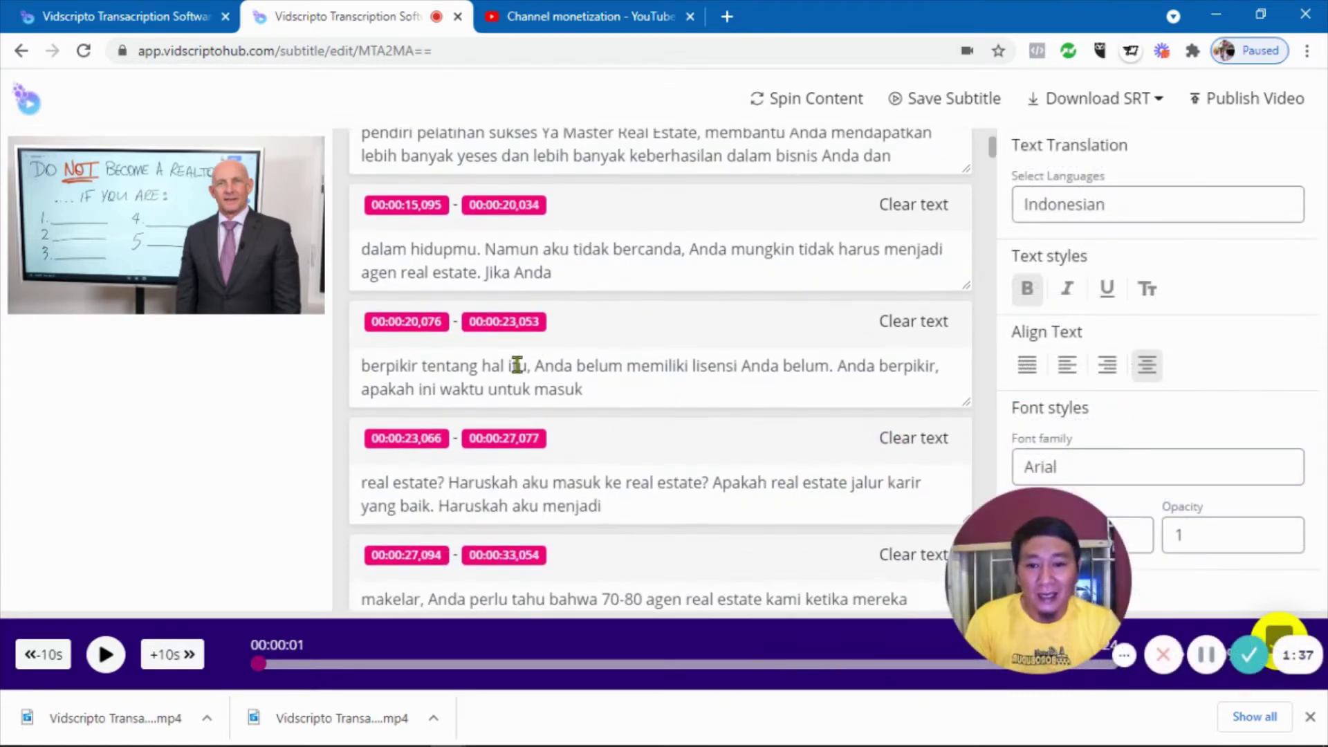
left_click(462, 367)
left_click(105, 656)
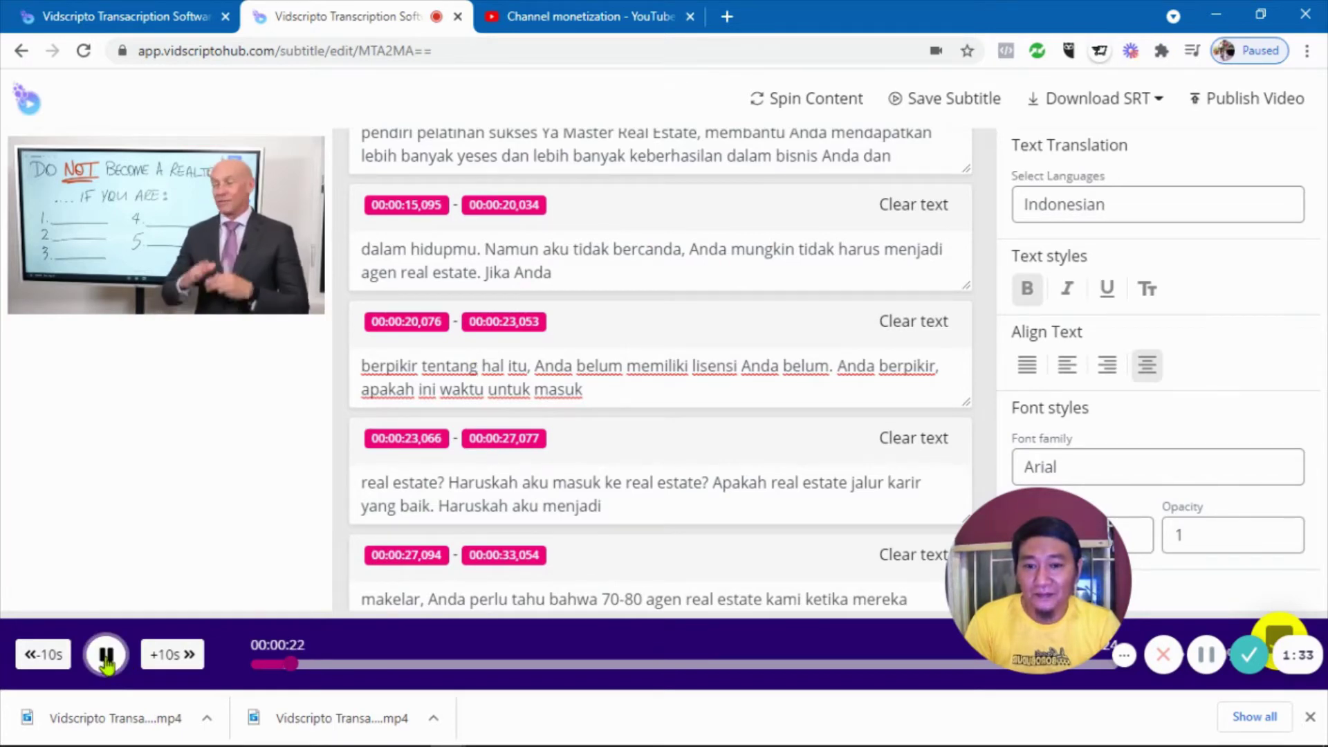
left_click(105, 655)
- Play the video from the first subtitle and pause it at about 11 seconds to check the translation
scroll(512, 487, "up", 3)
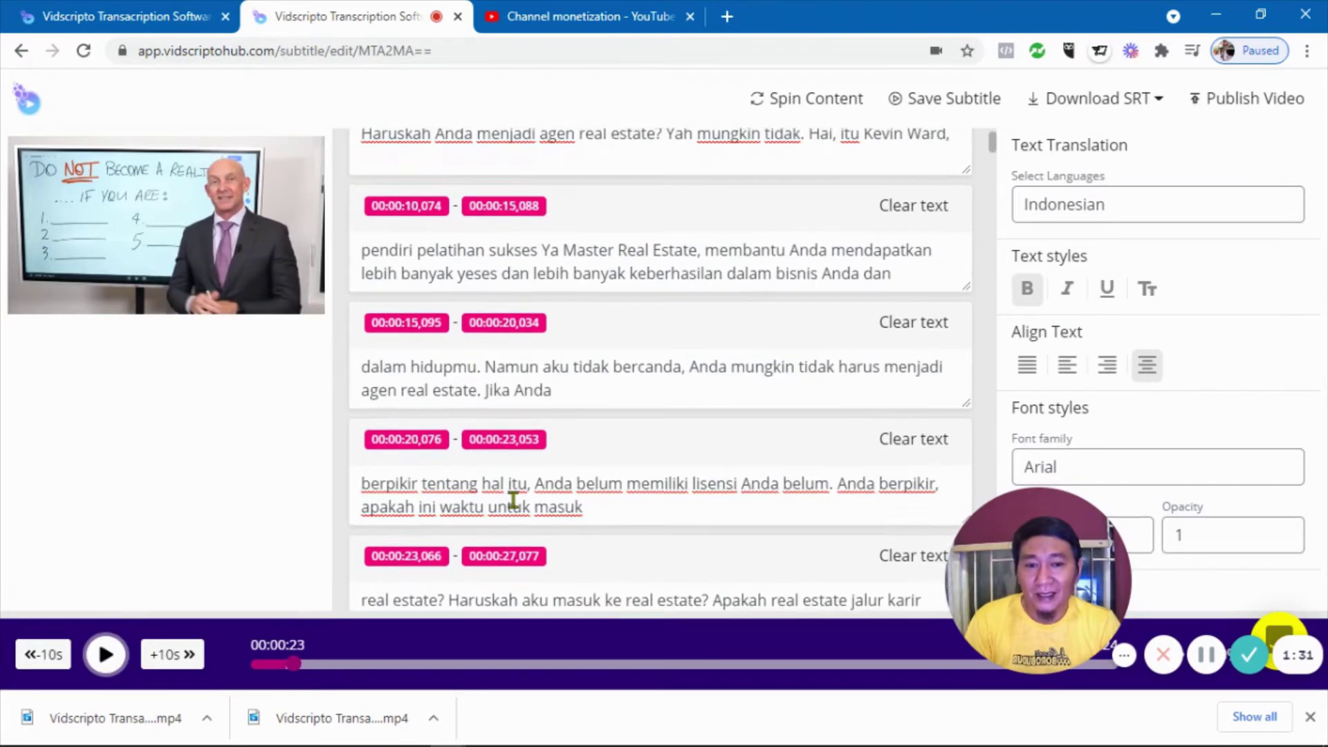
left_click(550, 210)
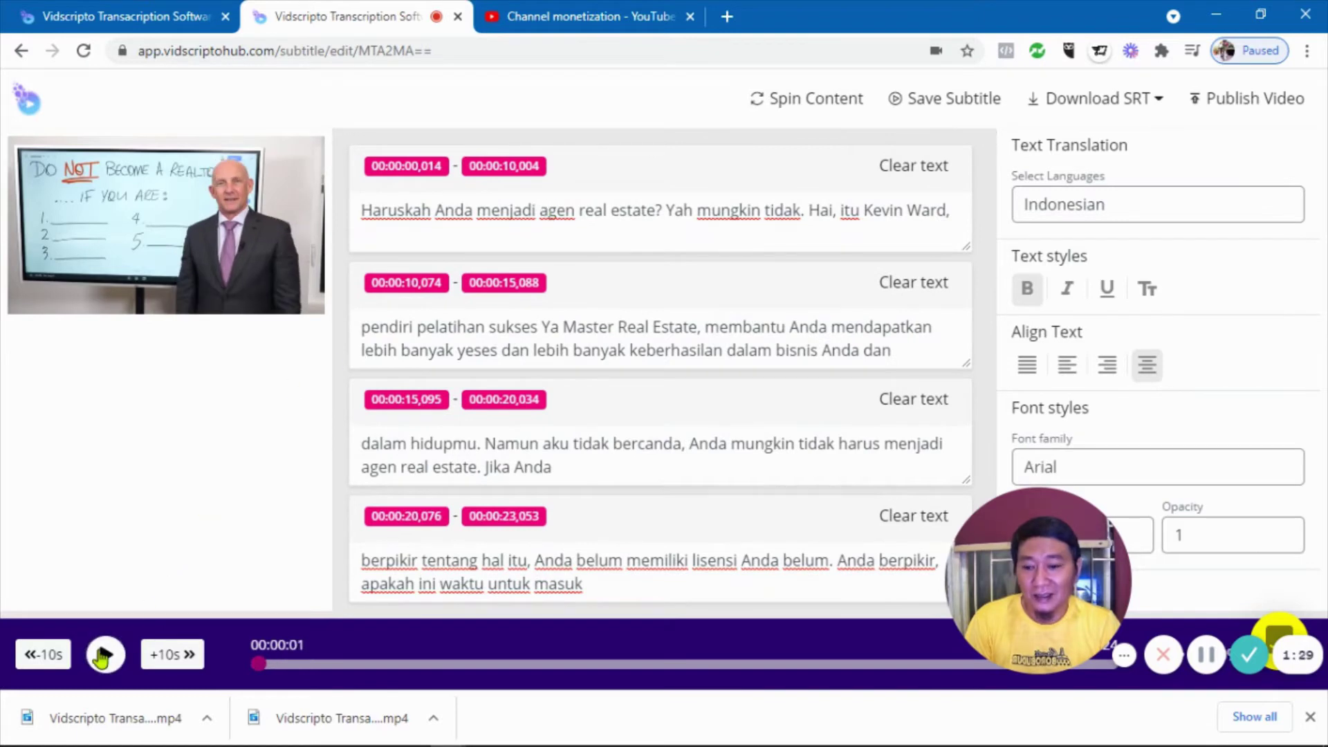
left_click(104, 656)
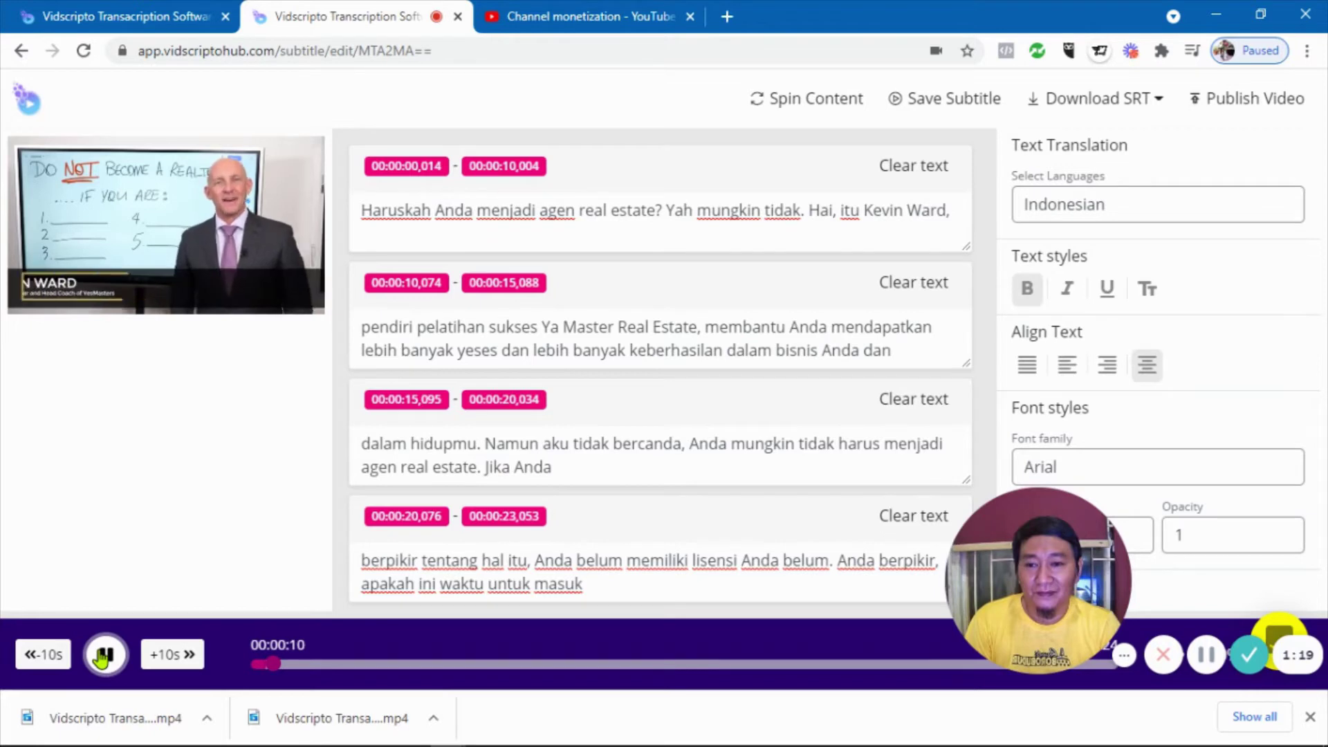
left_click(104, 655)
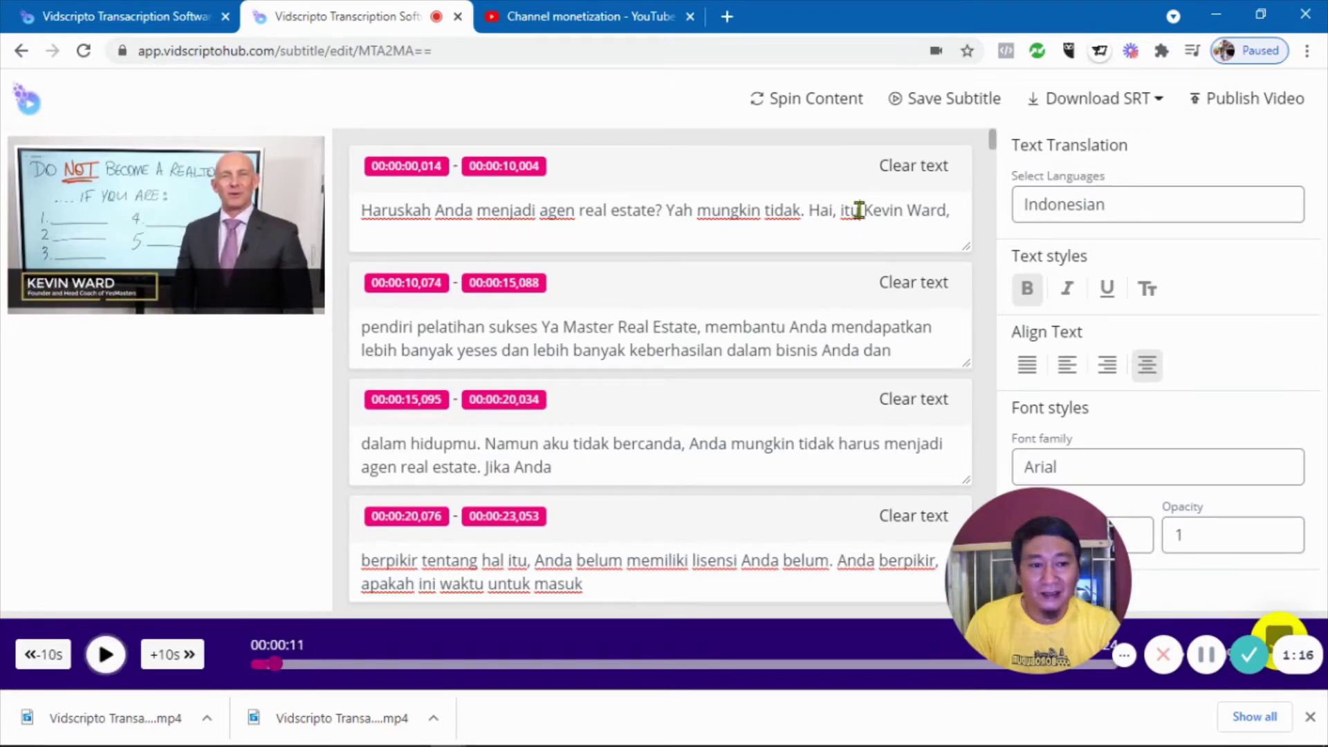
- Replace "itu" with "saya dengan" before the speaker's name in the first subtitle, and move to the second subtitle
left_click(853, 210)
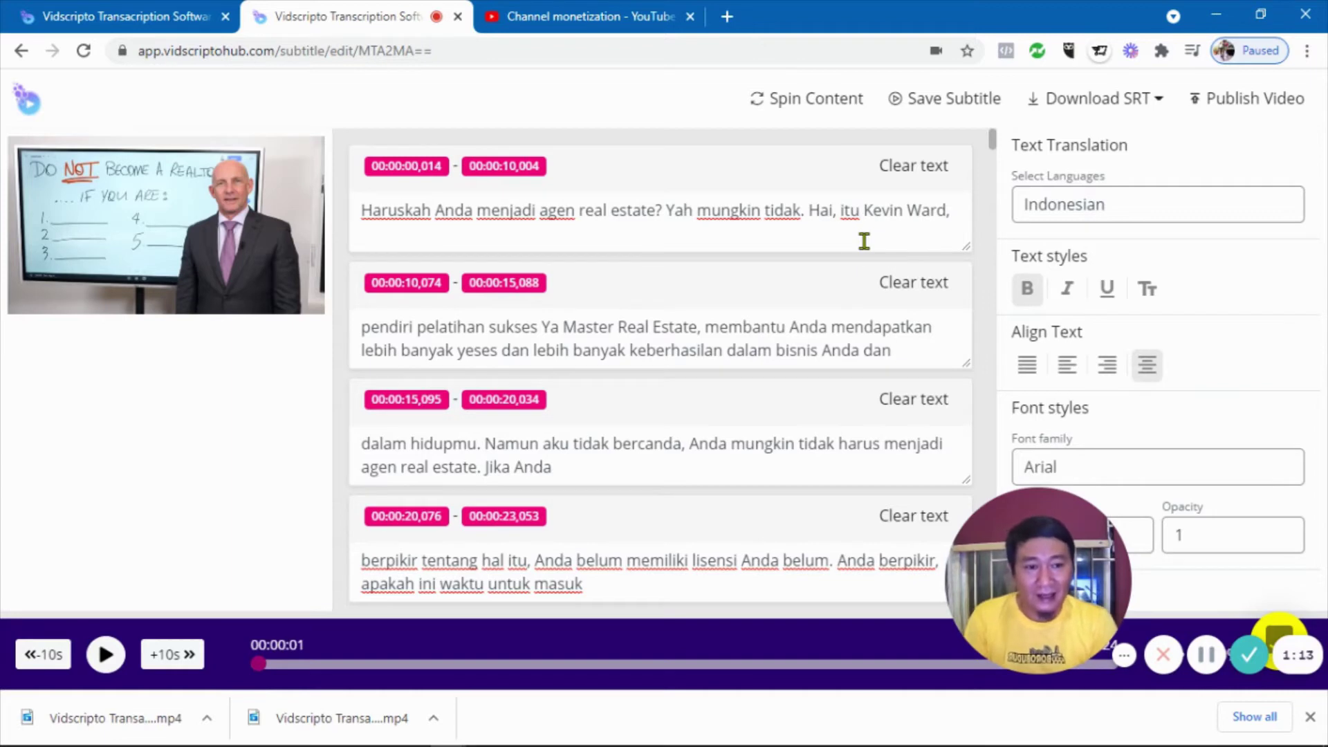
key("BackSpace")
key("BackSpace")
key("BackSpace")
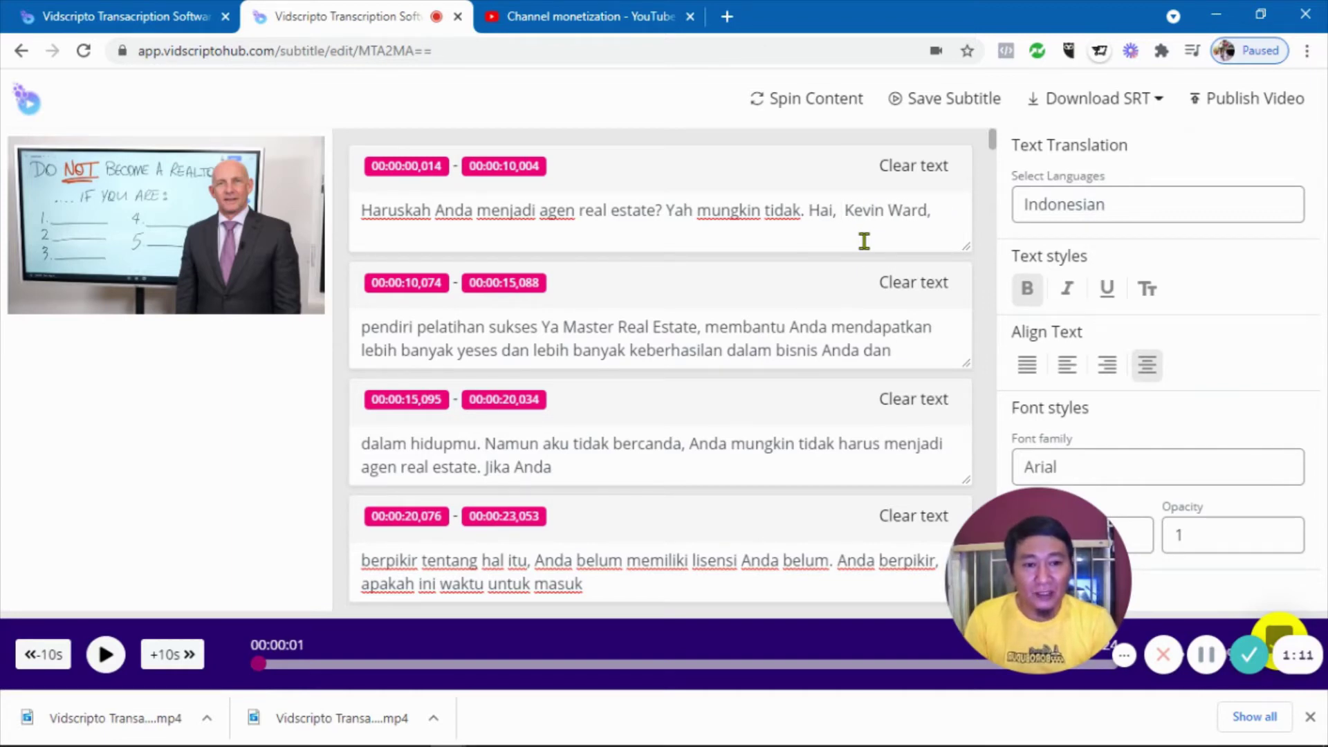
key("BackSpace")
type("say")
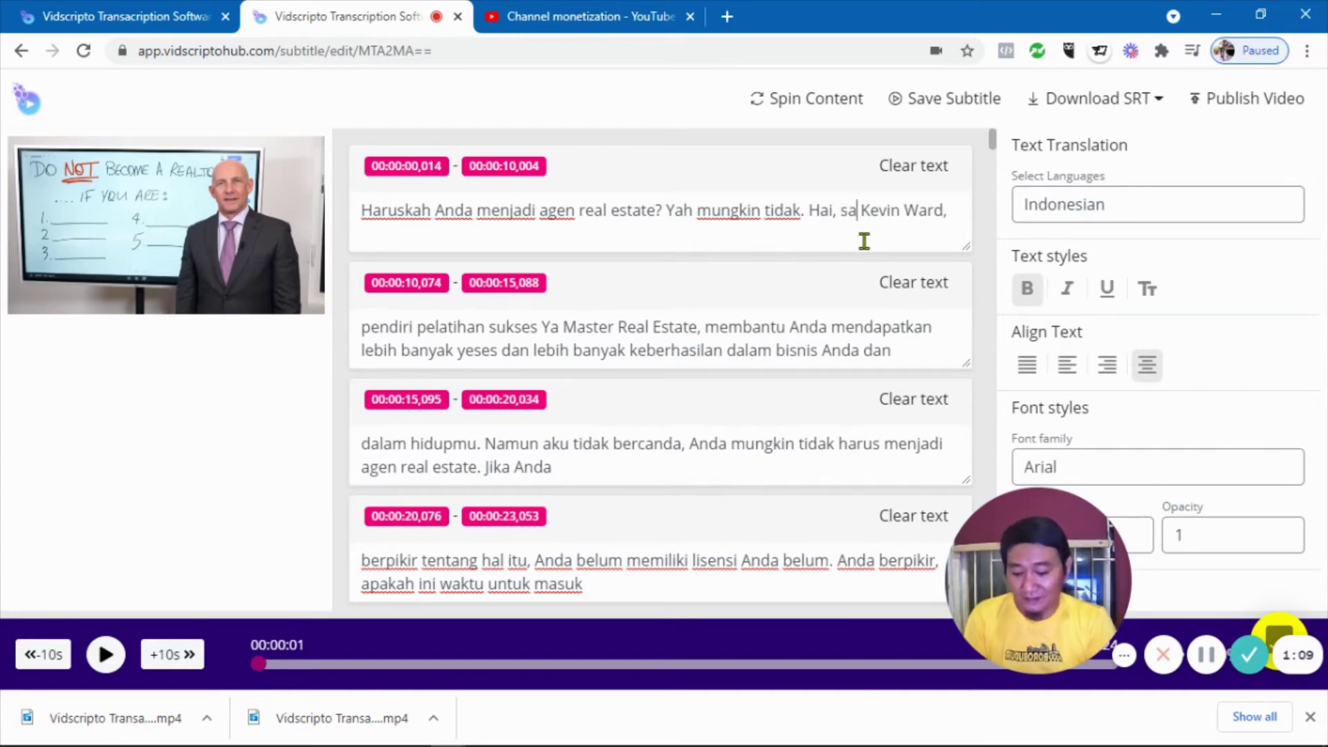
type("a dengan")
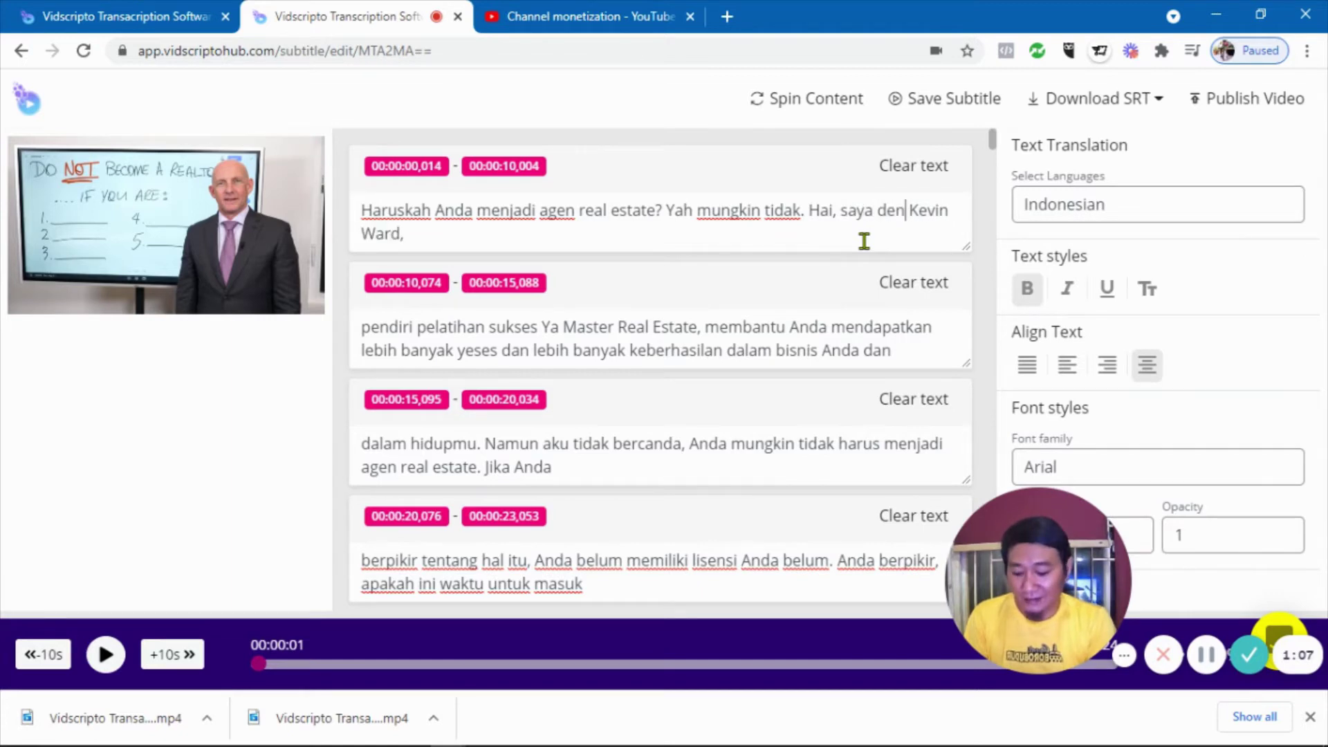
left_click(533, 241)
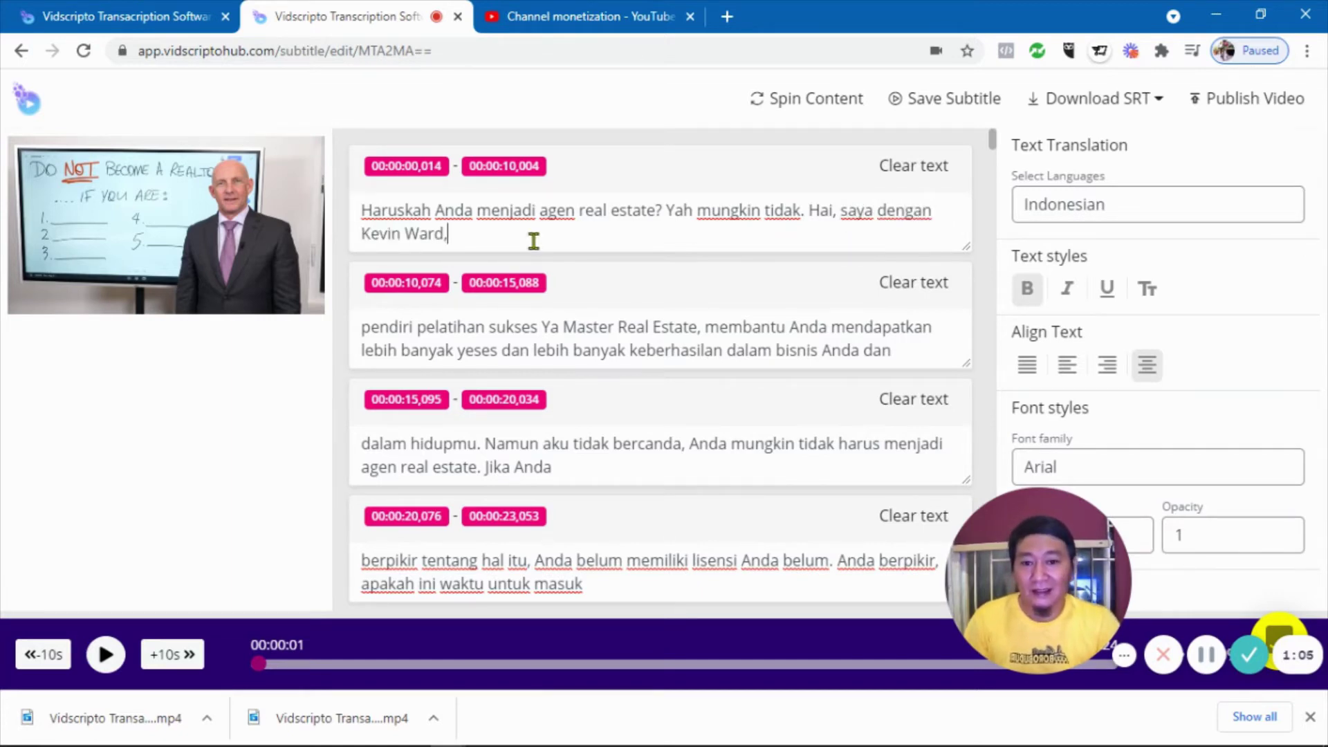
left_click(619, 348)
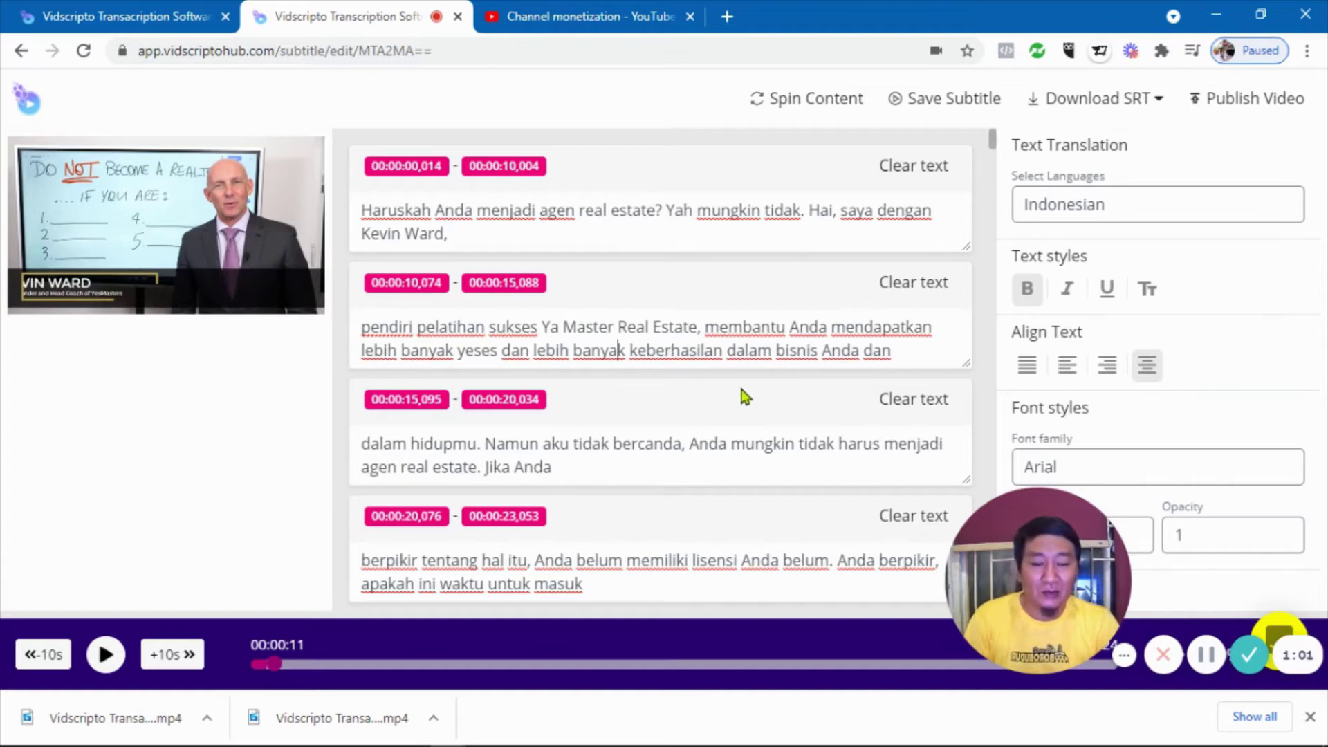
- Look over the translated subtitles further down the list and publish the video with its Indonesian subtitles
scroll(737, 381, "down", 4)
scroll(739, 388, "down", 10)
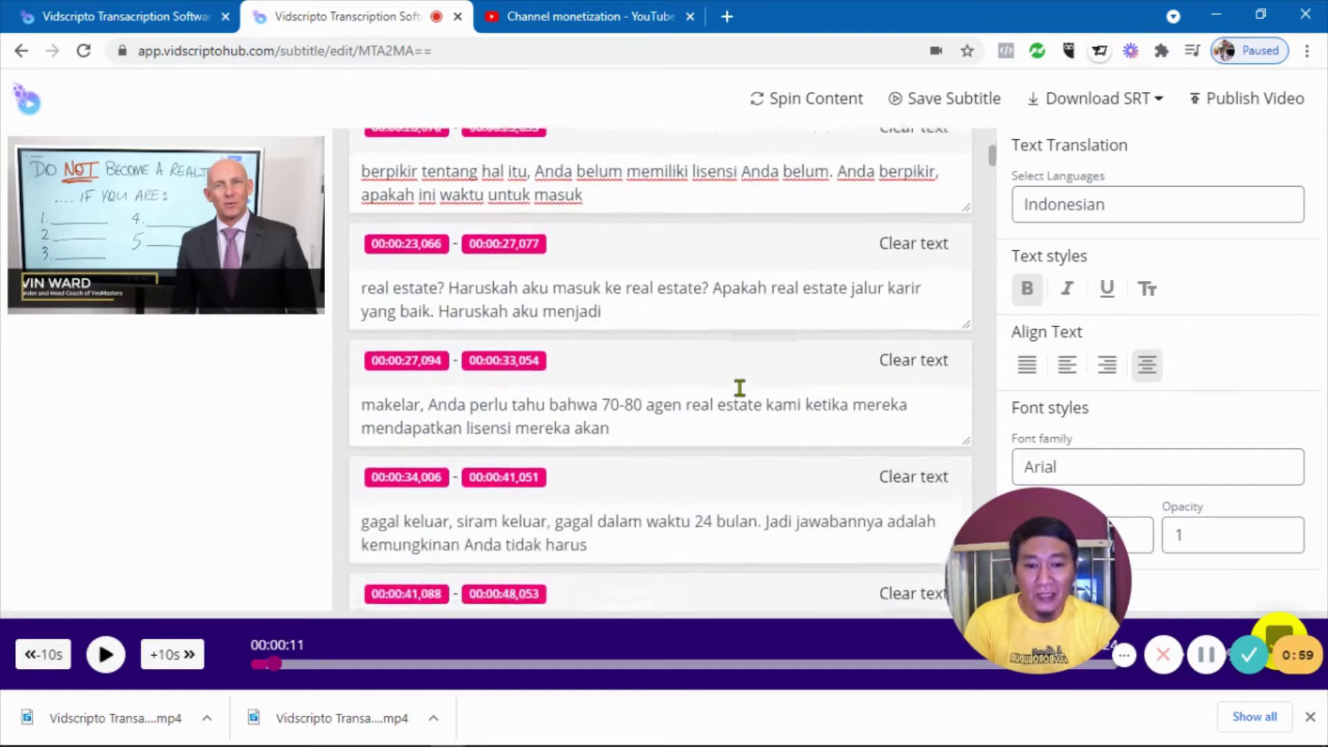
scroll(738, 391, "down", 8)
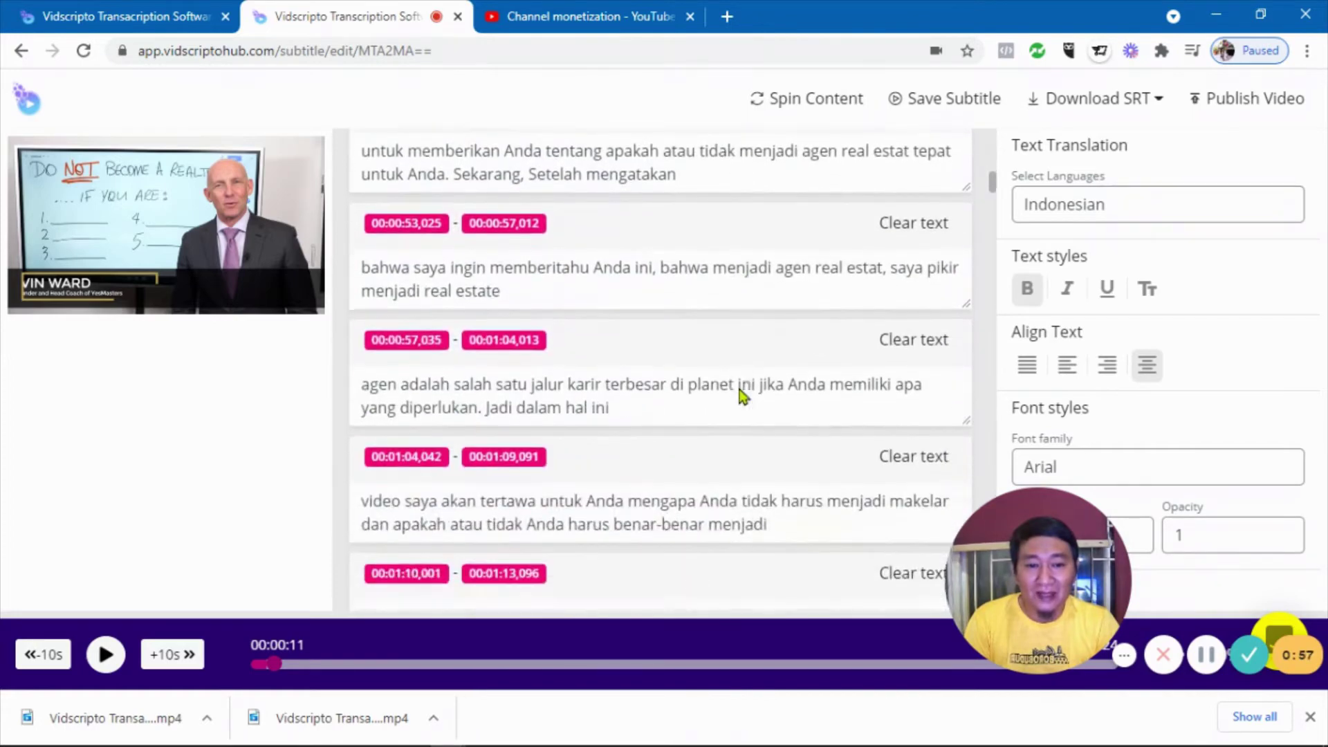
scroll(739, 389, "up", 20)
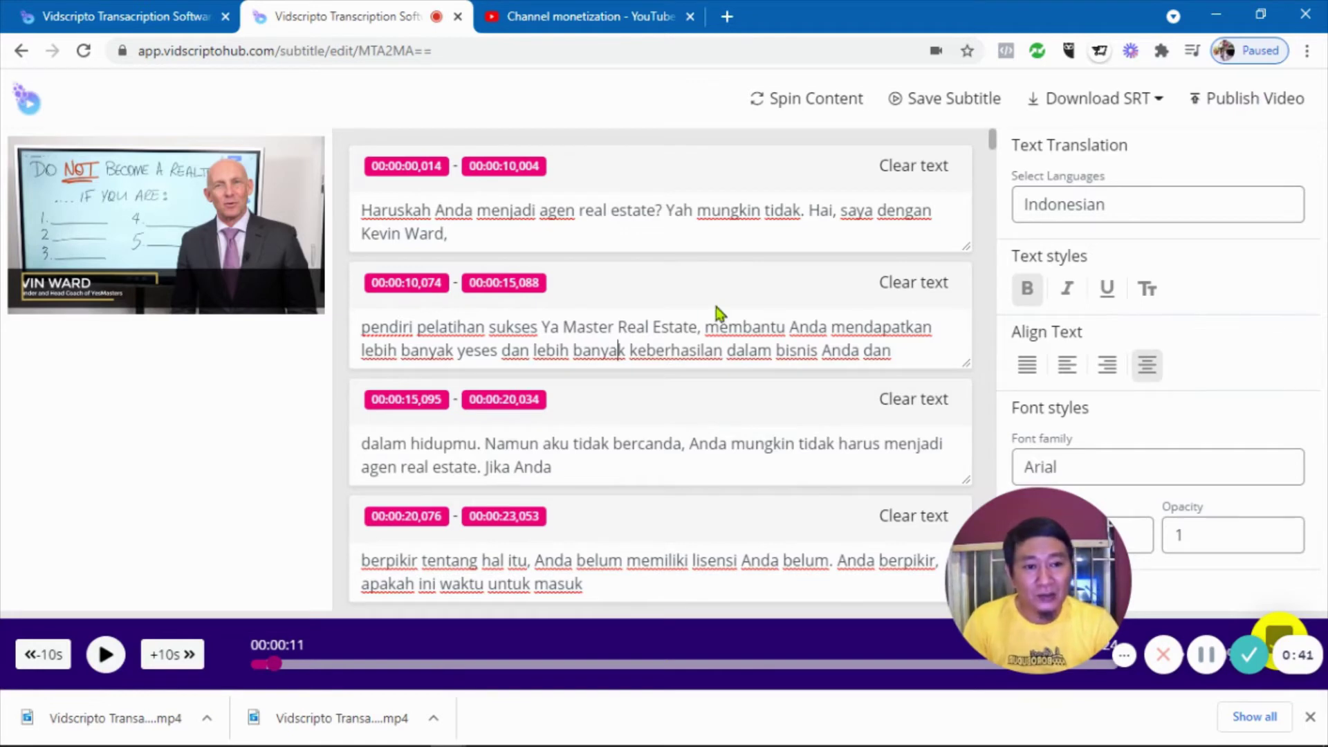
left_click(1222, 109)
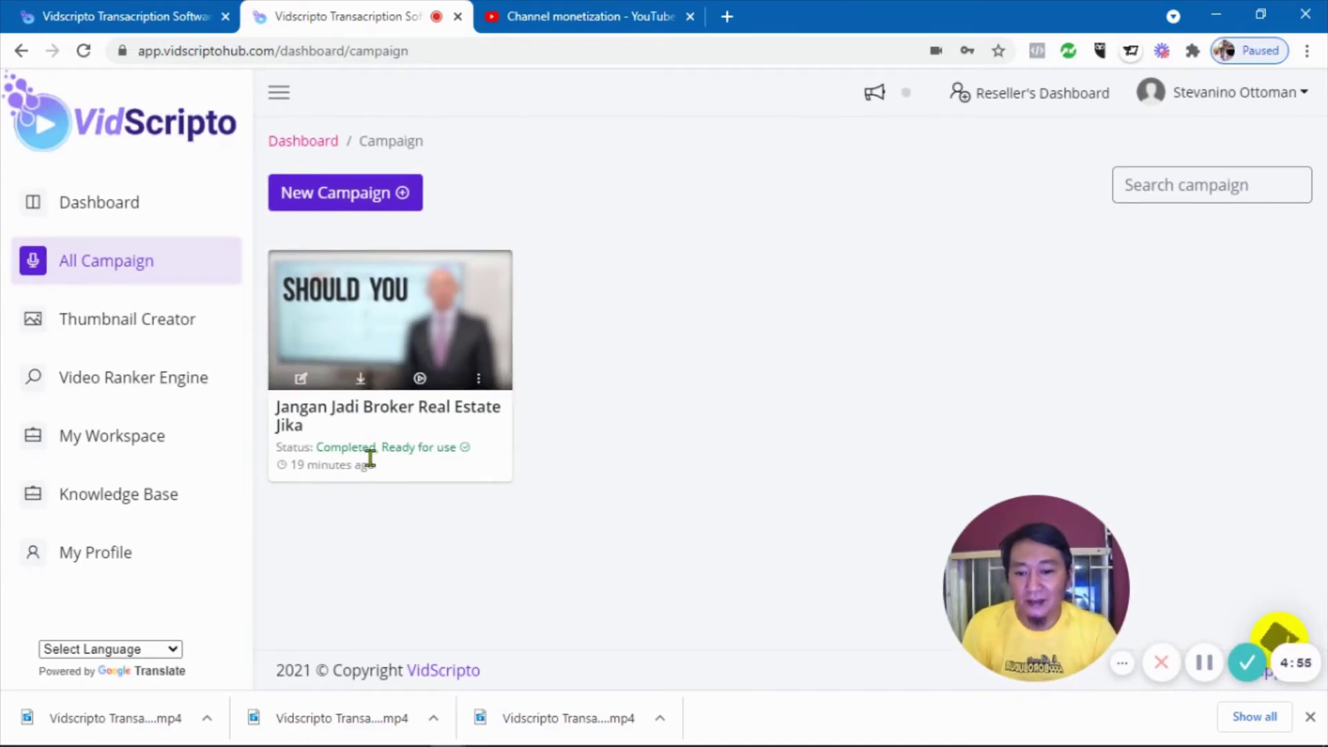
- Preview the rendered video of the campaign "Jangan Jadi Broker Real Estate Jika" and close the preview
mouse_move(374, 336)
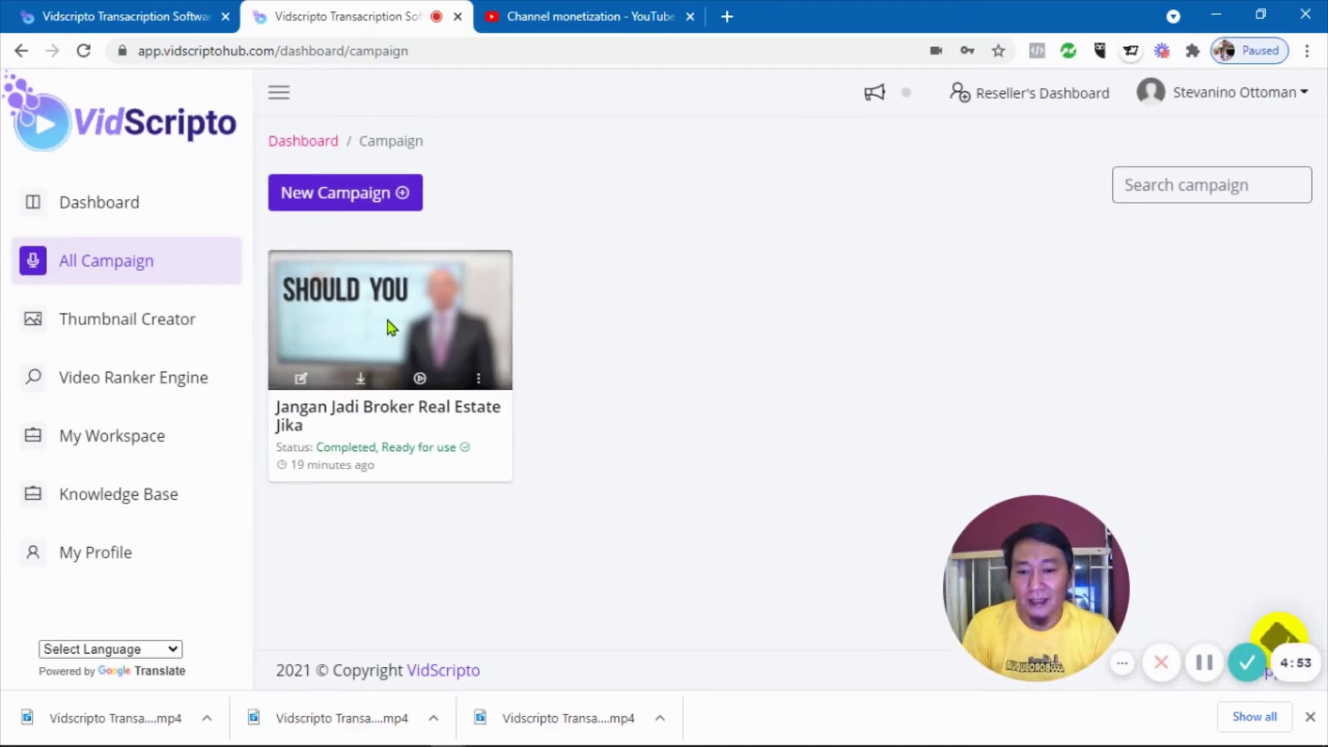
left_click(419, 380)
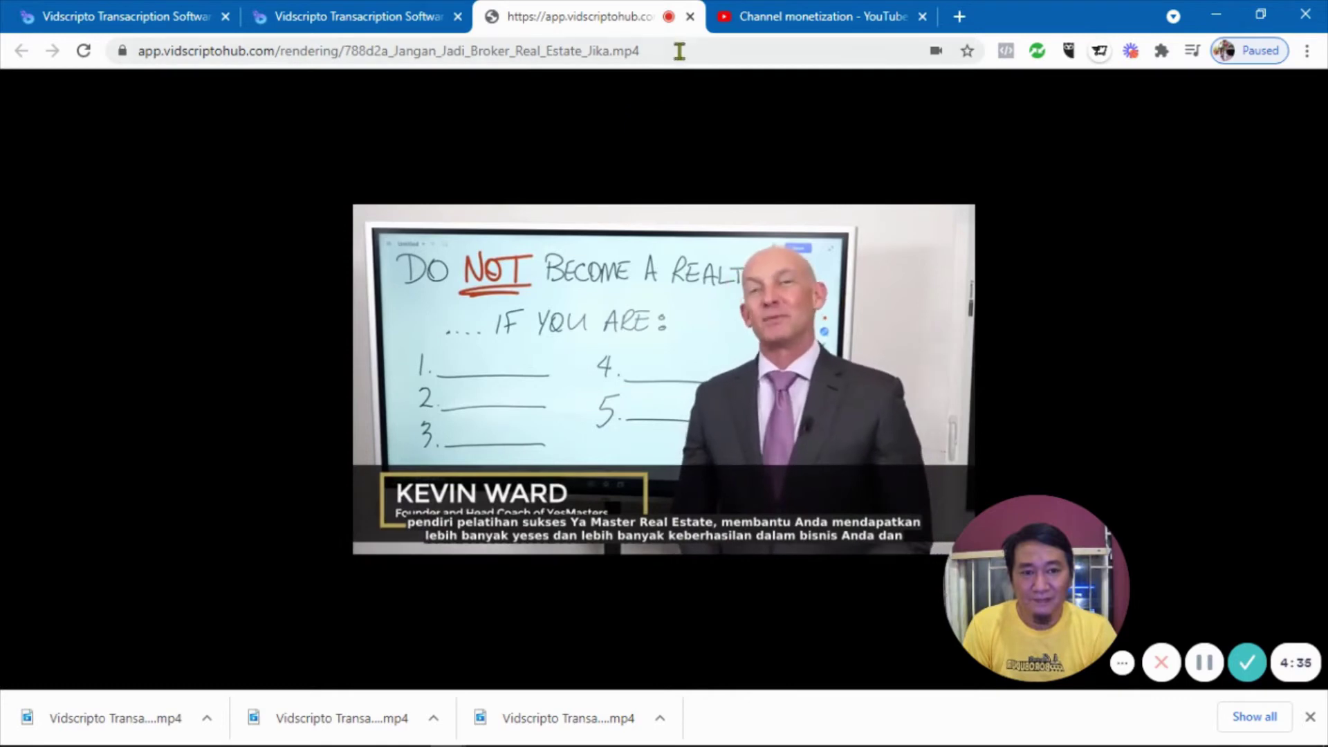
key("ctrl+w")
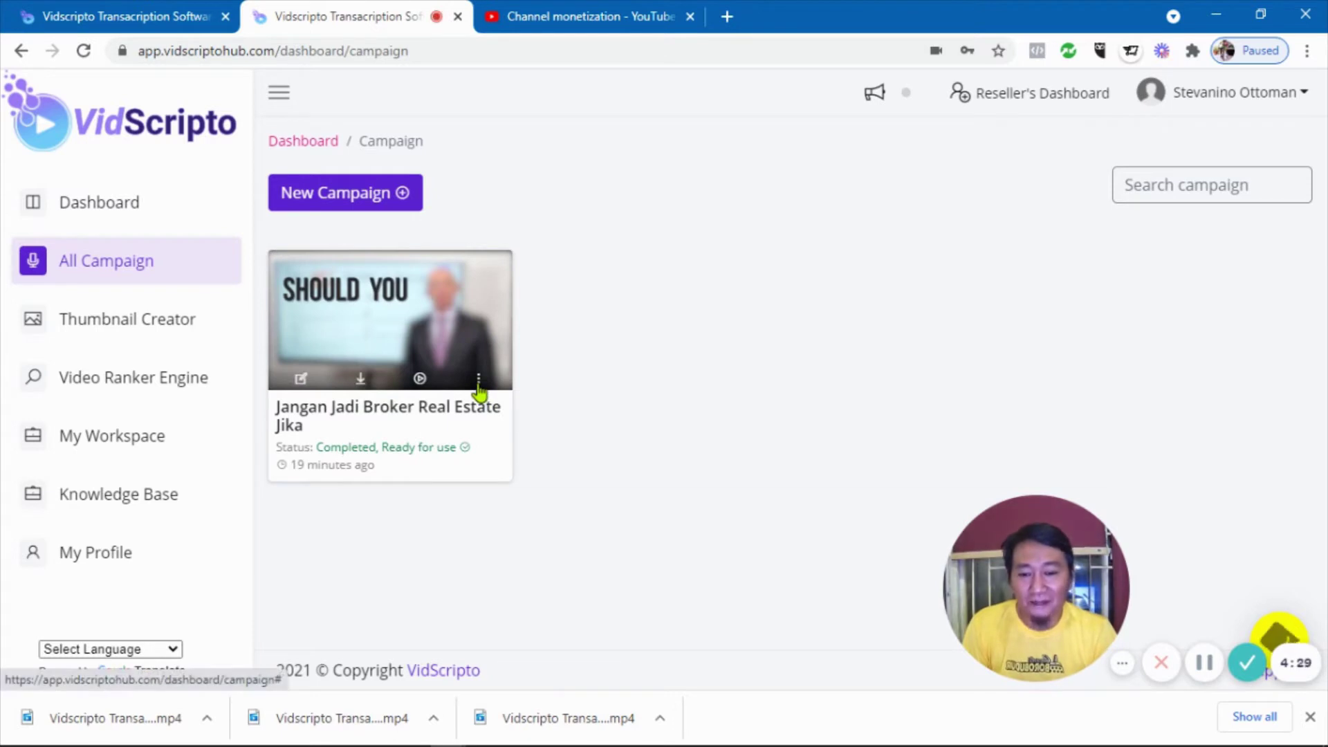
- Start sharing the campaign to YouTube, check the privacy setting, and try to publish with the details left empty
left_click(478, 385)
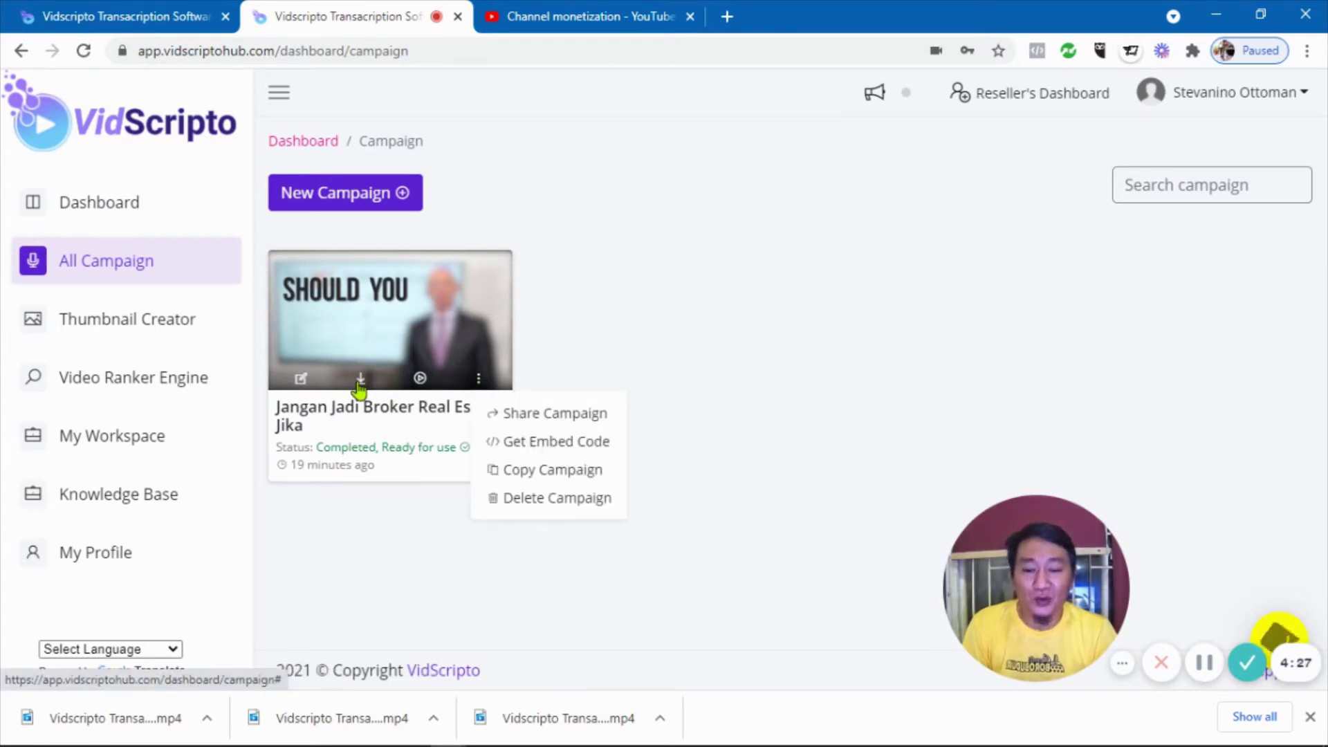
left_click(569, 419)
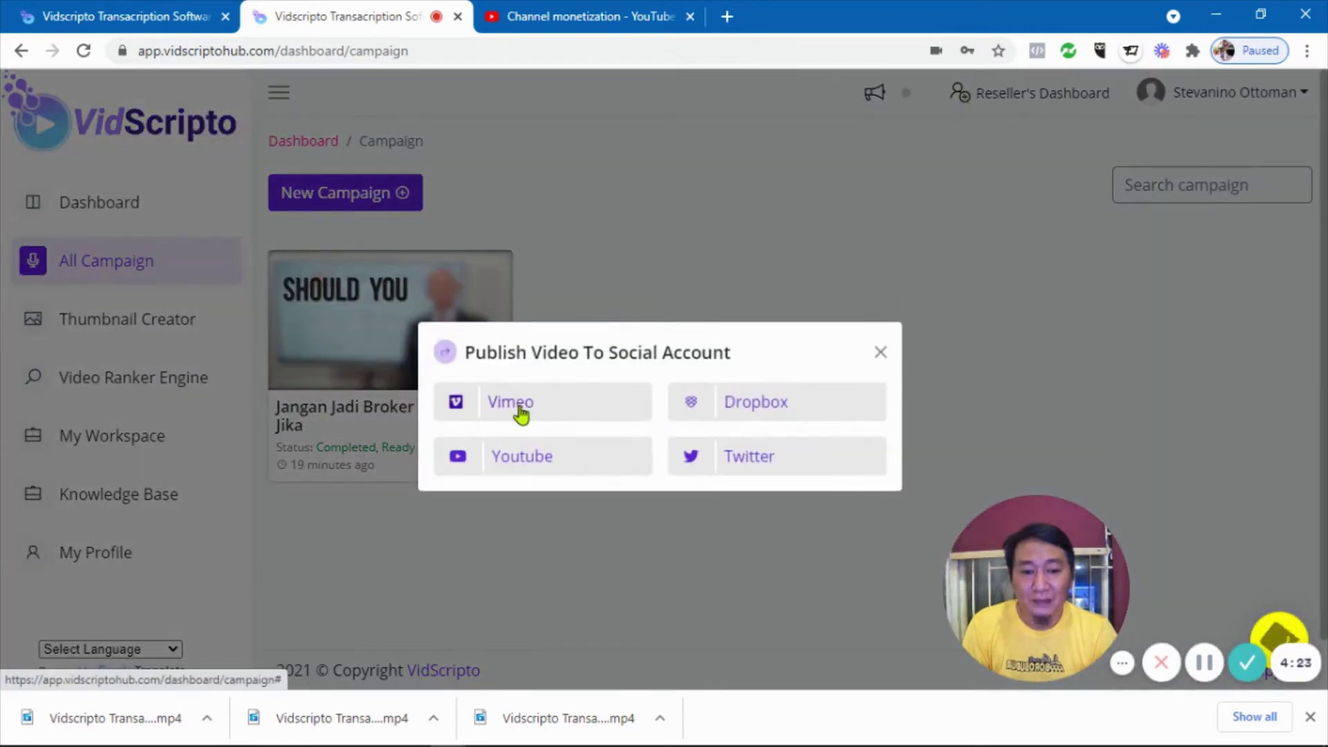
left_click(566, 462)
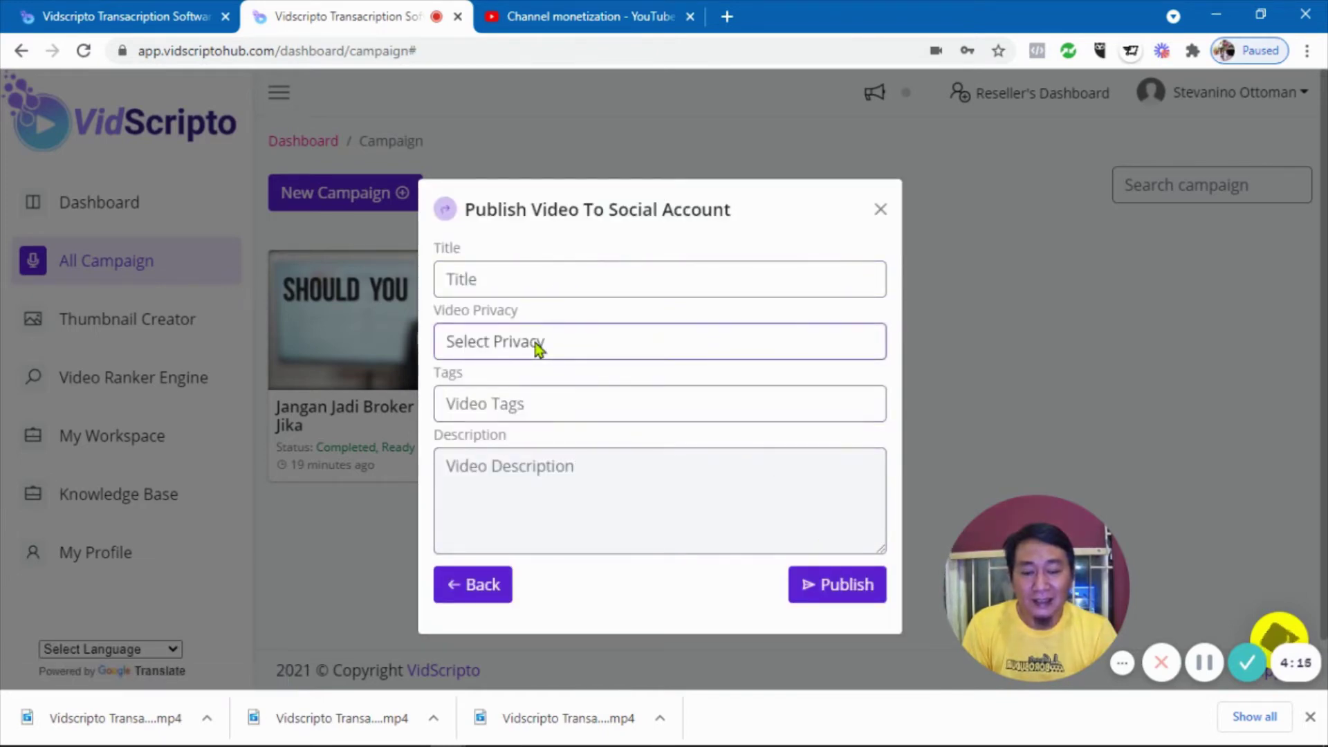
left_click(537, 345)
left_click(557, 311)
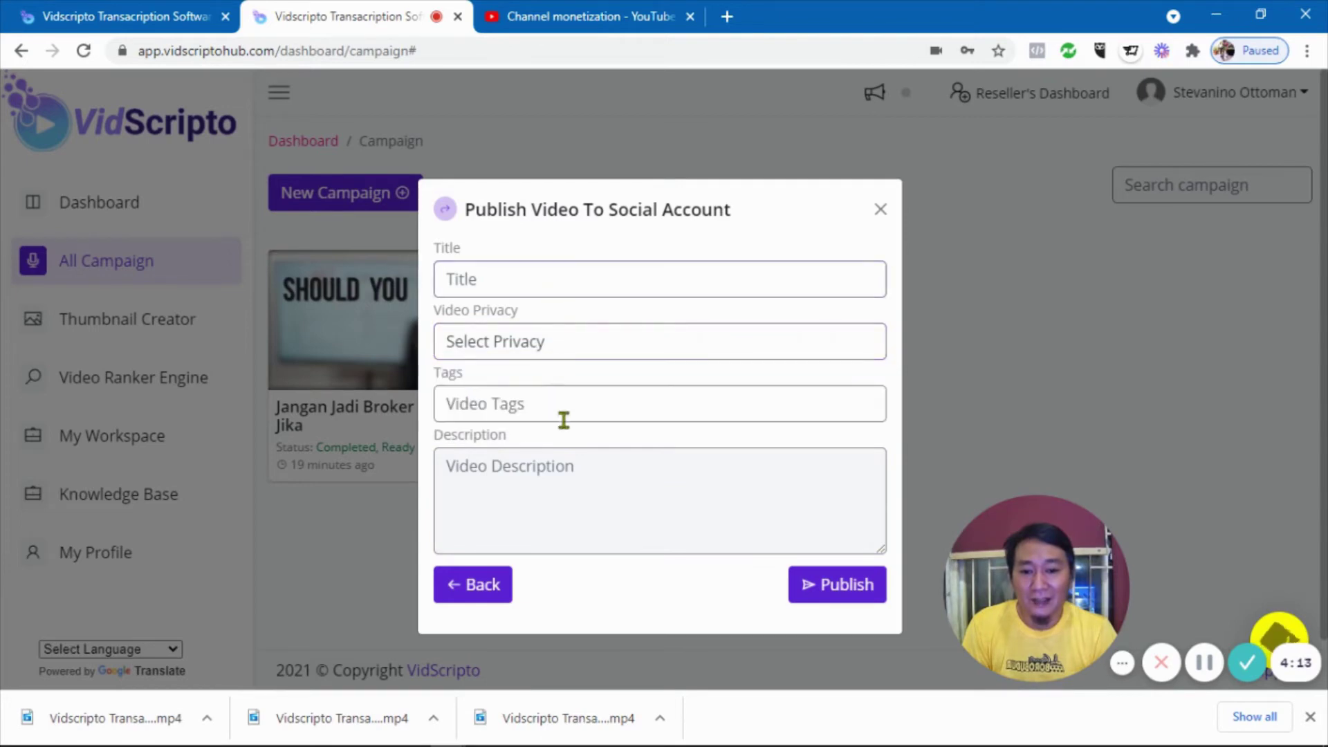
left_click(843, 584)
- Give the YouTube video the title "Demo", Public privacy and the tag "Real Estate"
left_click(537, 278)
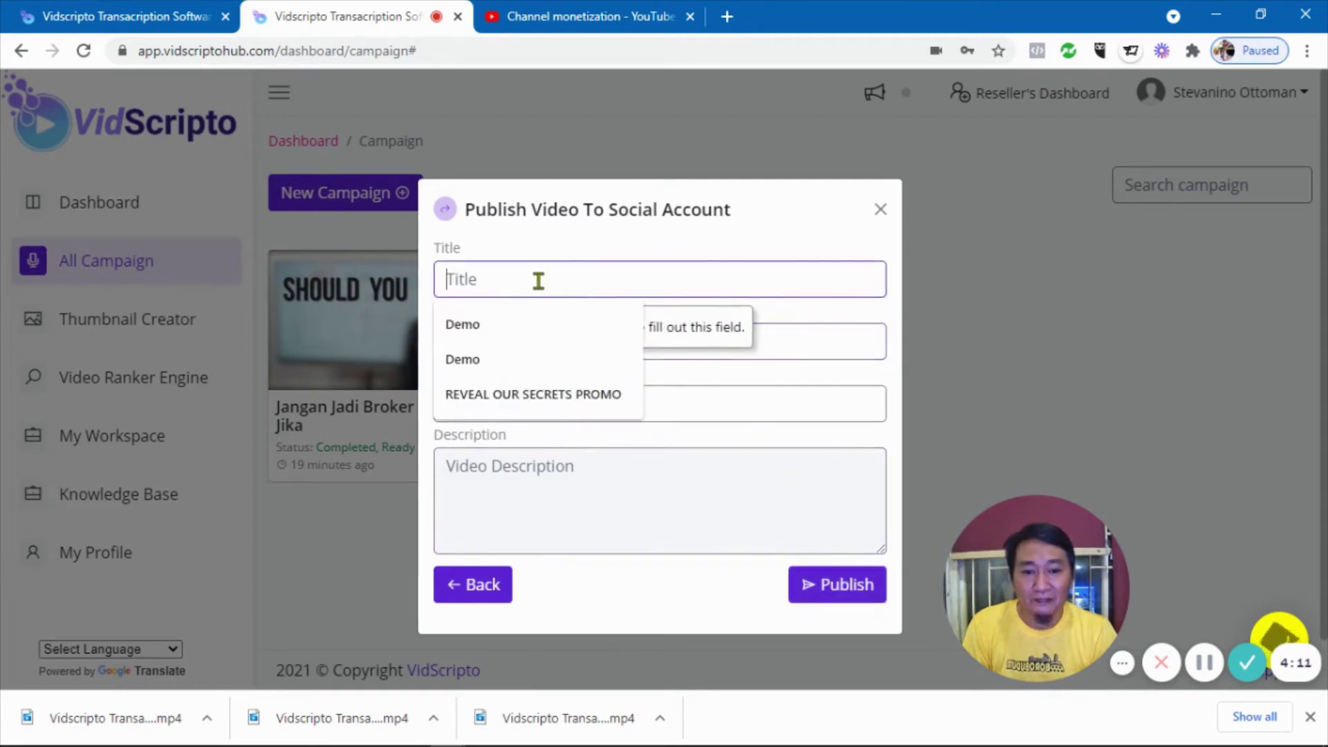
left_click(586, 325)
left_click(557, 342)
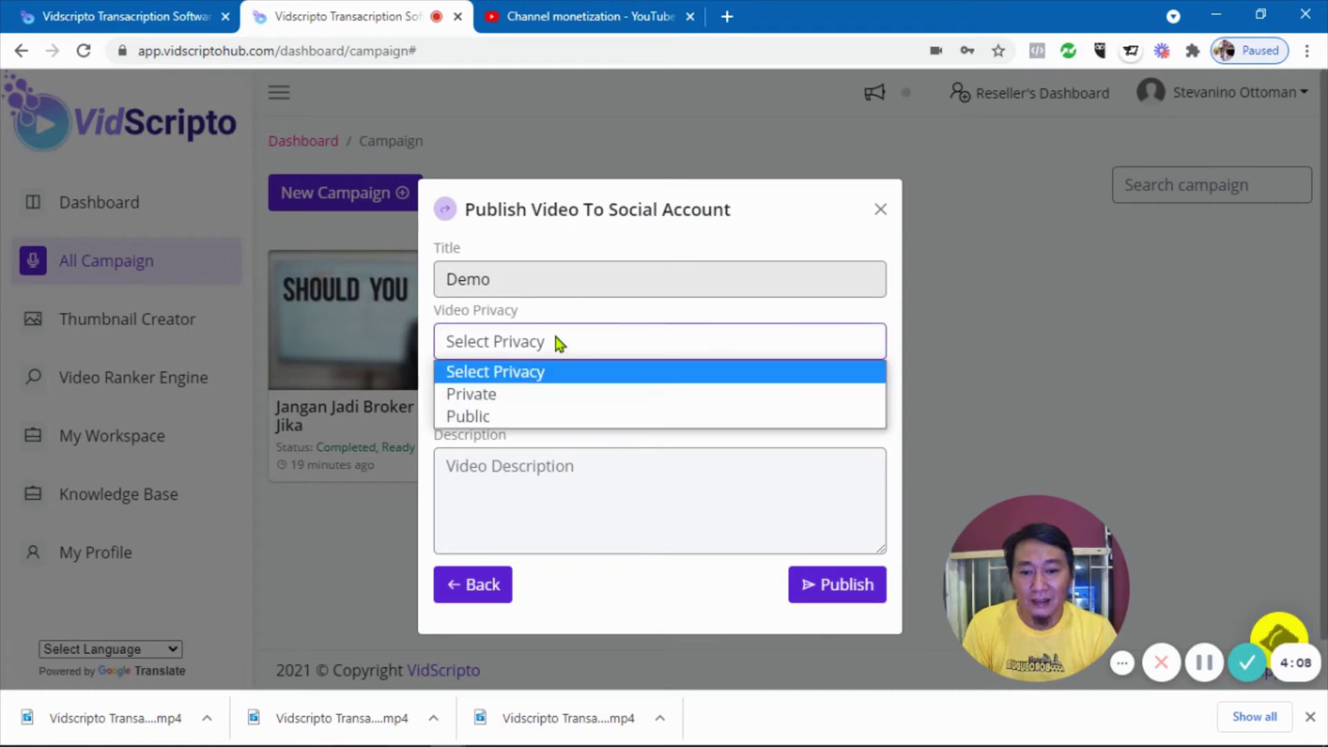
left_click(548, 417)
left_click(536, 405)
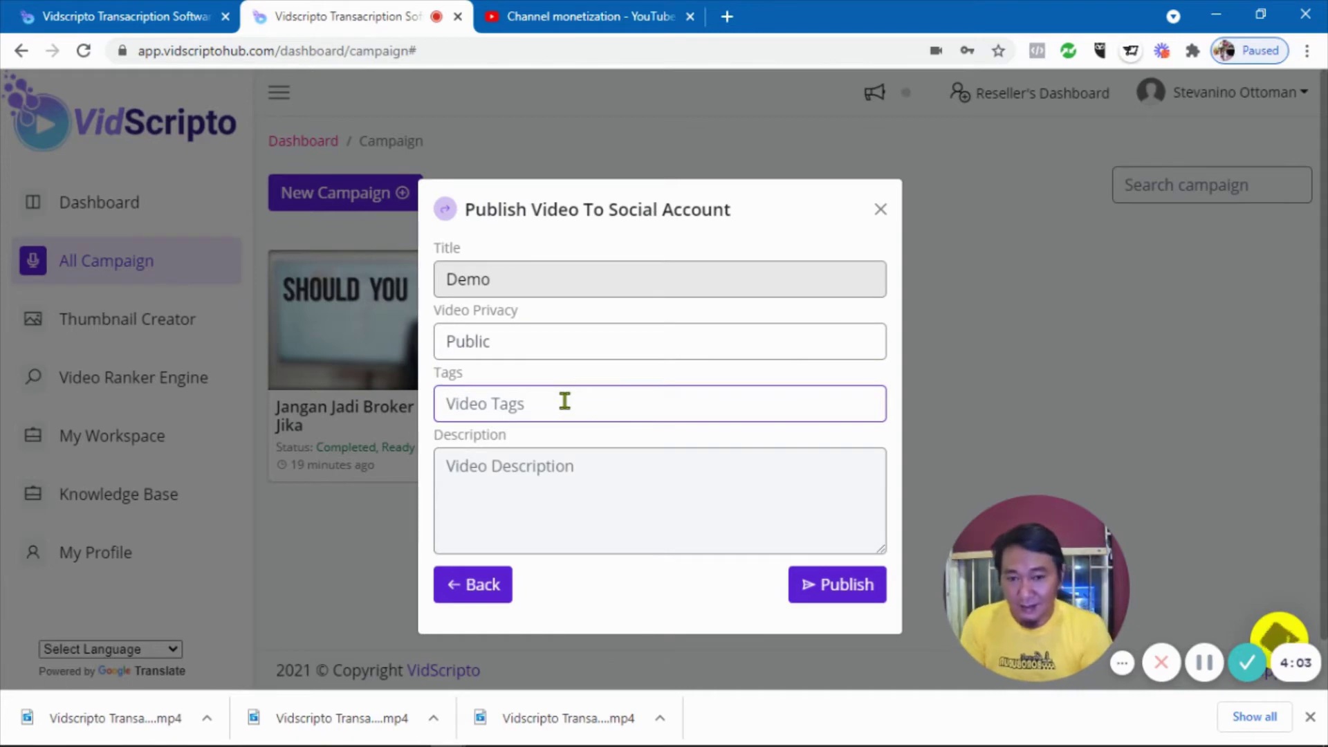
type("Real Estate")
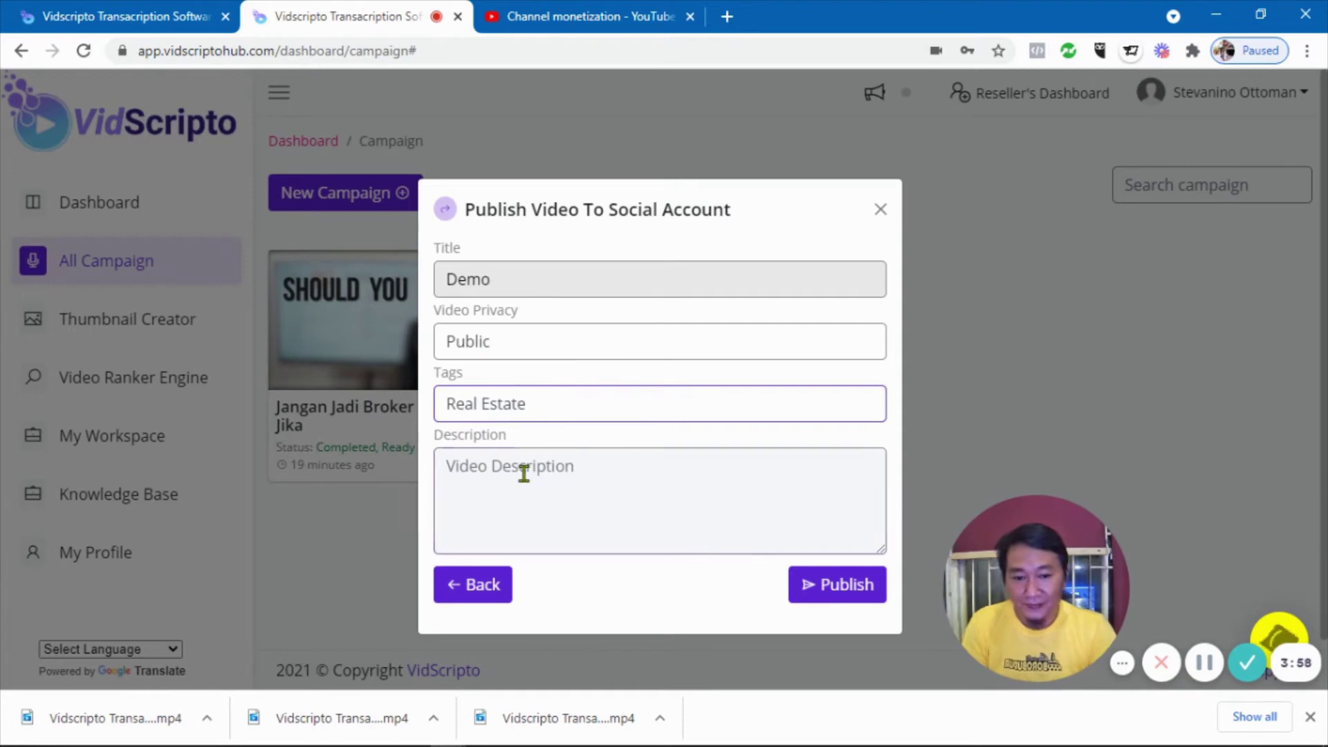
- Enter "Real Estate" as the video description and publish the video to YouTube
left_click(522, 468)
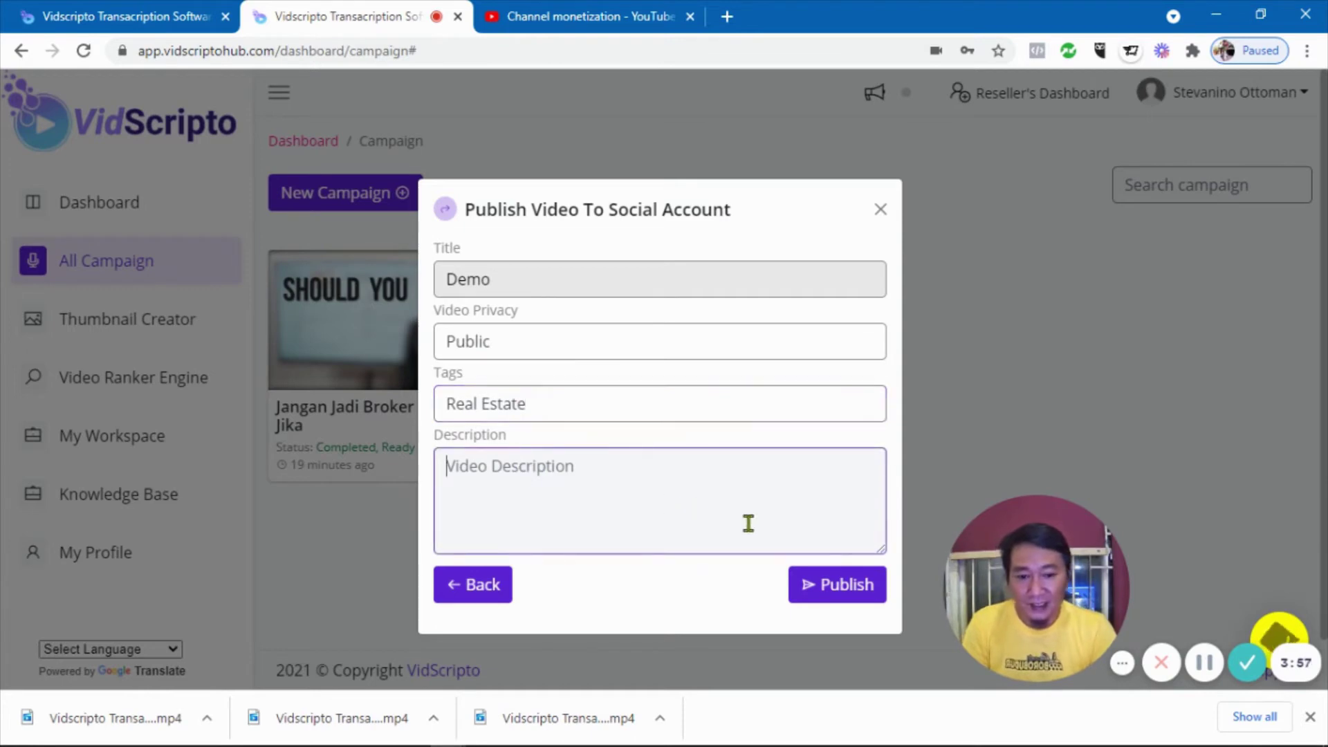
left_click(828, 587)
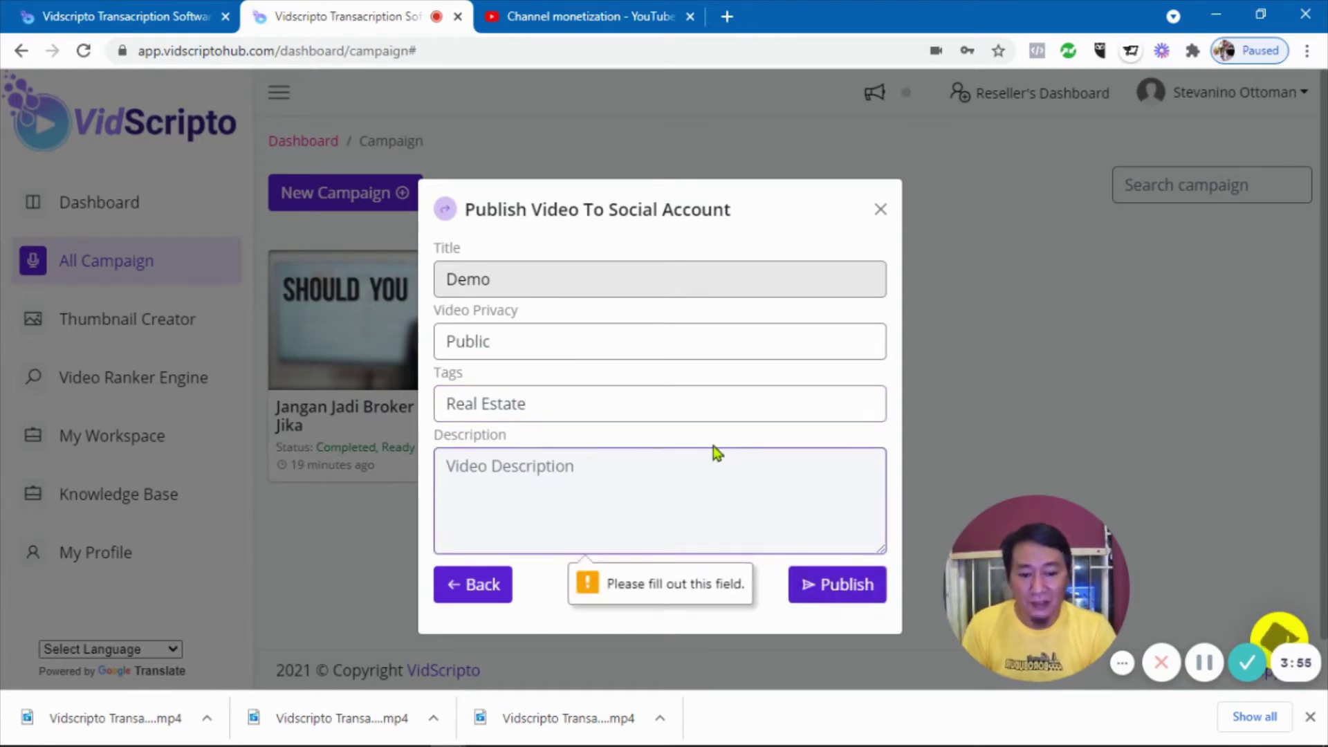
type("Ha")
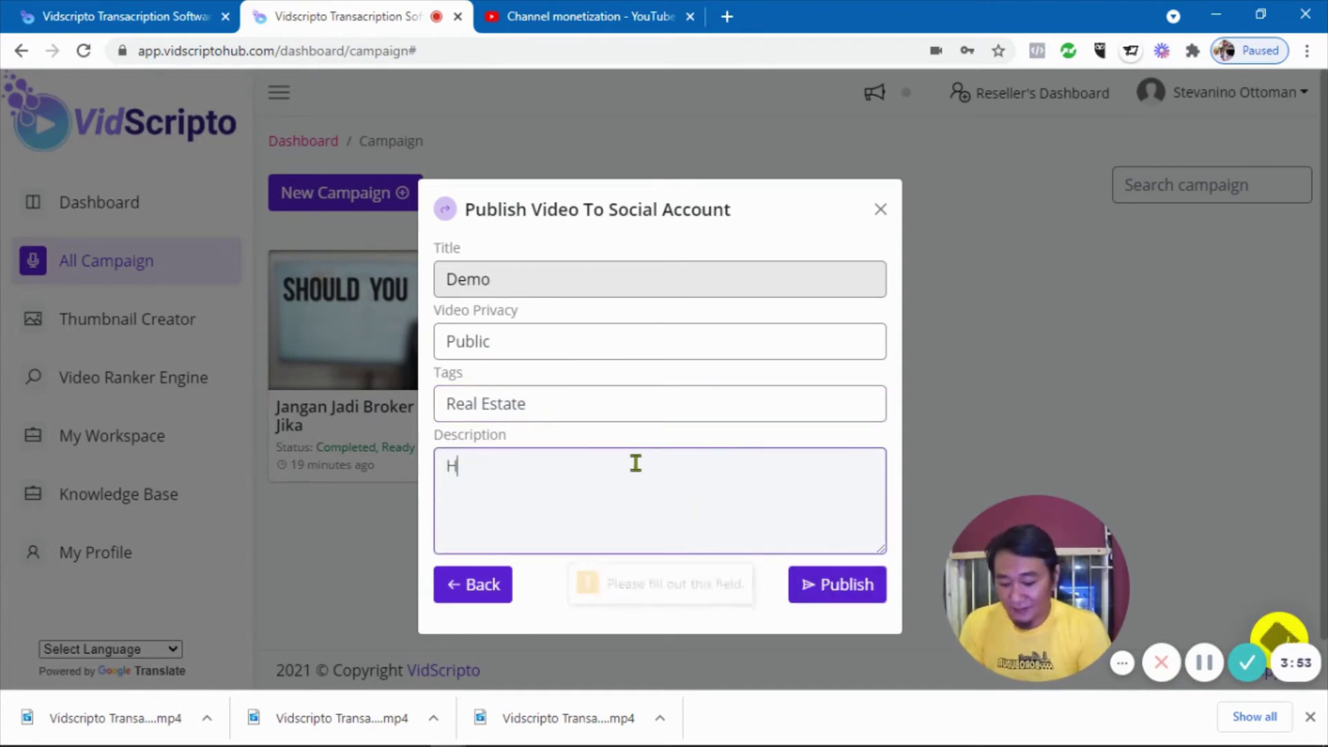
key("BackSpace")
key("BackSpace")
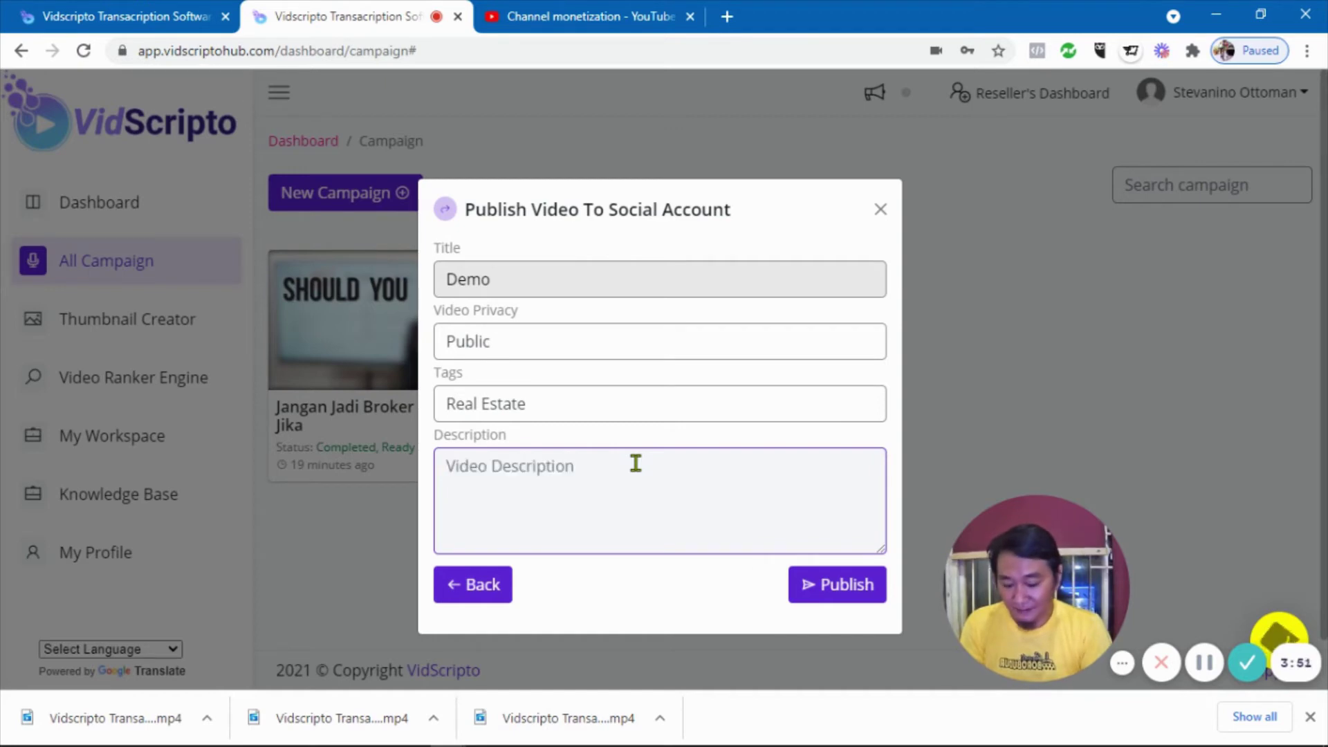
type("Real Estate")
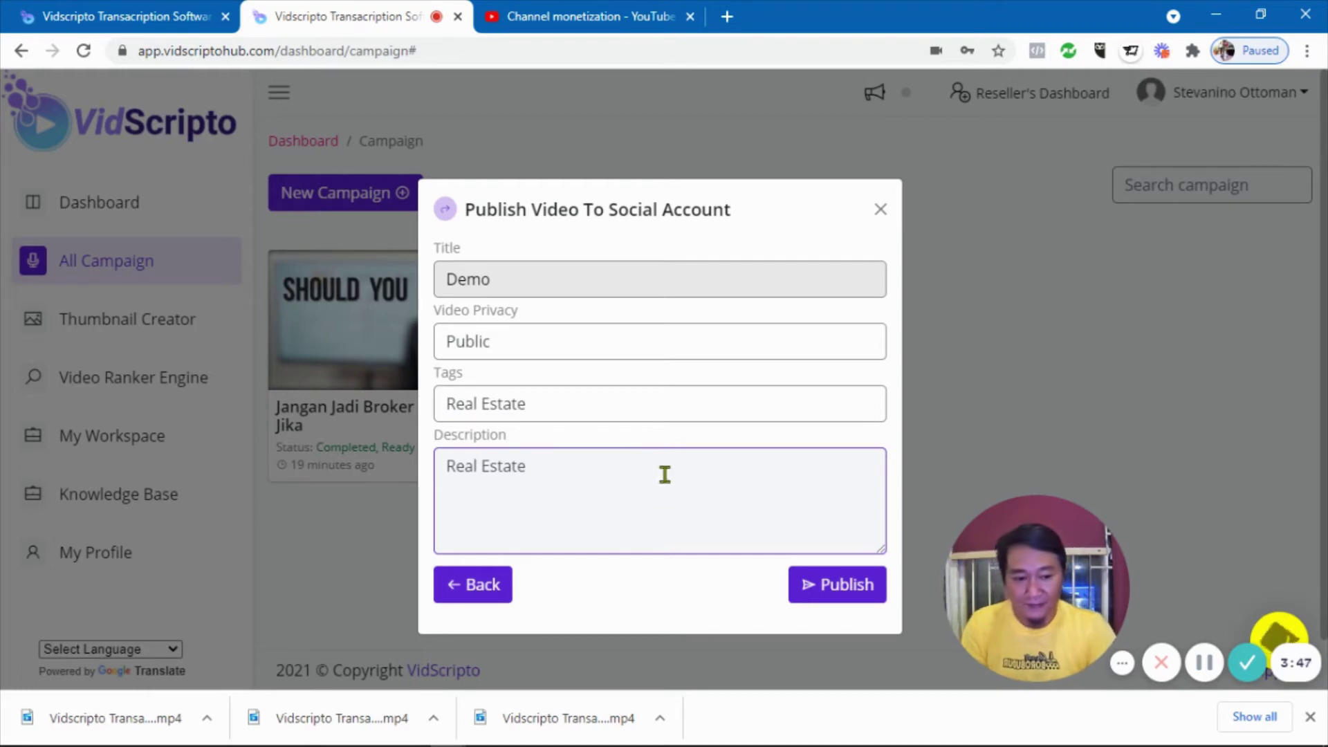
left_click(818, 587)
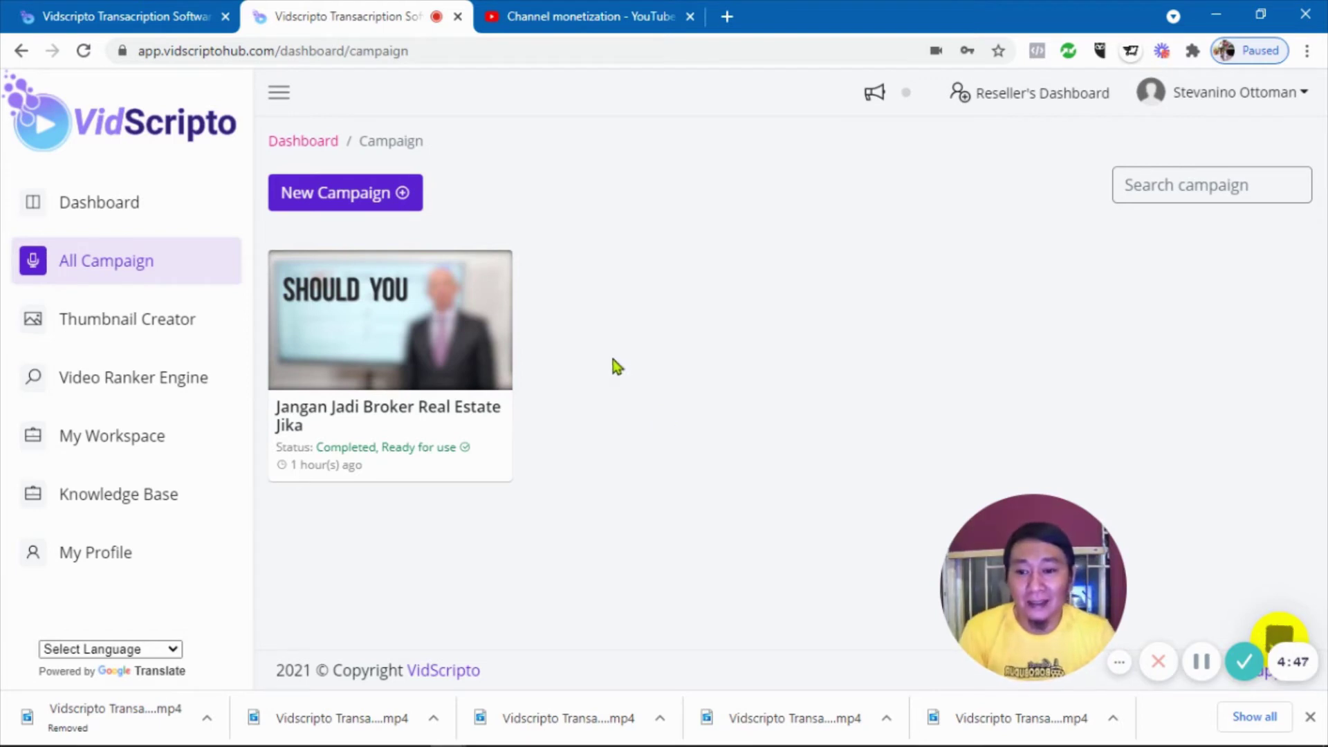
- Start a new campaign and search the viral video finder for "Belajar Internet Marketing"
left_click(349, 198)
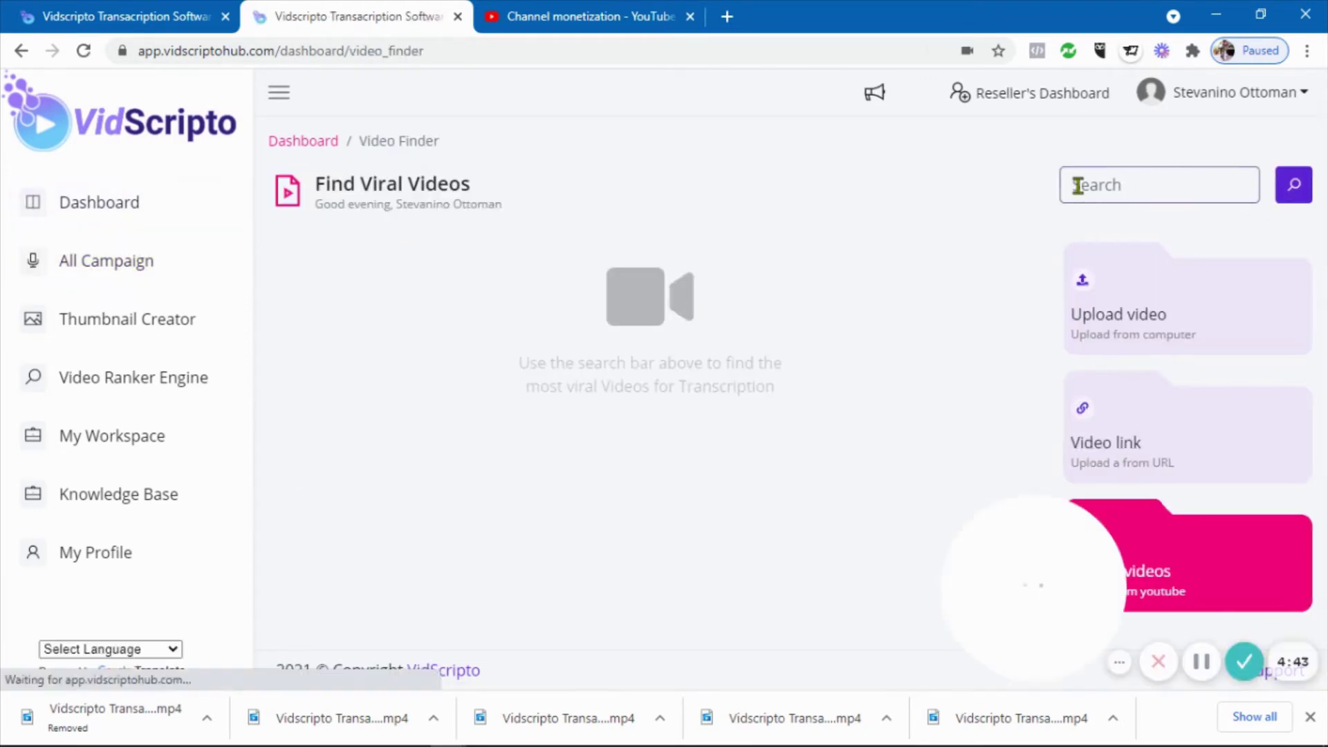
left_click(1081, 185)
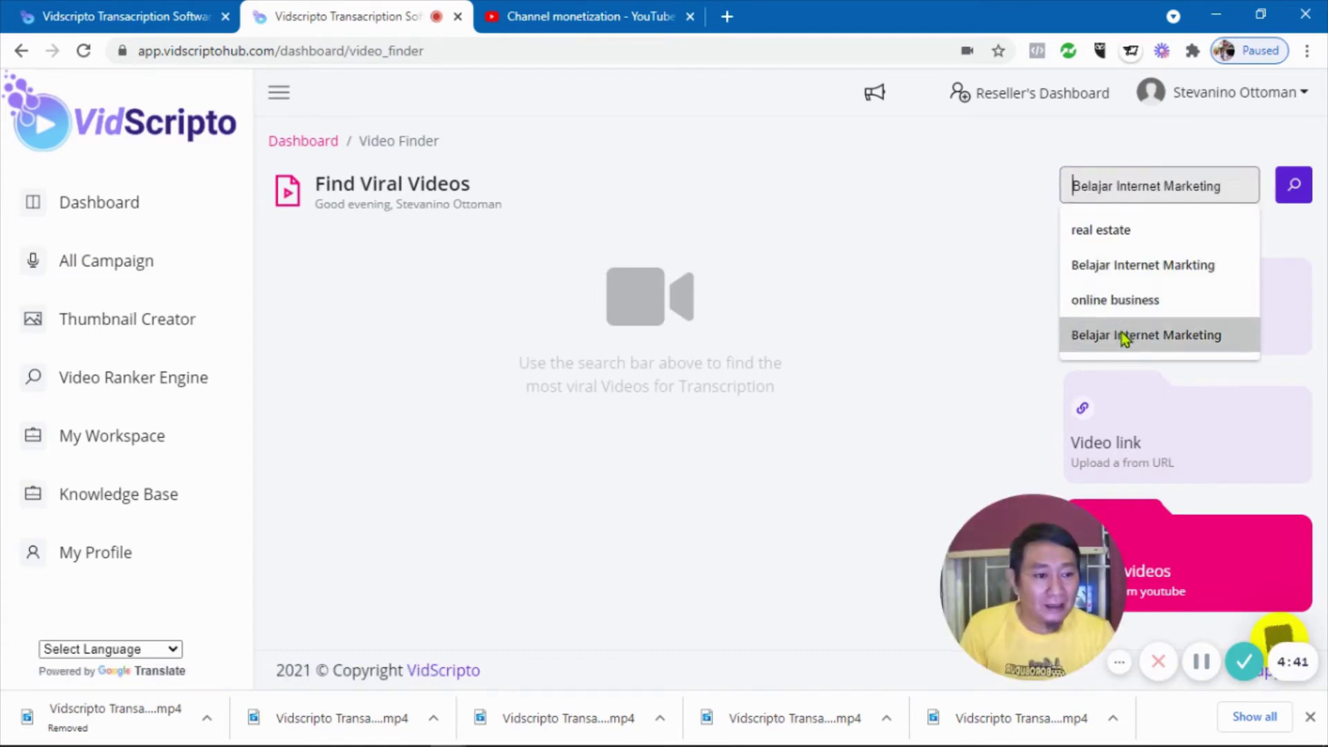
left_click(1151, 338)
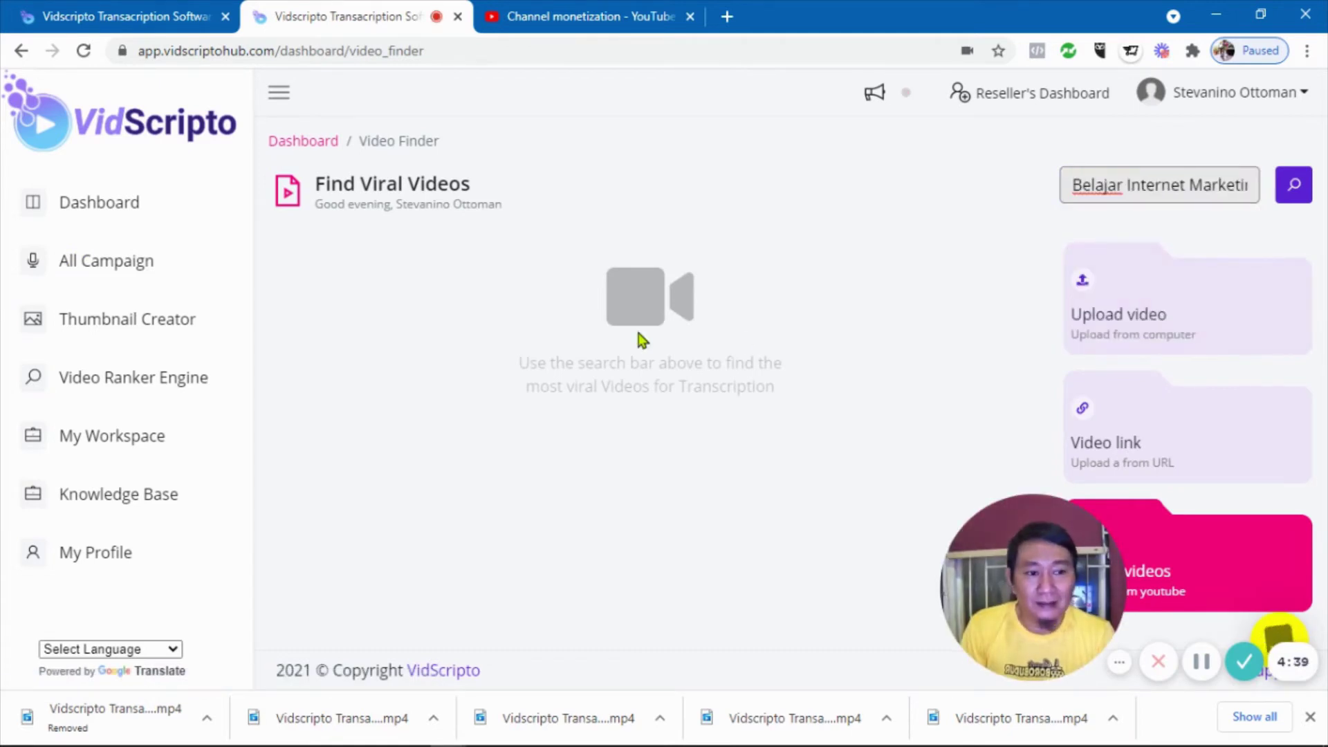
left_click(1294, 184)
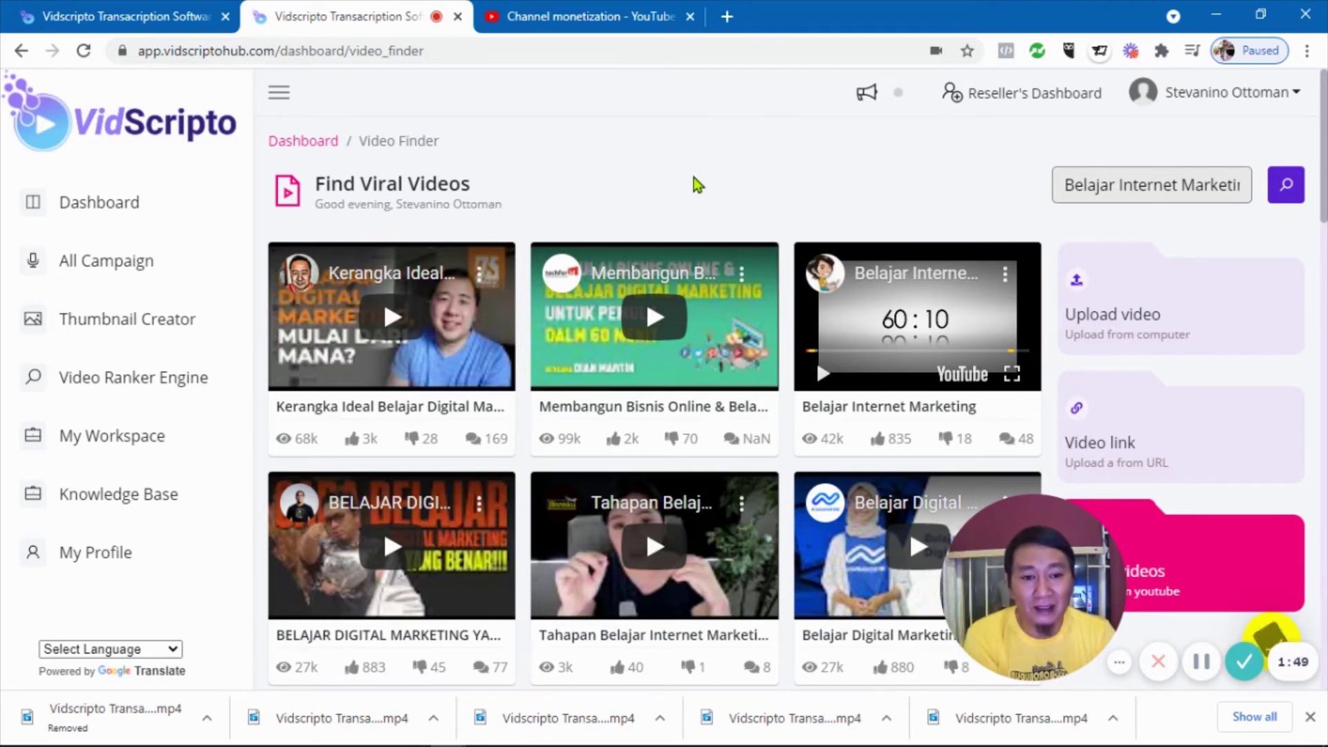
- Play the "Belajar Digital Marketing untuk P..." video from the results and choose it for transcription
scroll(731, 383, "down", 3)
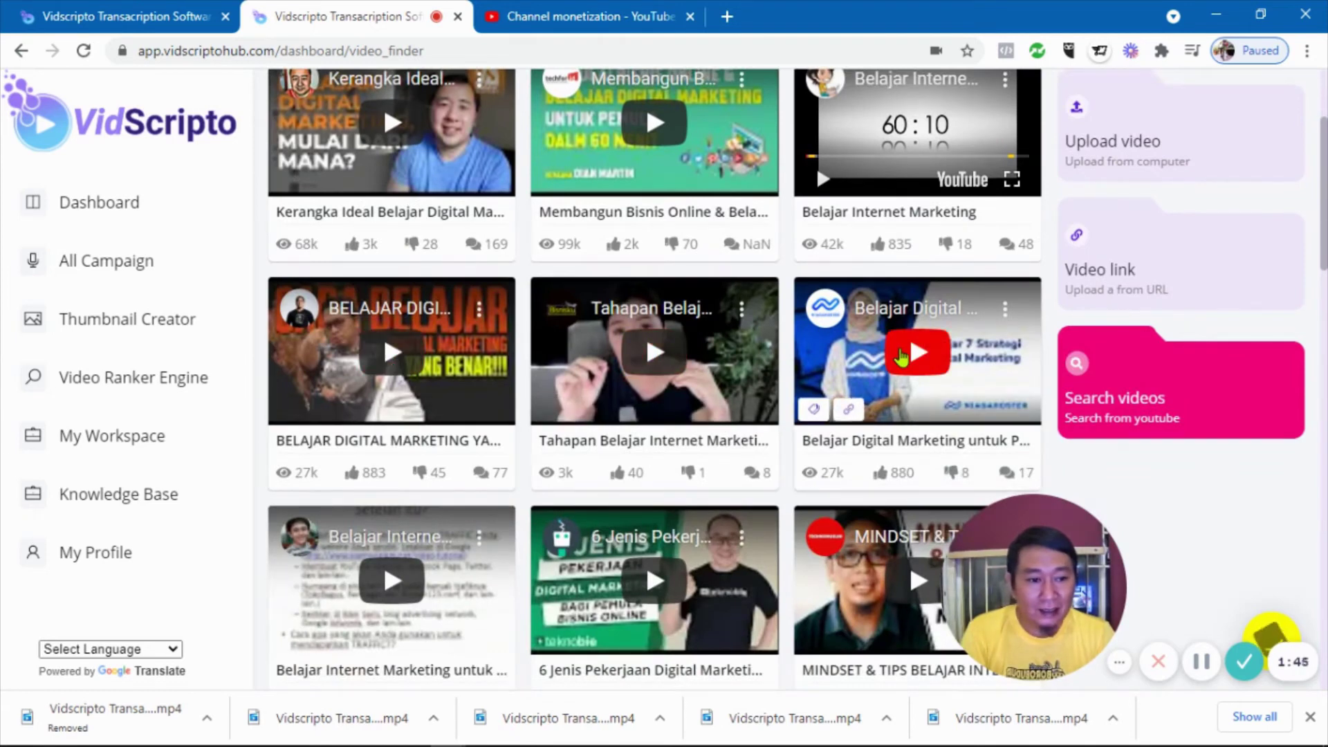
left_click(874, 353)
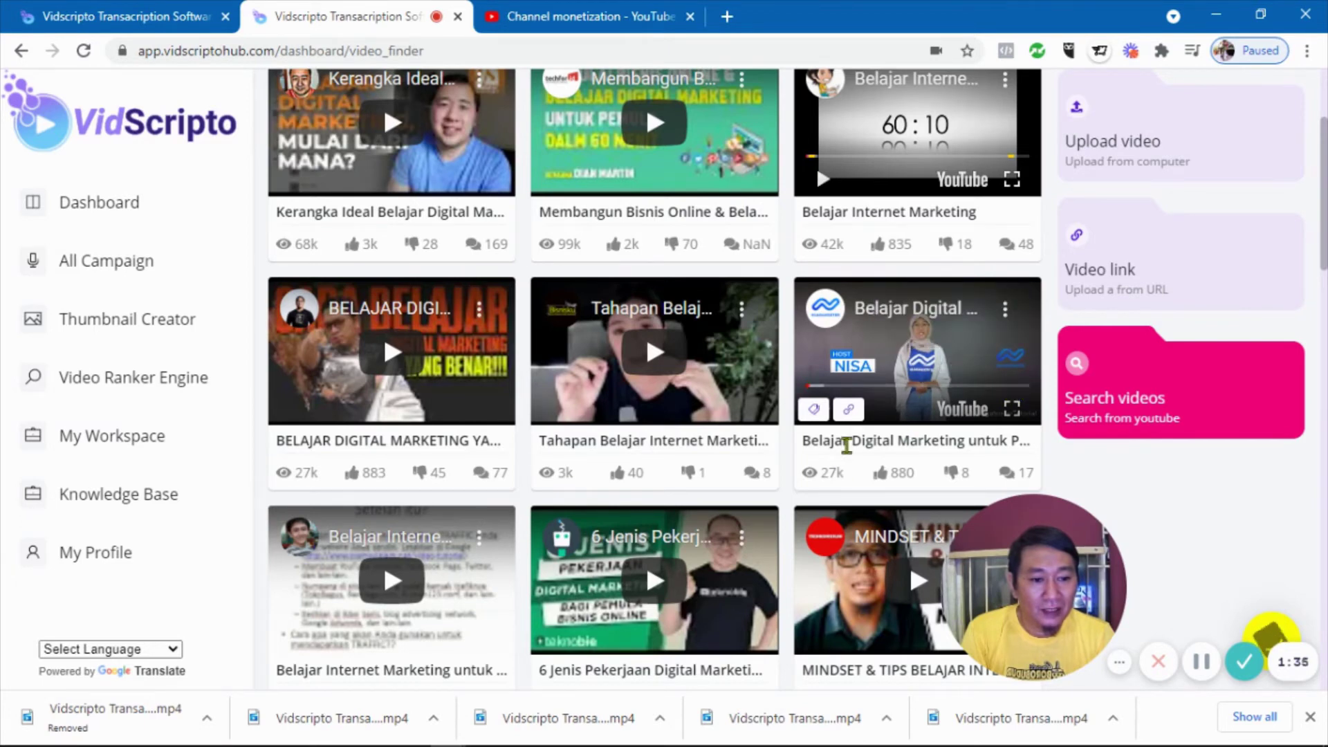
left_click(814, 412)
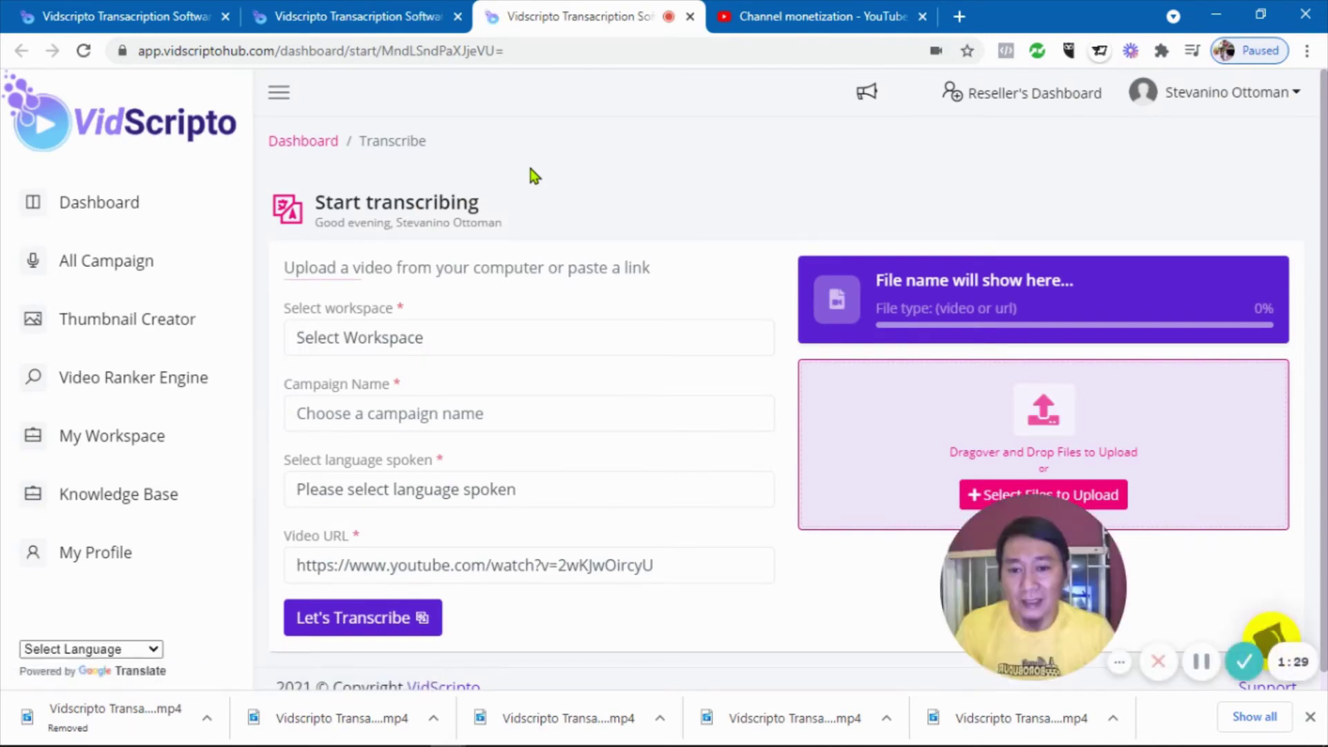
- Check the chosen video's title in the video finder and return to the transcription form
left_click(379, 17)
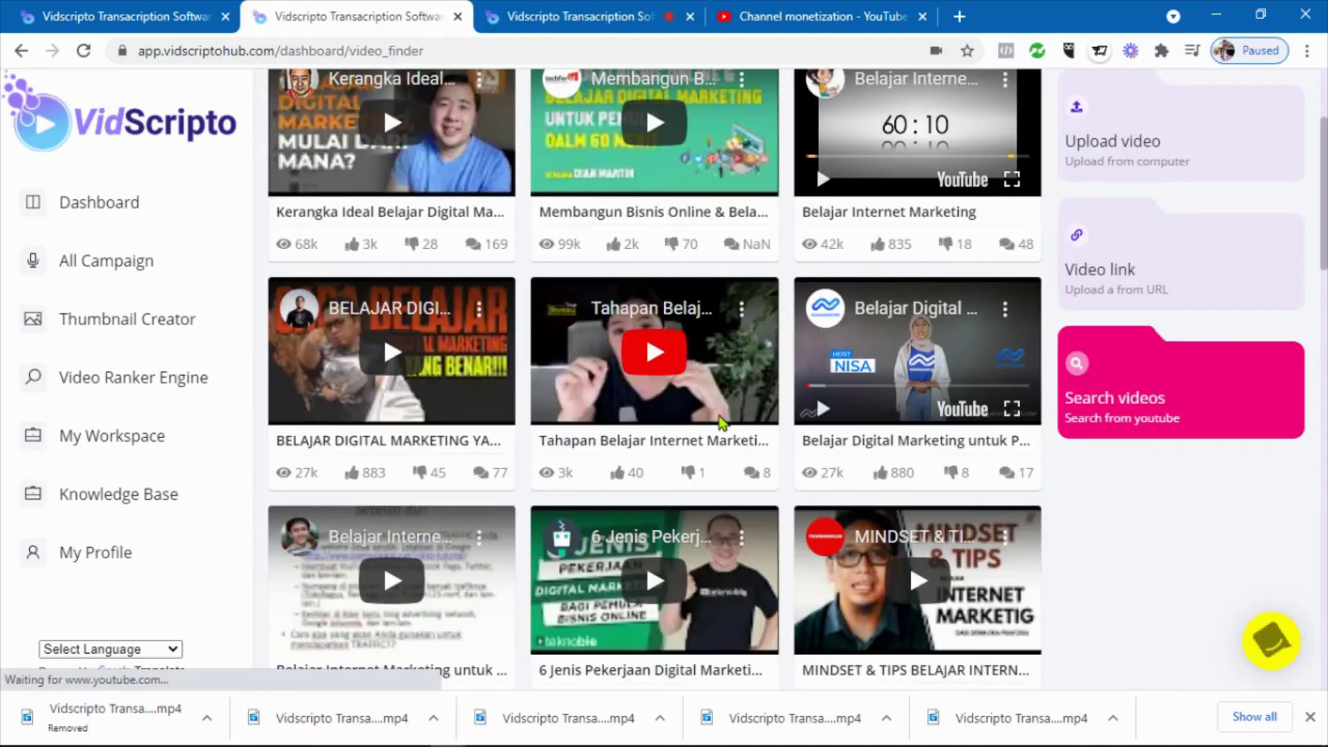
left_click_drag(803, 441, 947, 442)
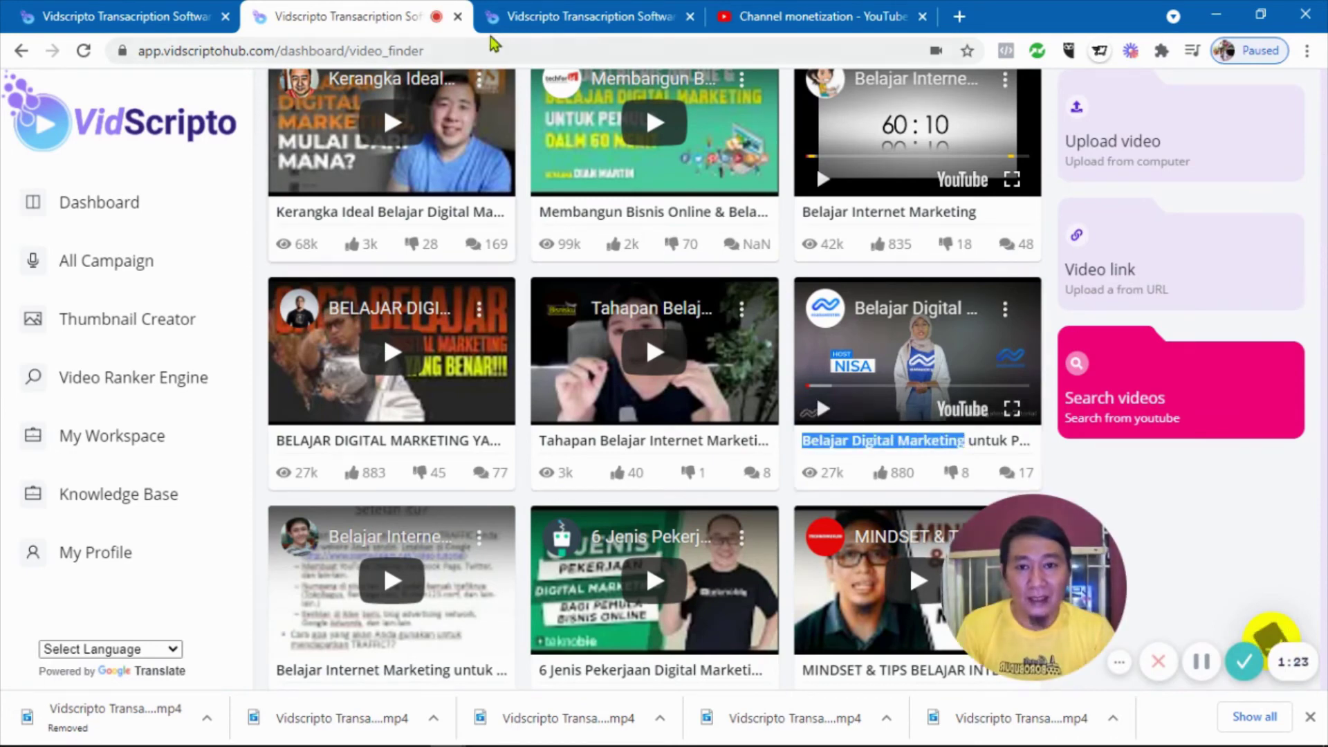
left_click(529, 19)
- Assign the transcription to the SuperBrokerPro workspace and name the campaign "Learn Internet Marketing For Beginners"
left_click(397, 339)
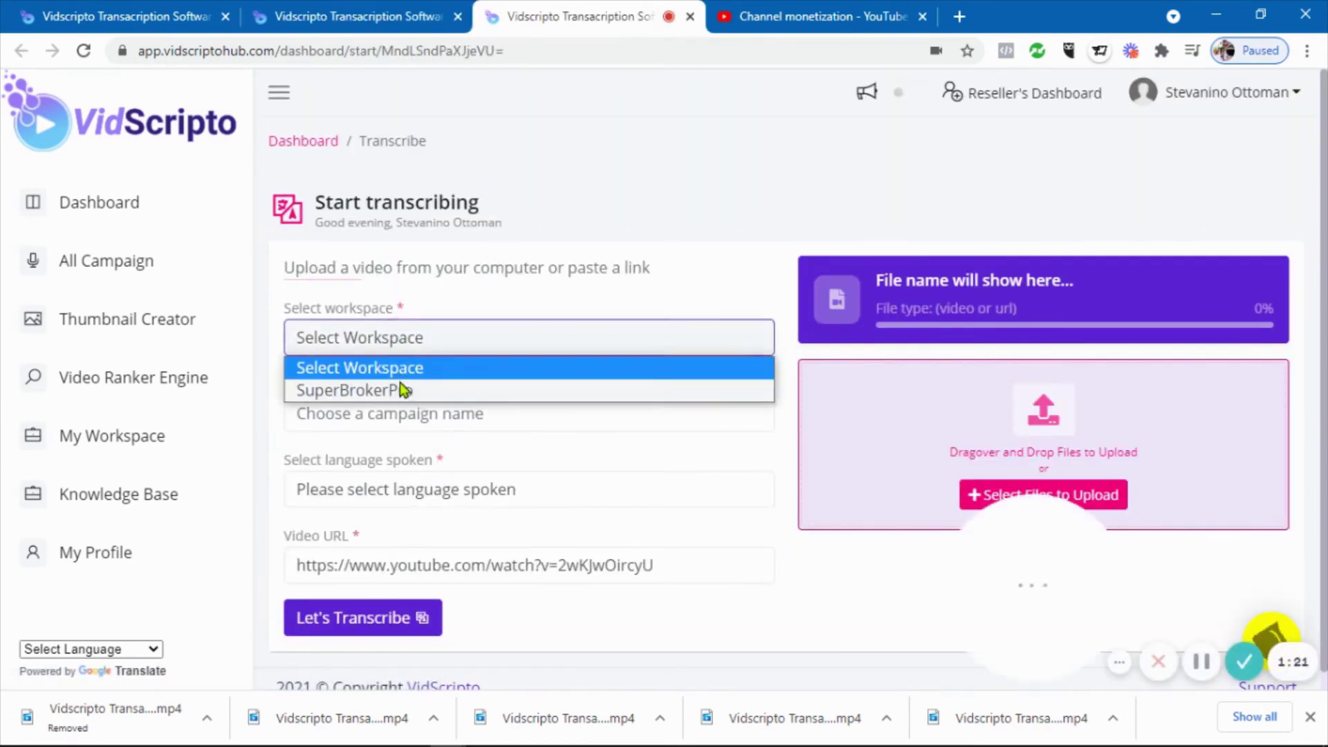
left_click(400, 388)
left_click(387, 413)
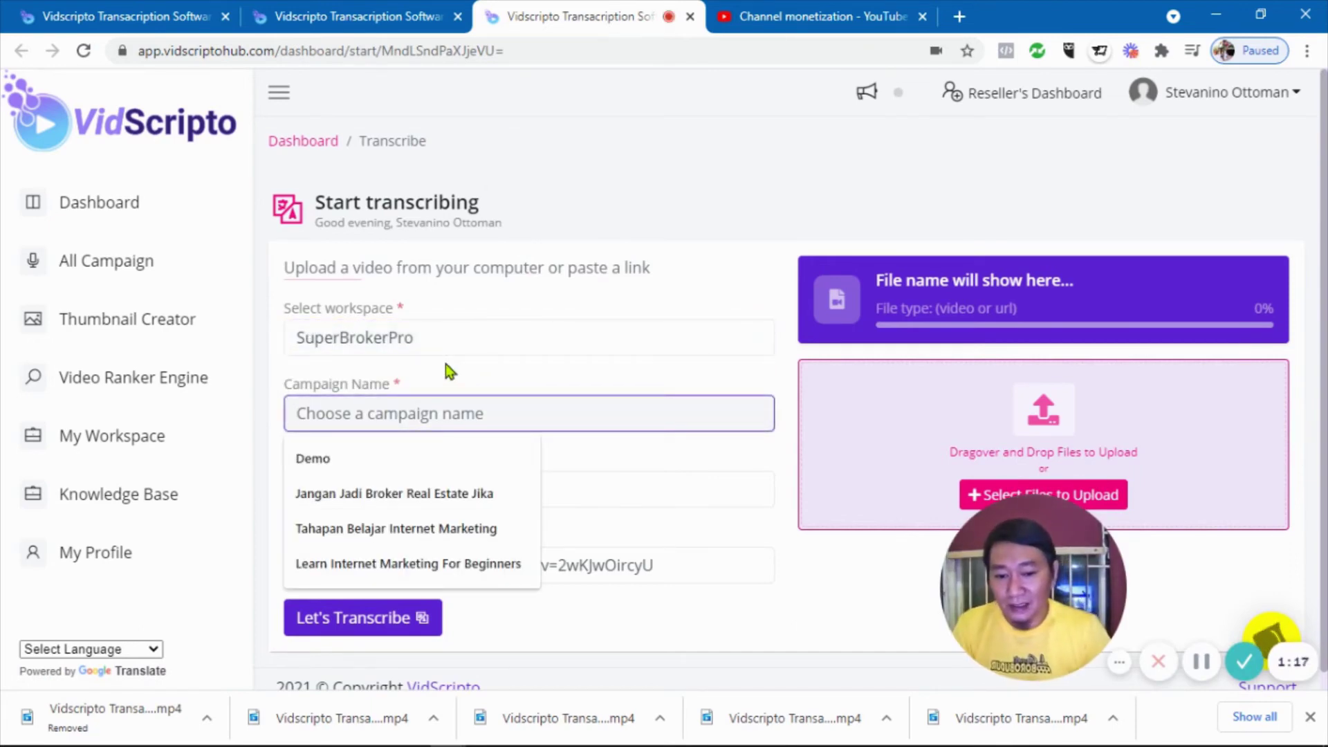
left_click(481, 560)
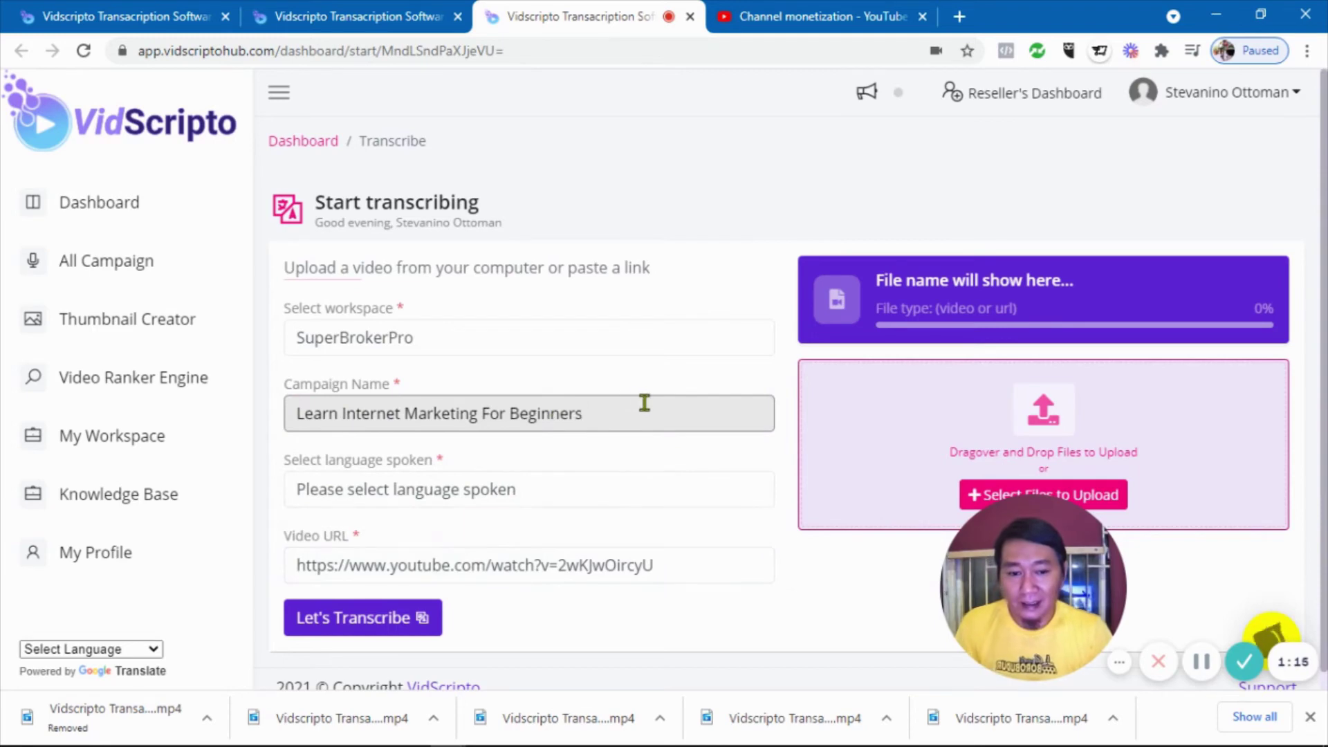
left_click(609, 375)
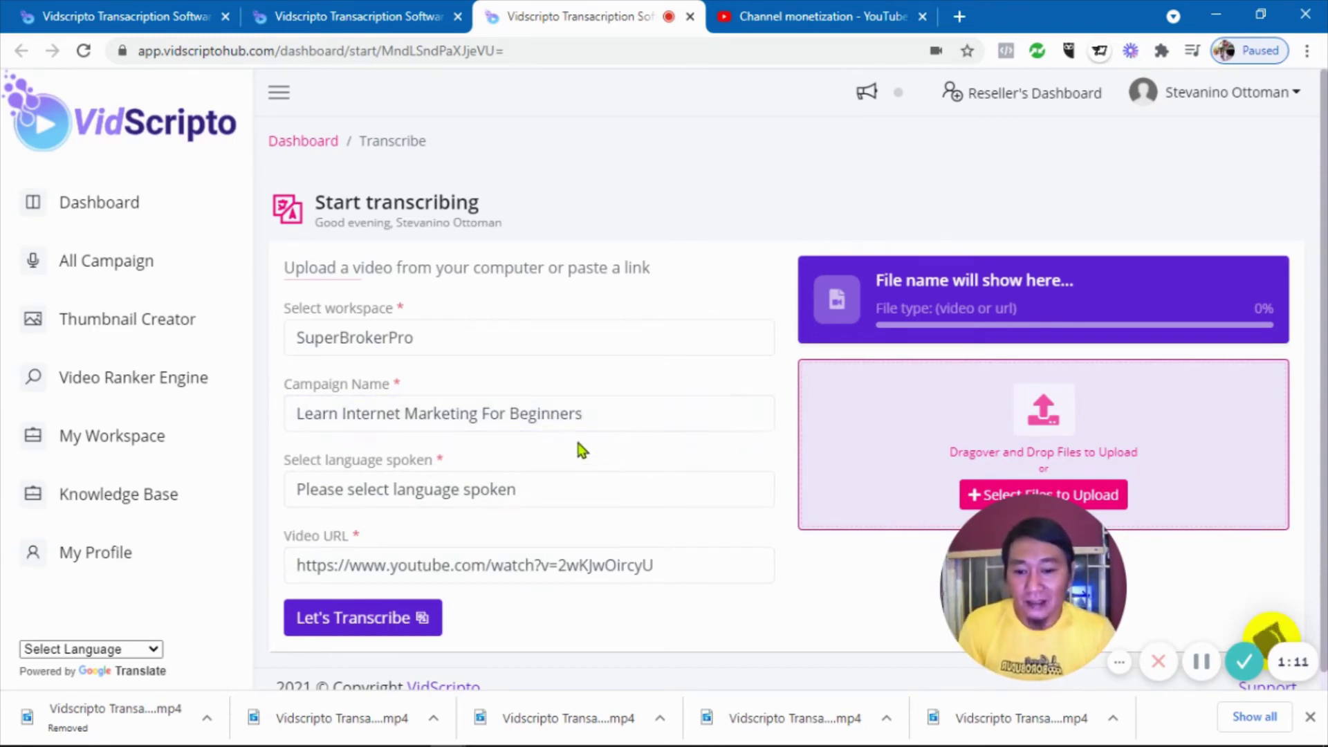
- Set the spoken language to Indonesian and start transcribing the video
left_click(471, 492)
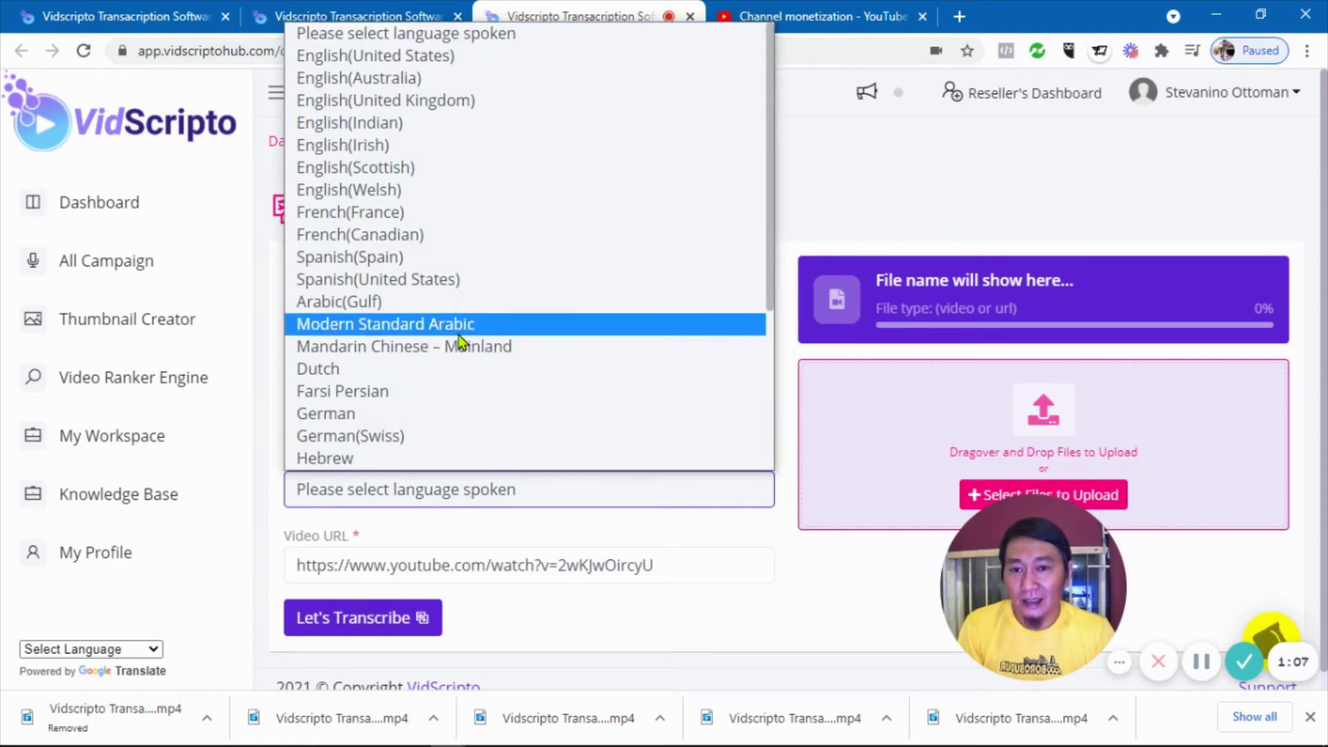
scroll(459, 341, "down", 3)
left_click(439, 260)
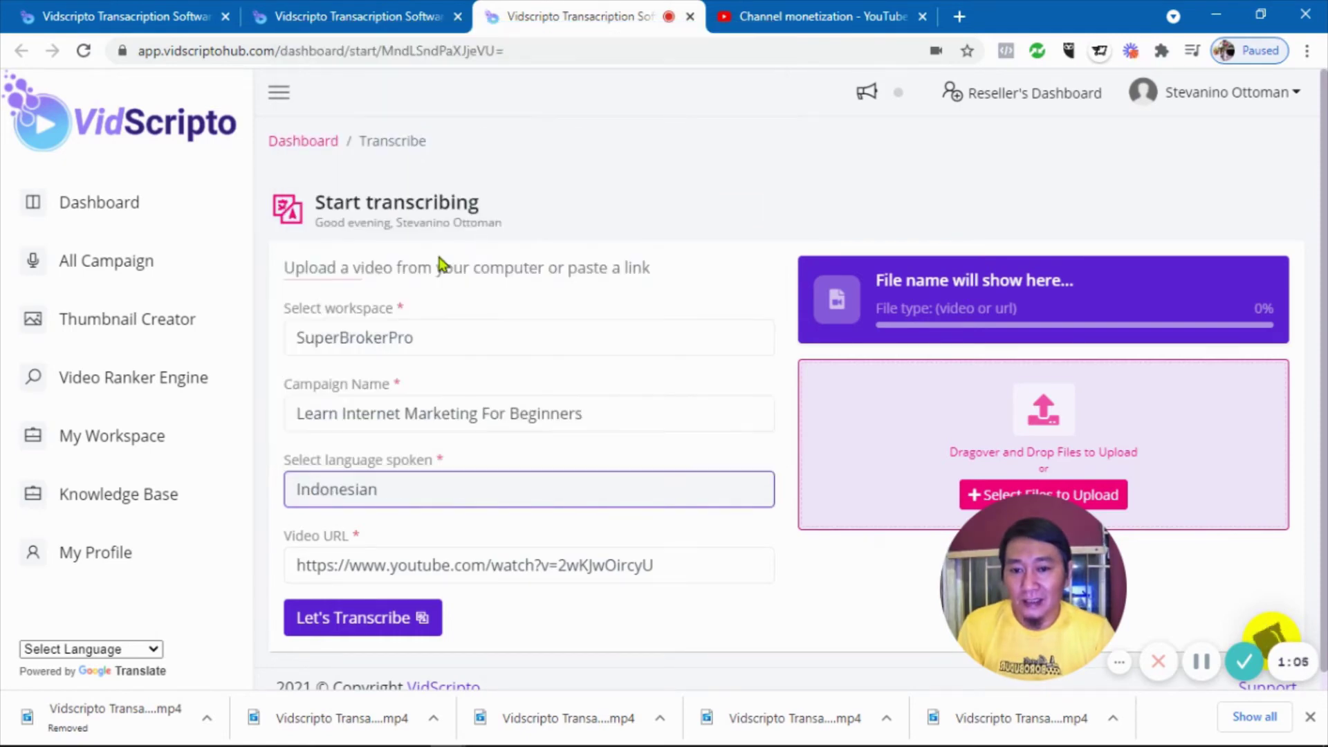
scroll(504, 439, "down", 1)
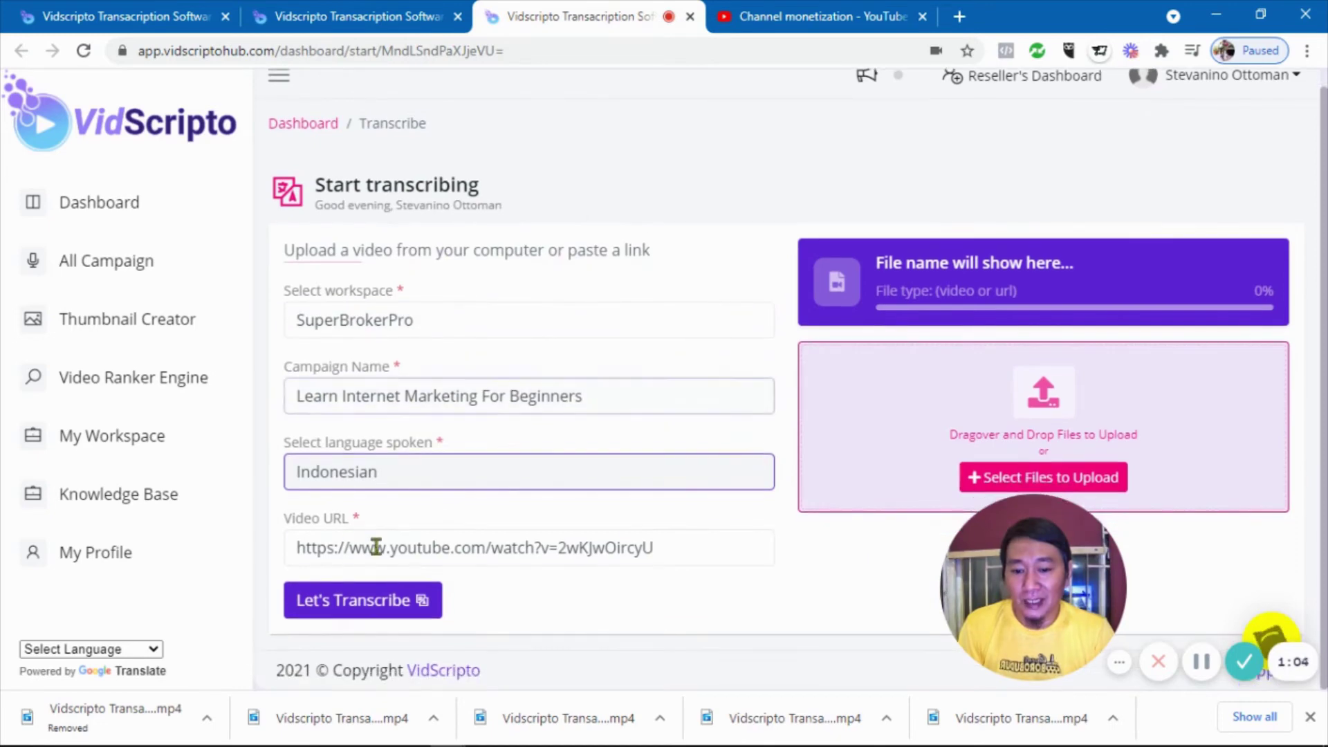
left_click(352, 609)
left_click(475, 401)
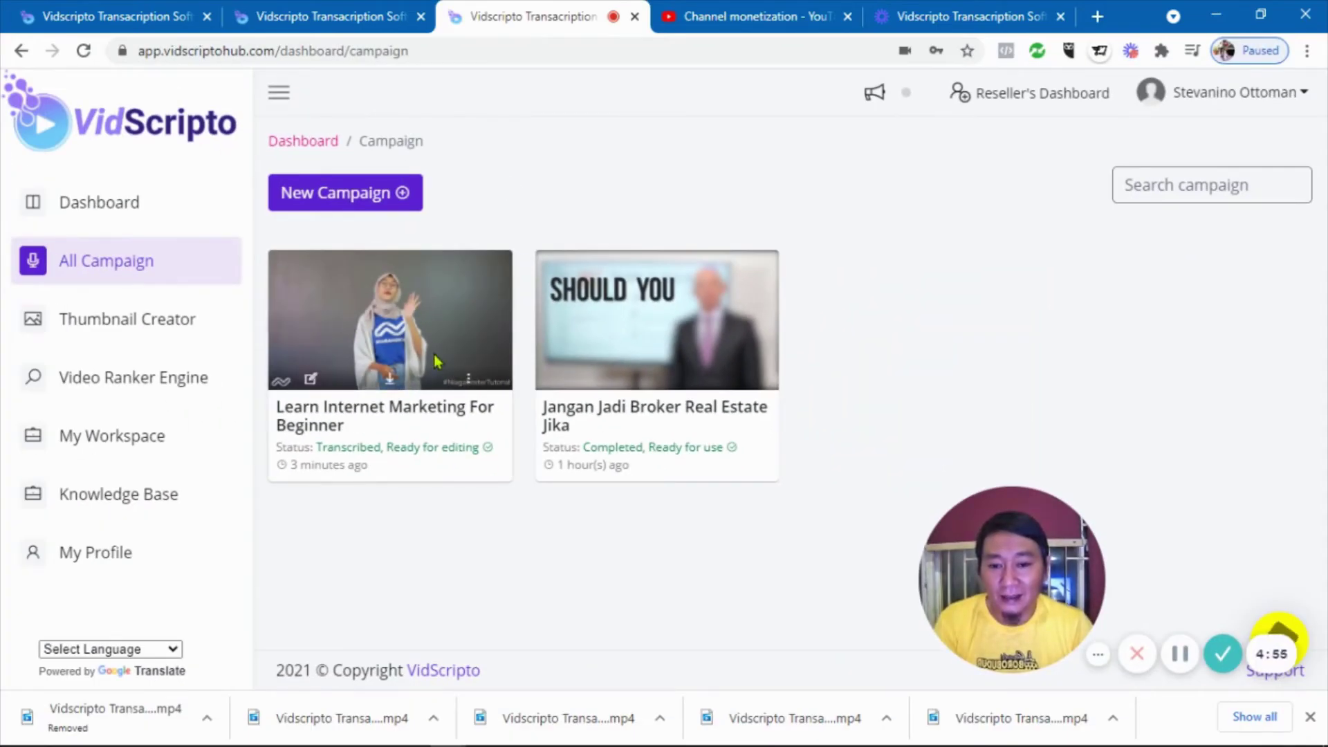
- Open the "Learn Internet Marketing For Beginner" campaign for subtitle editing and play the first seconds of its video
left_click(315, 380)
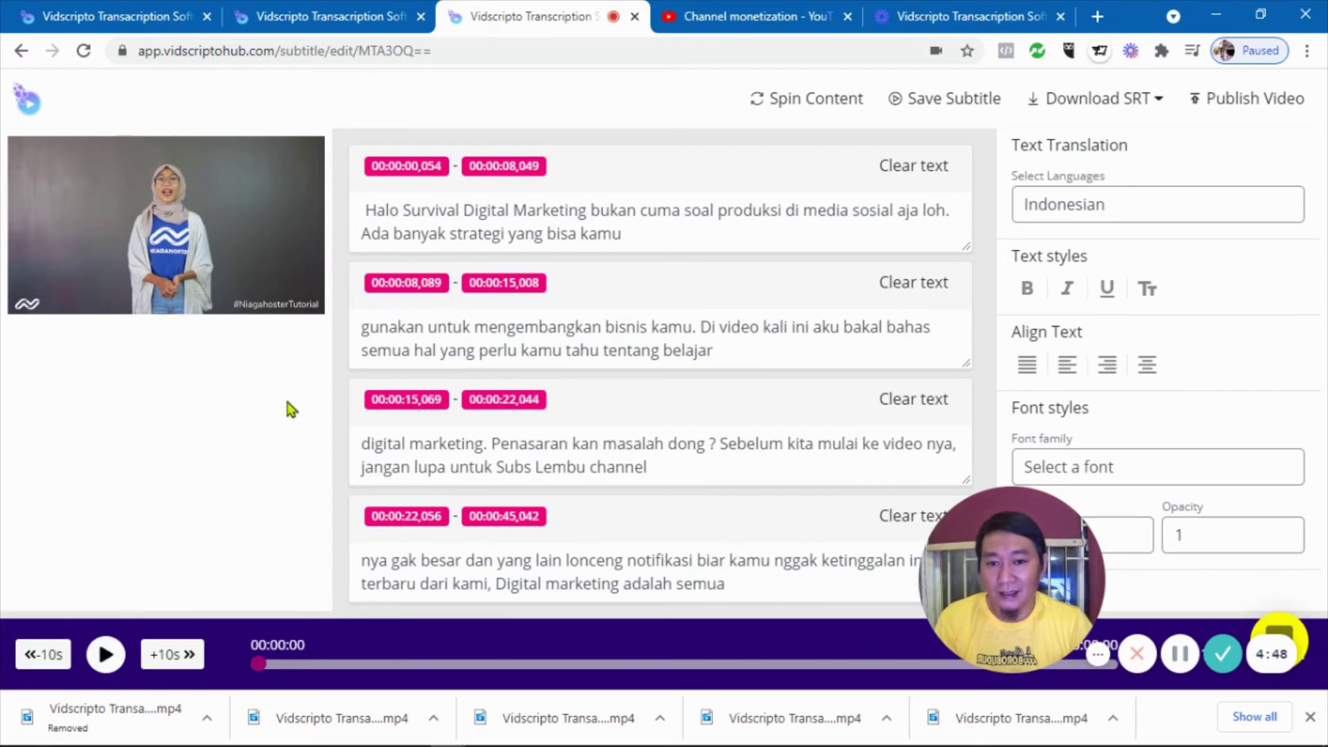
left_click(394, 235)
left_click(105, 654)
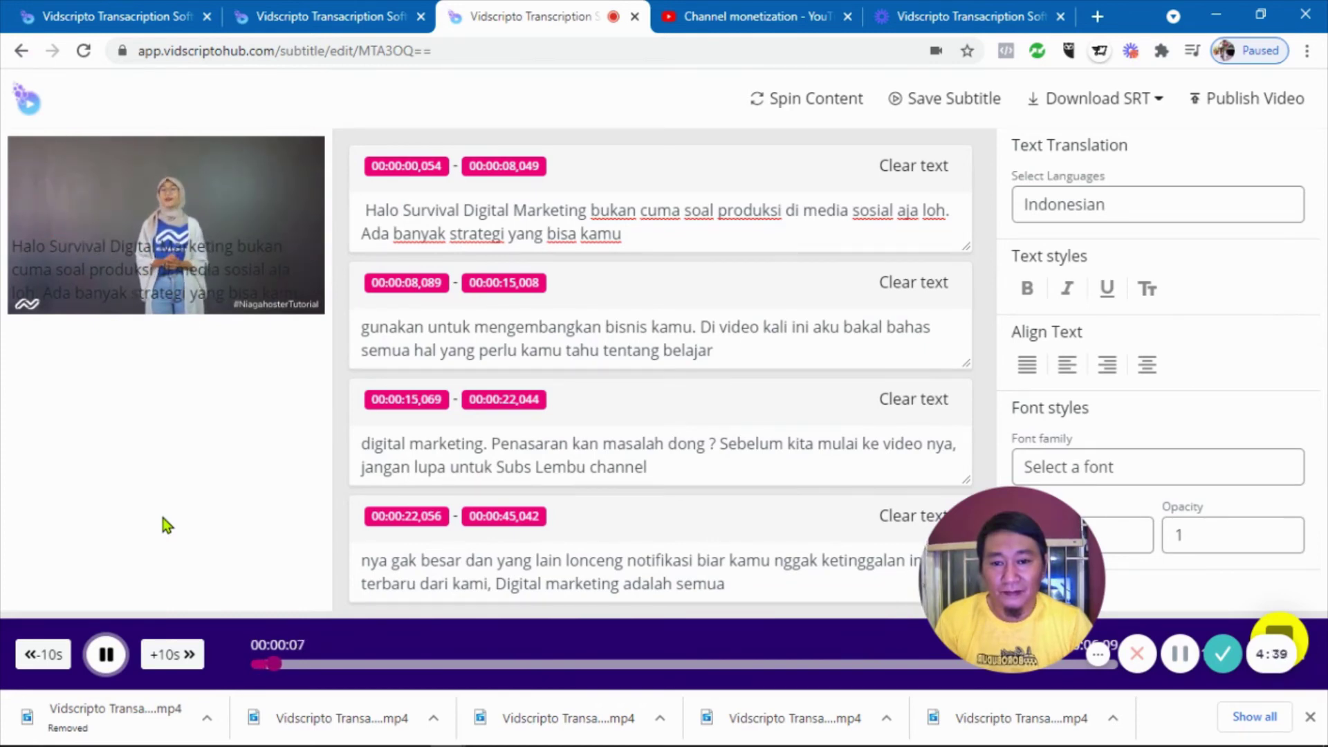
left_click(143, 283)
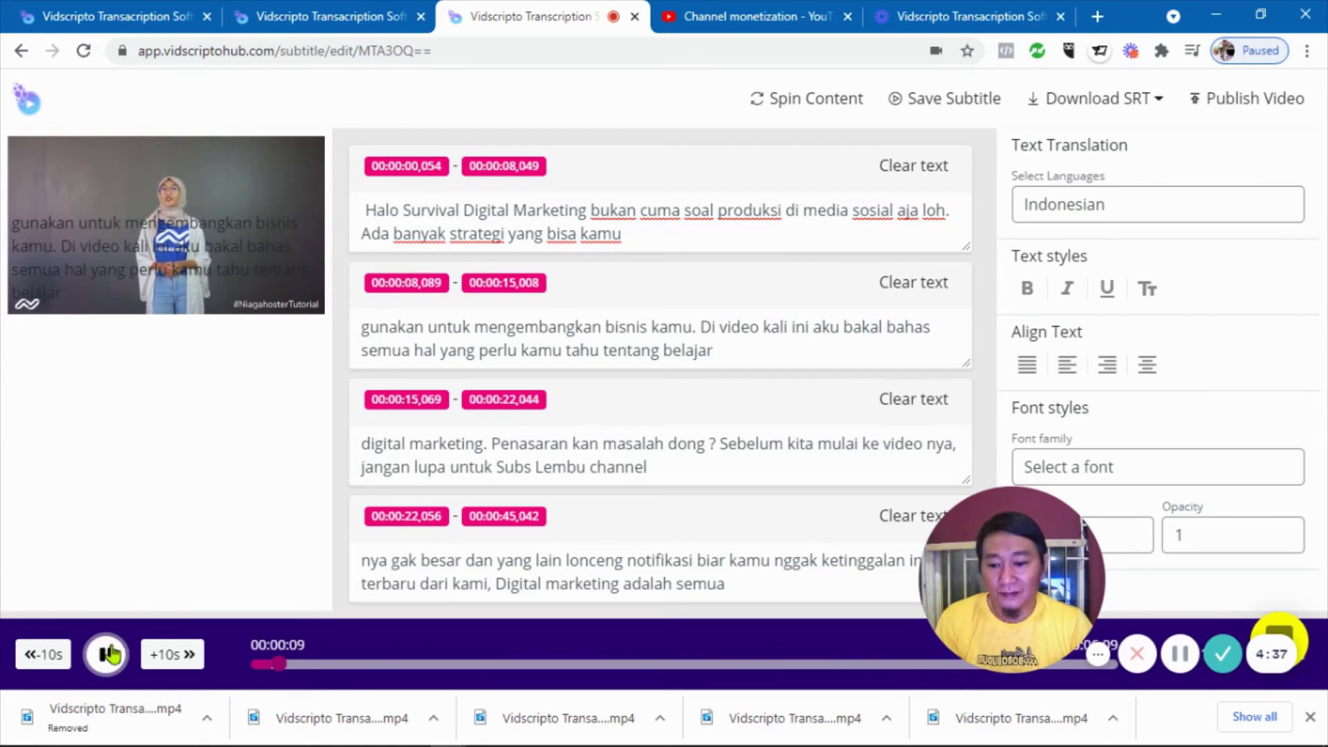
- Delete the leading space in the first subtitle, and make the subtitle text bold and centered
left_click(452, 211)
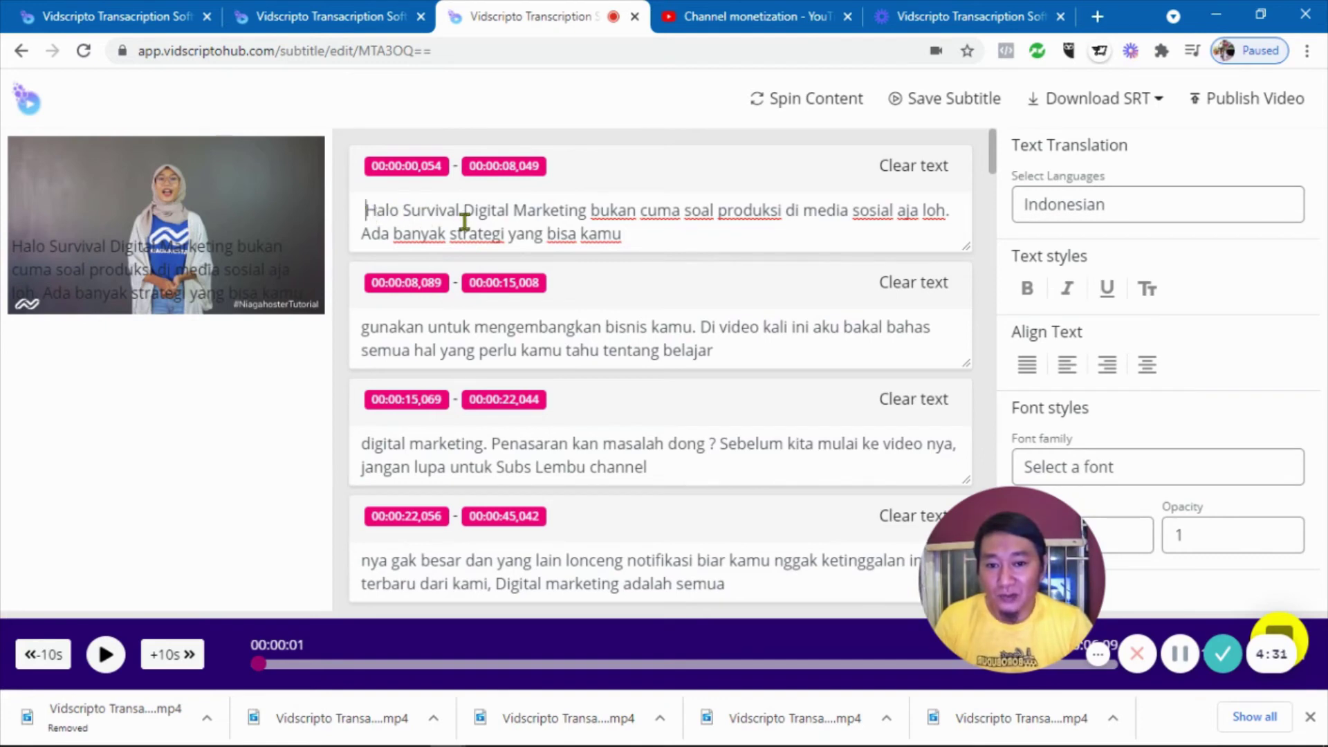
key("Delete")
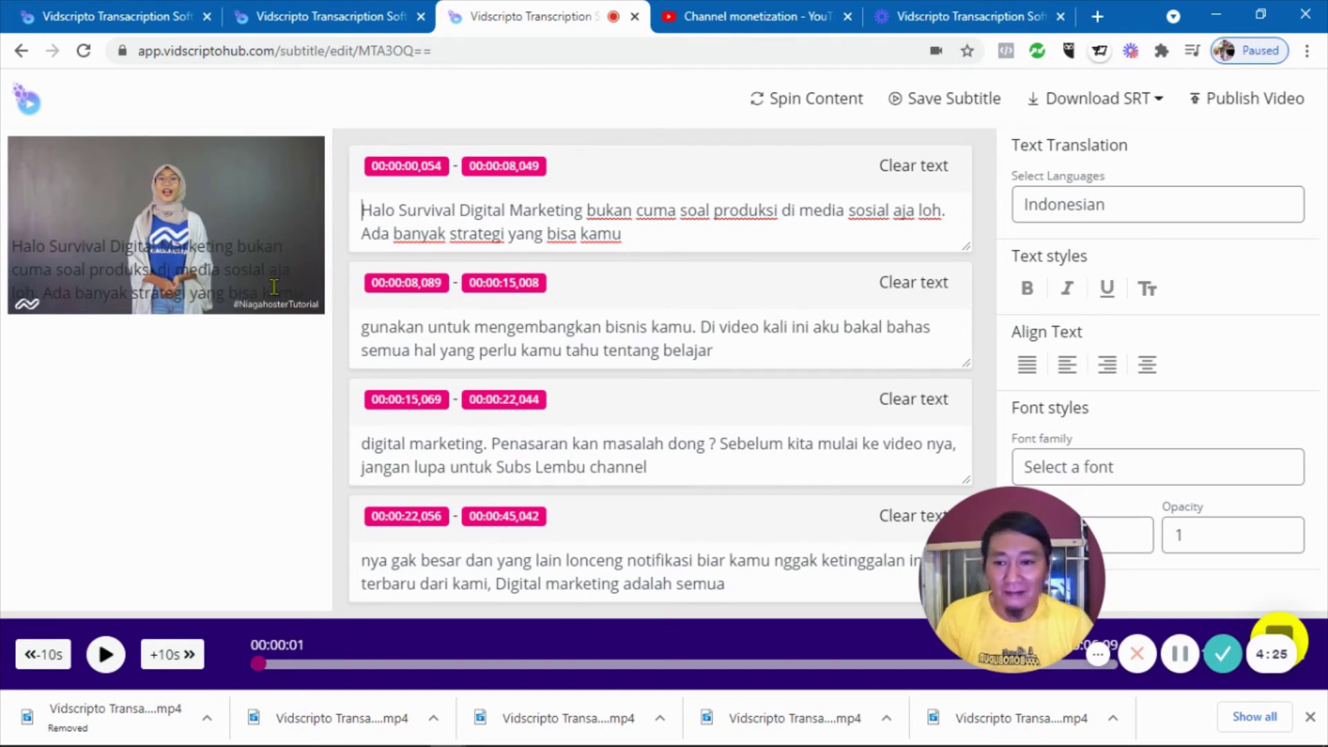
left_click(1030, 292)
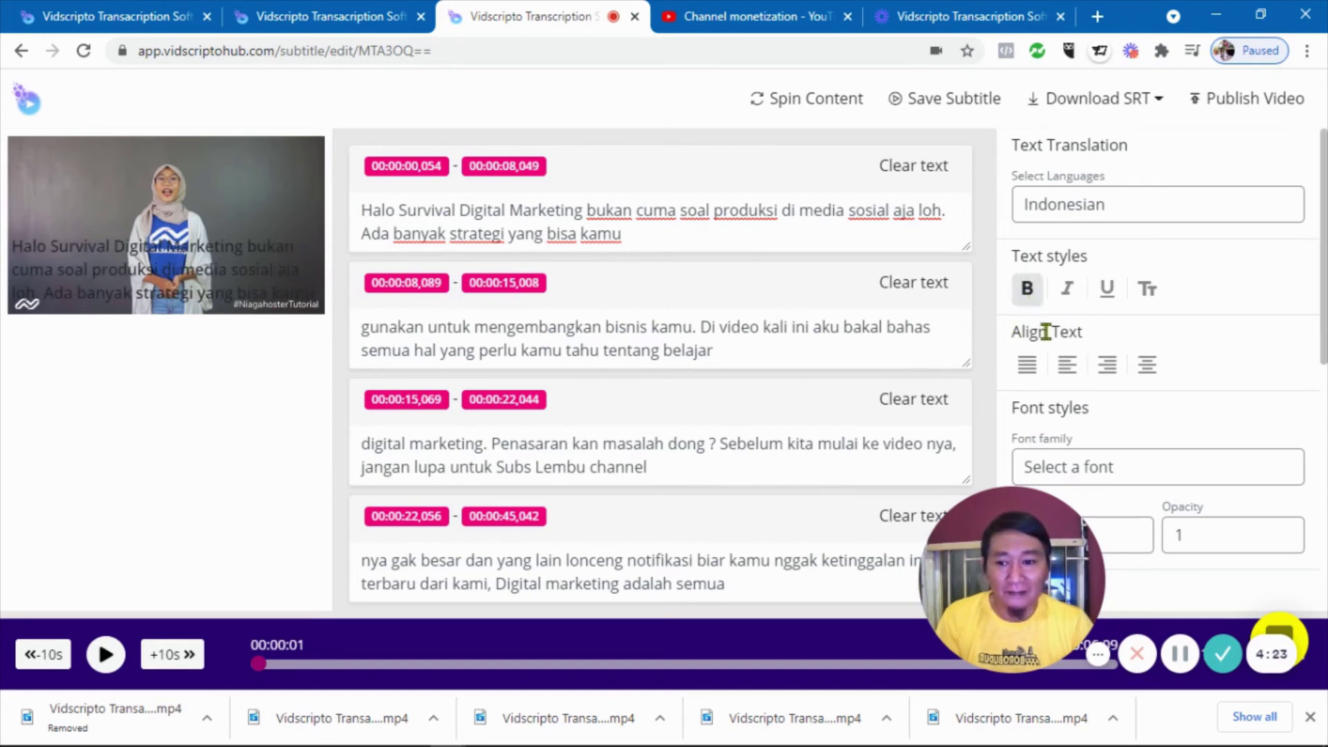
left_click(1147, 365)
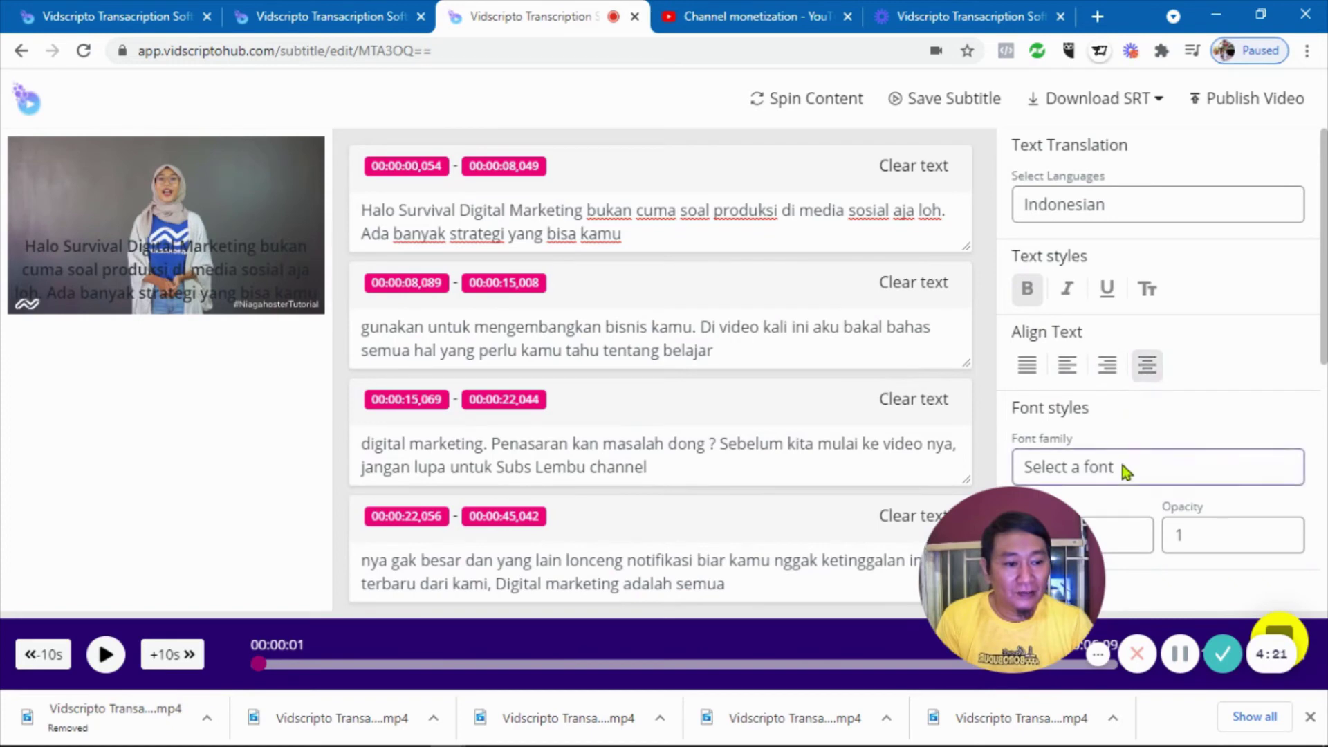
- Translate the subtitles into English
left_click(1063, 207)
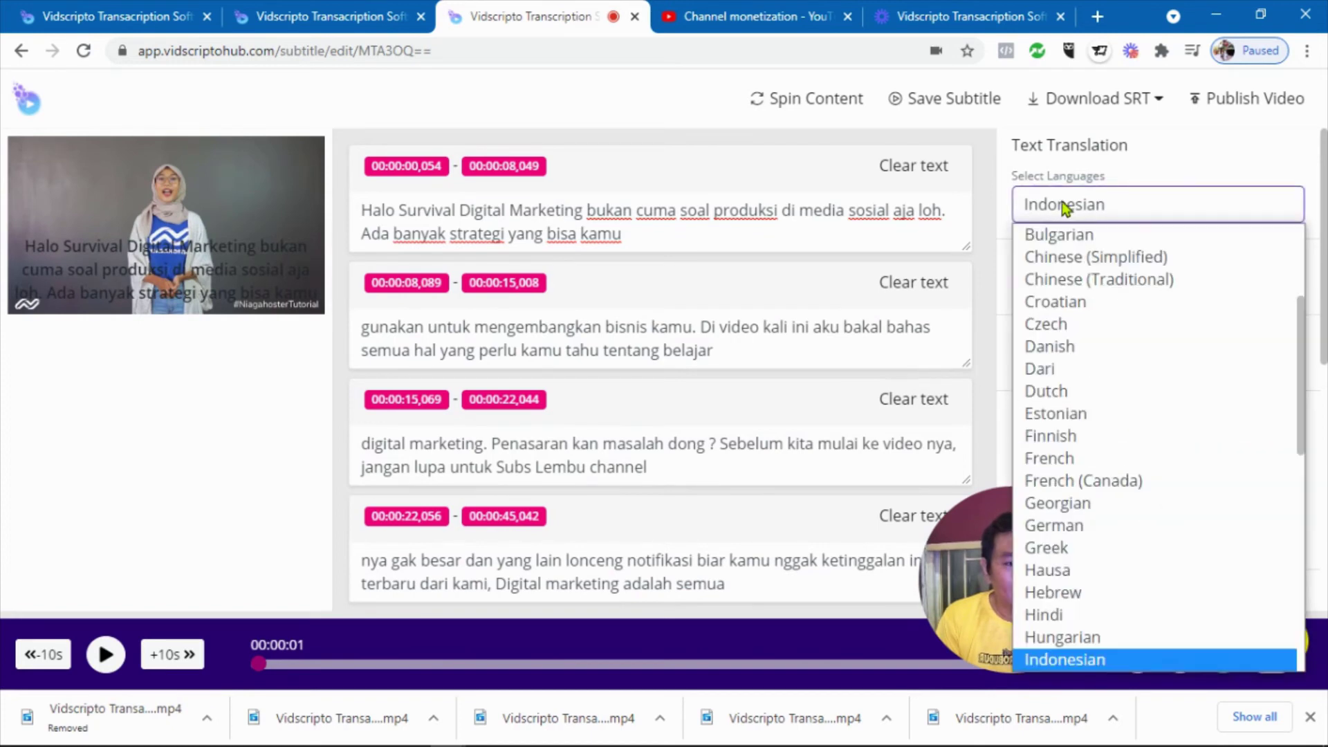
scroll(1079, 258, "up", 1)
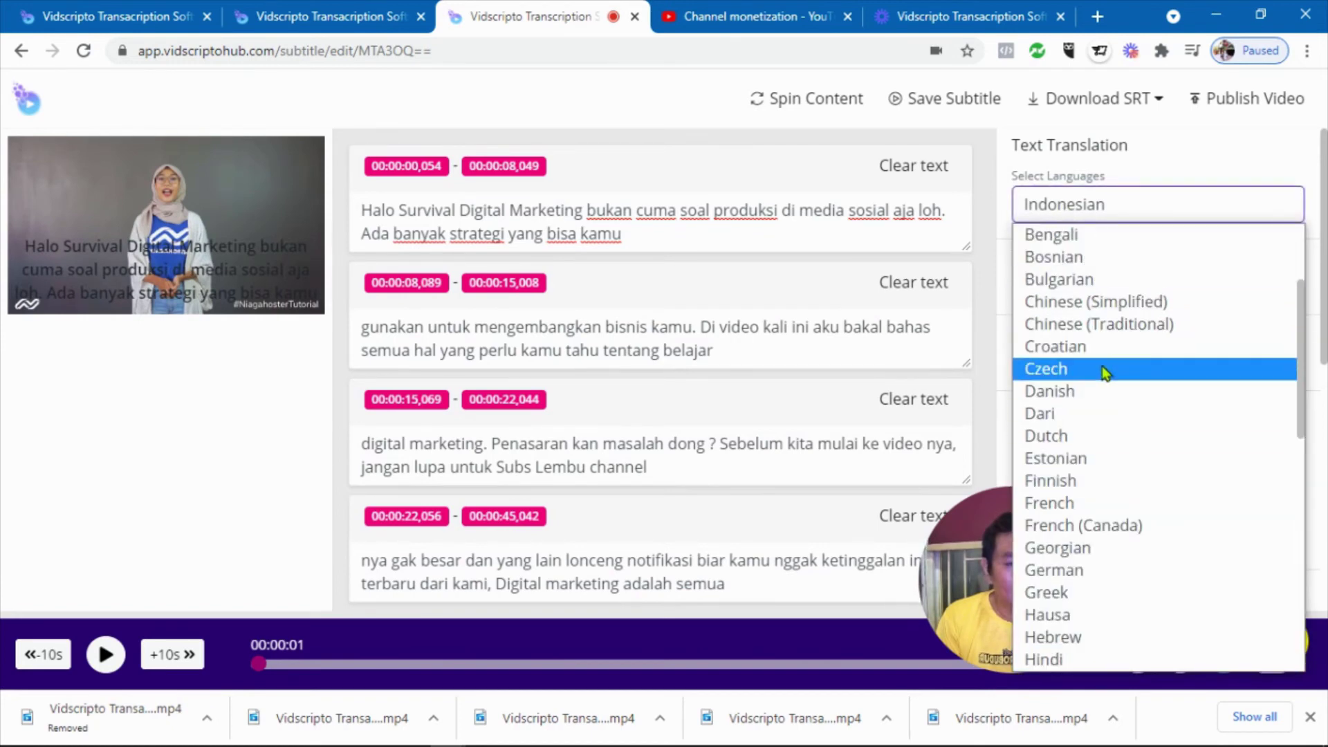
scroll(1100, 356, "up", 3)
left_click(1094, 259)
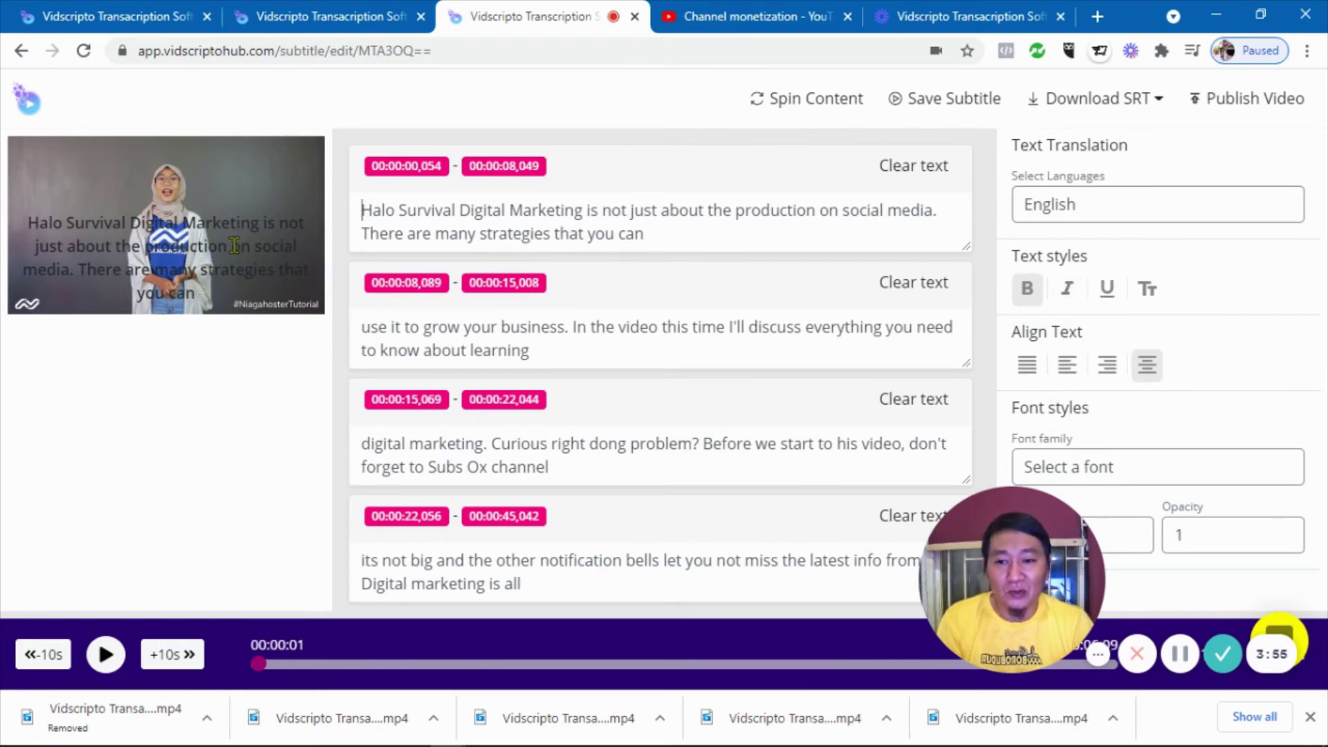
- Turn on voice translation and set its language to English, US
scroll(1114, 346, "down", 7)
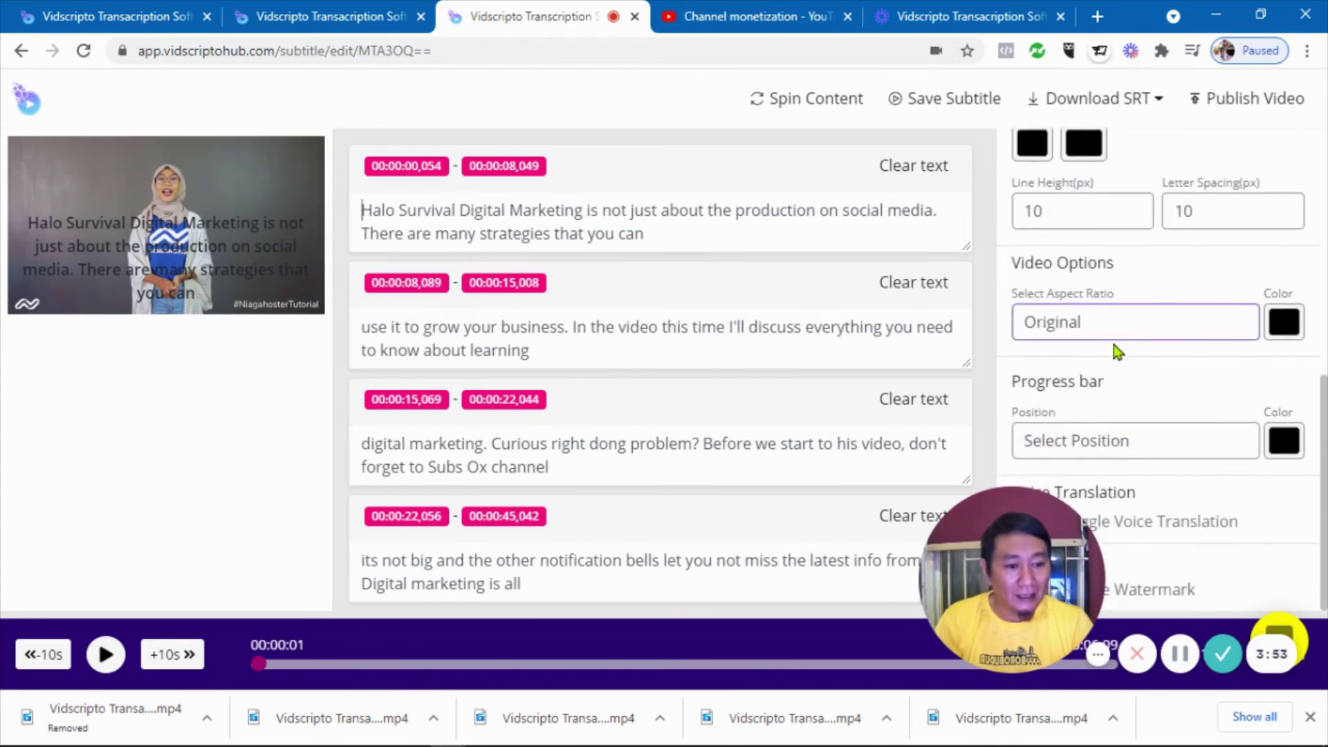
left_click_drag(1014, 549, 908, 557)
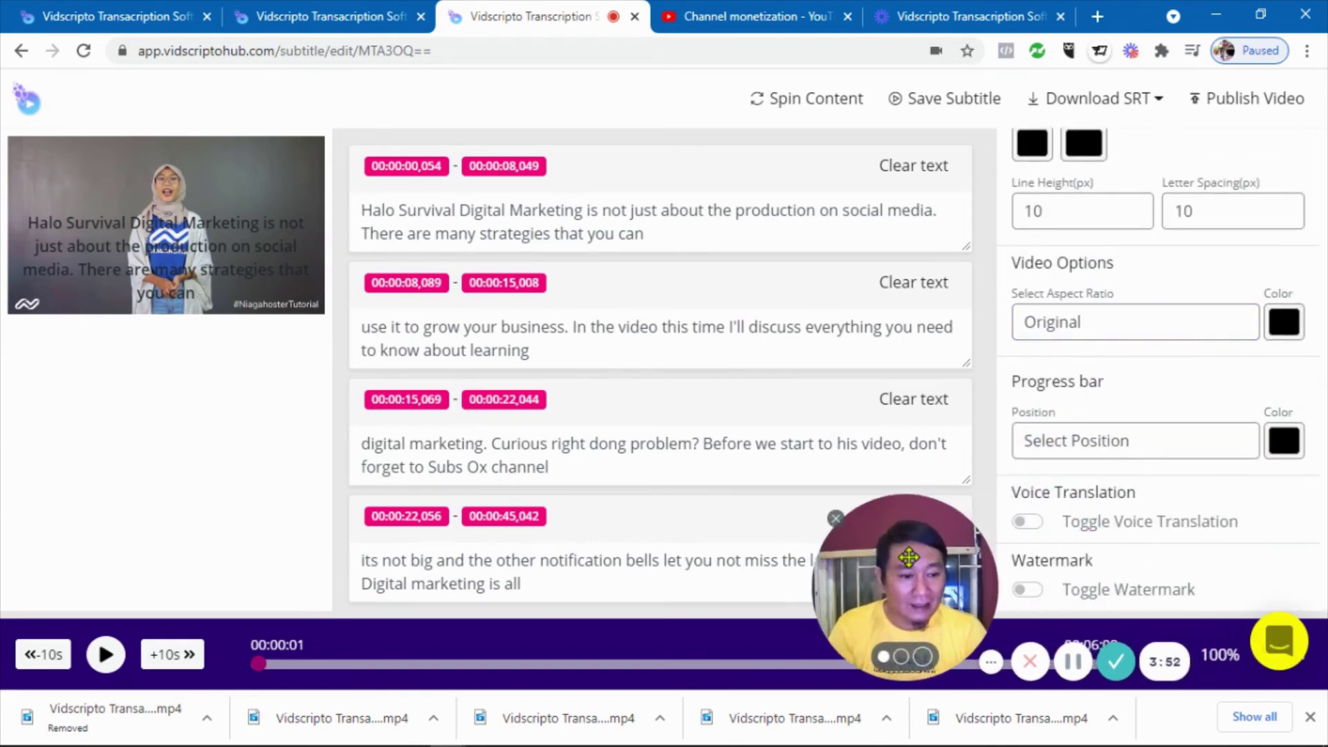
left_click(1027, 522)
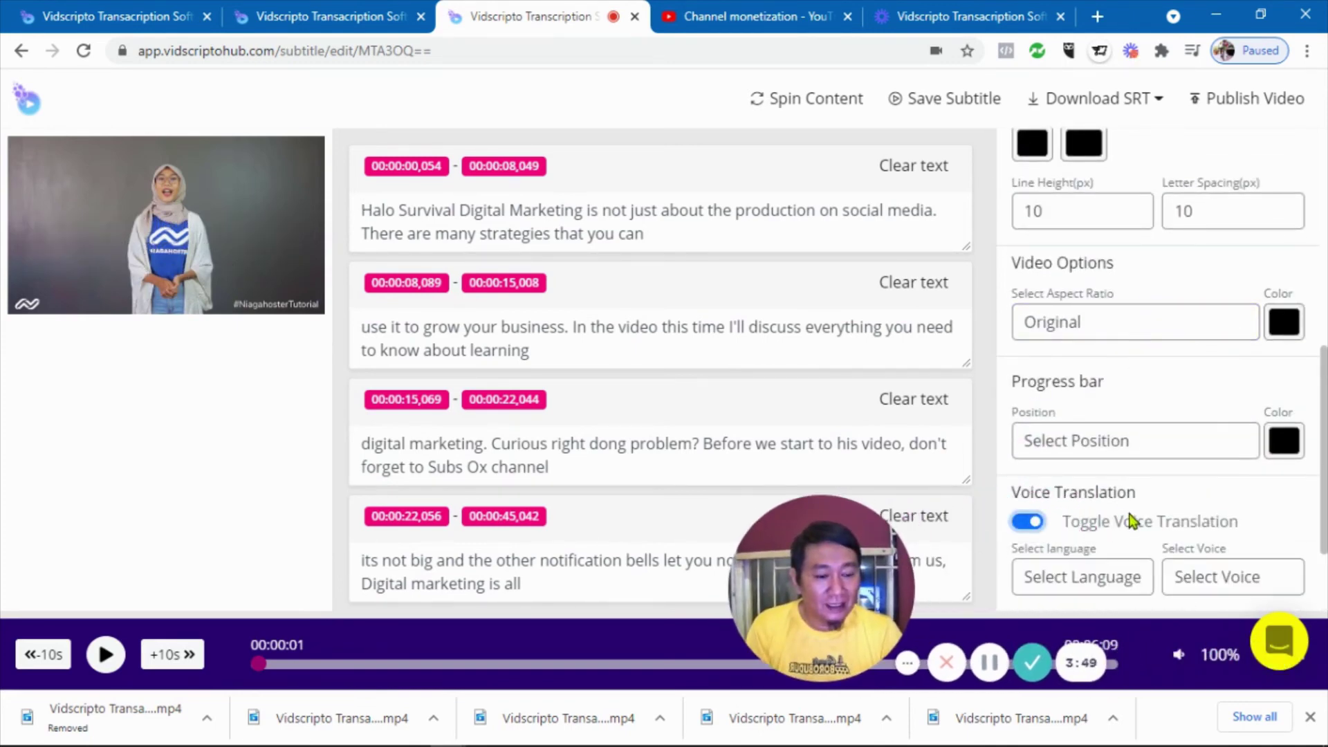
scroll(1128, 522, "down", 1)
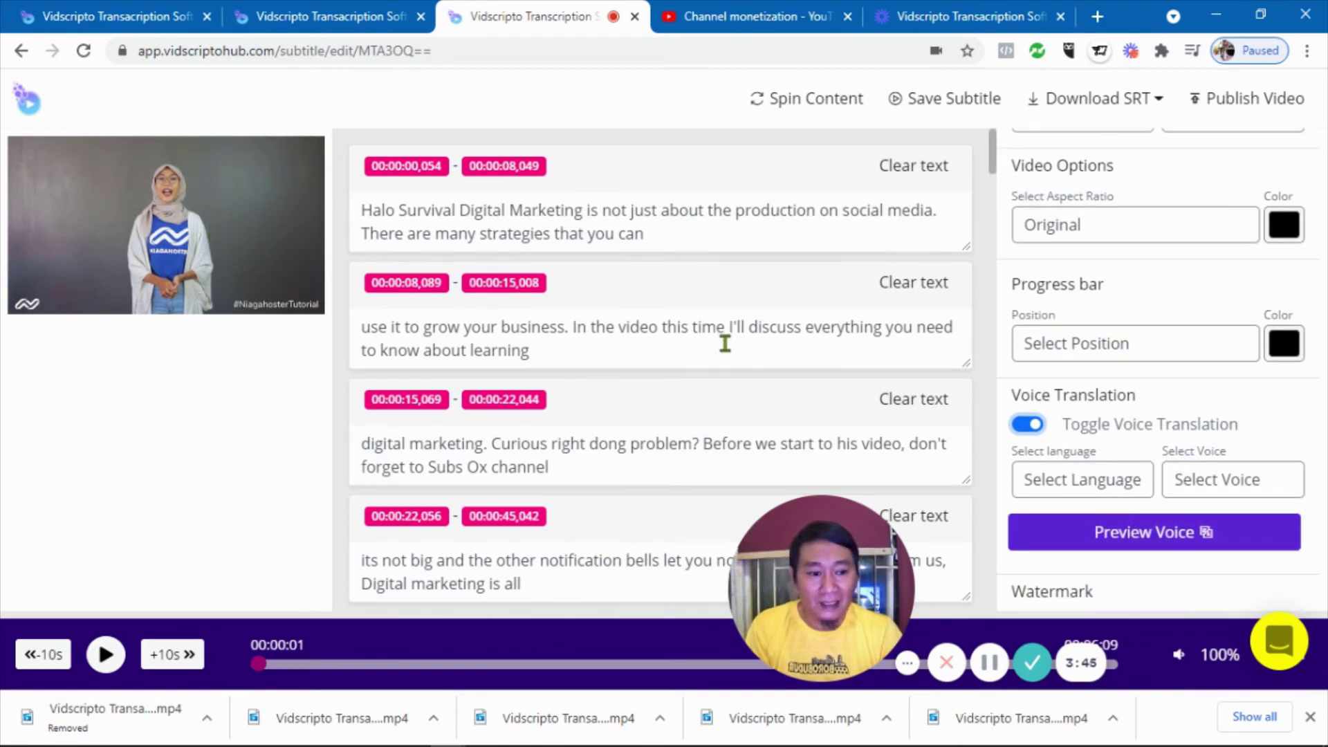
left_click(1076, 482)
scroll(1104, 277, "down", 3)
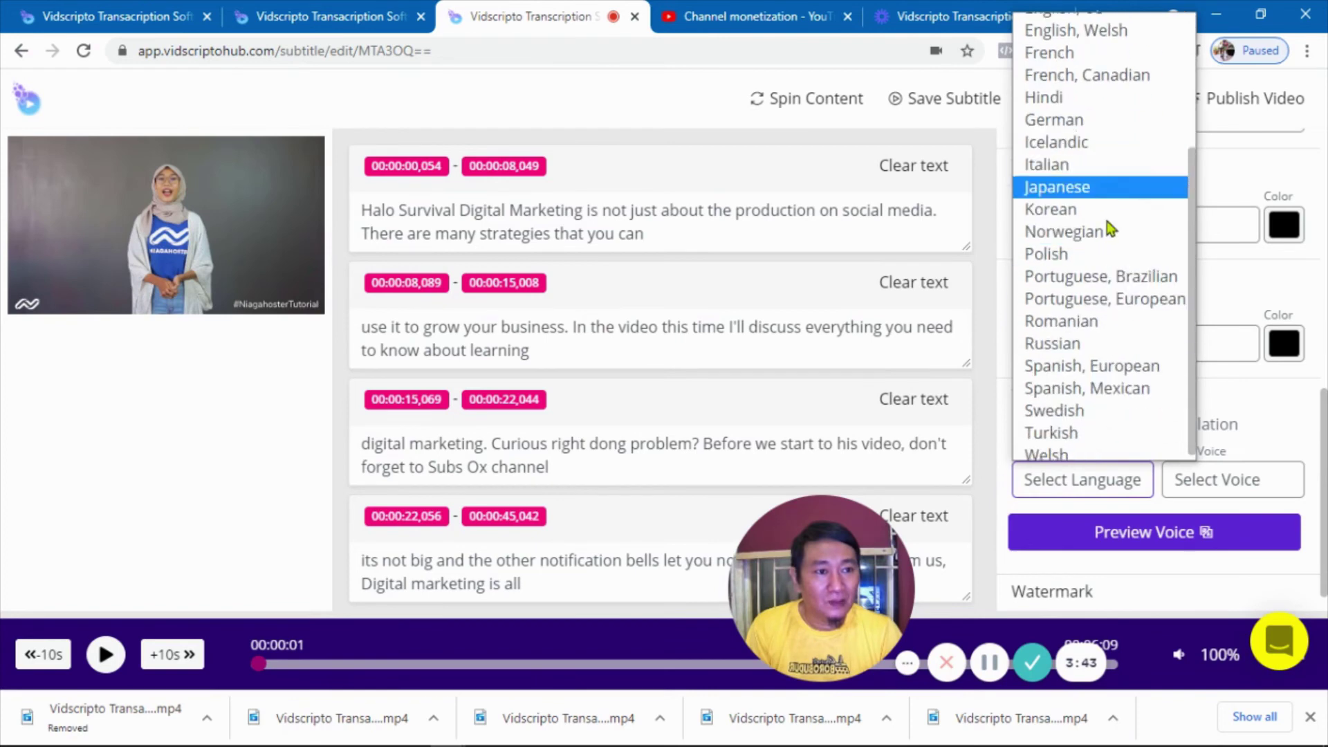
scroll(1106, 222, "up", 3)
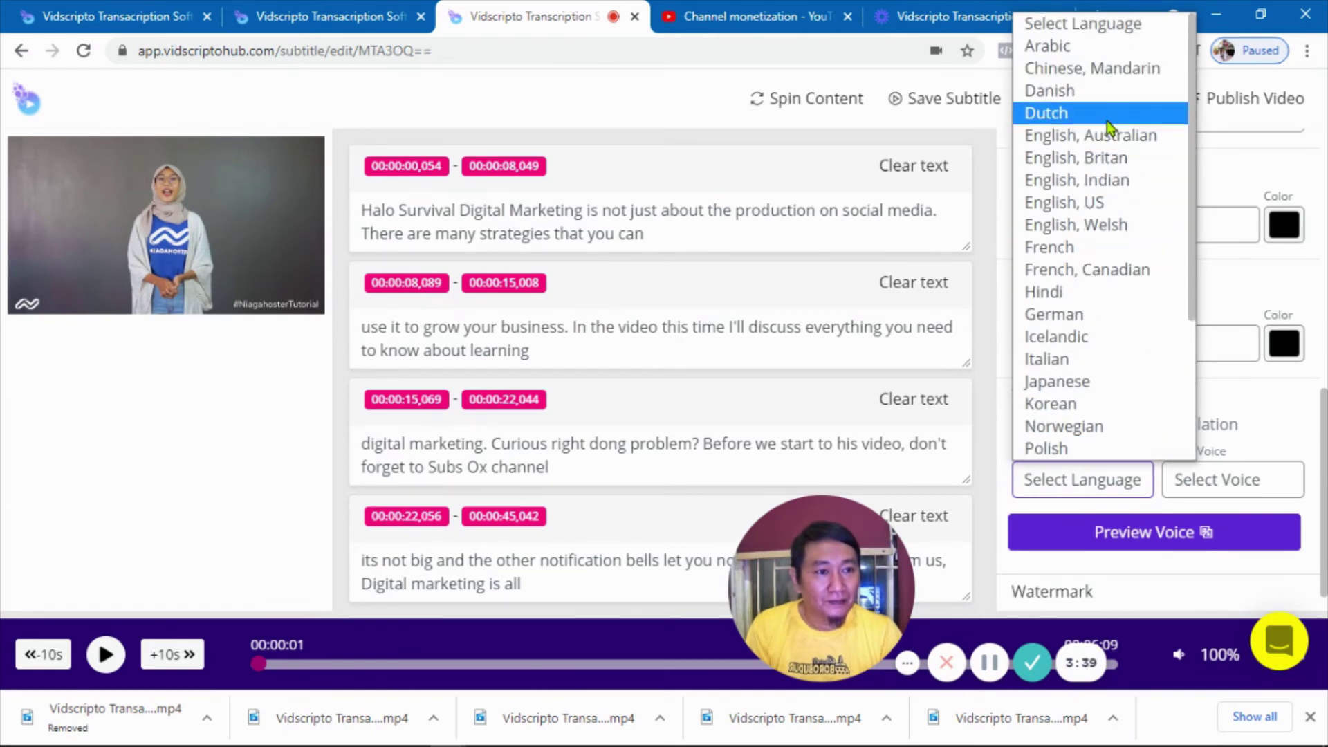
left_click(1110, 202)
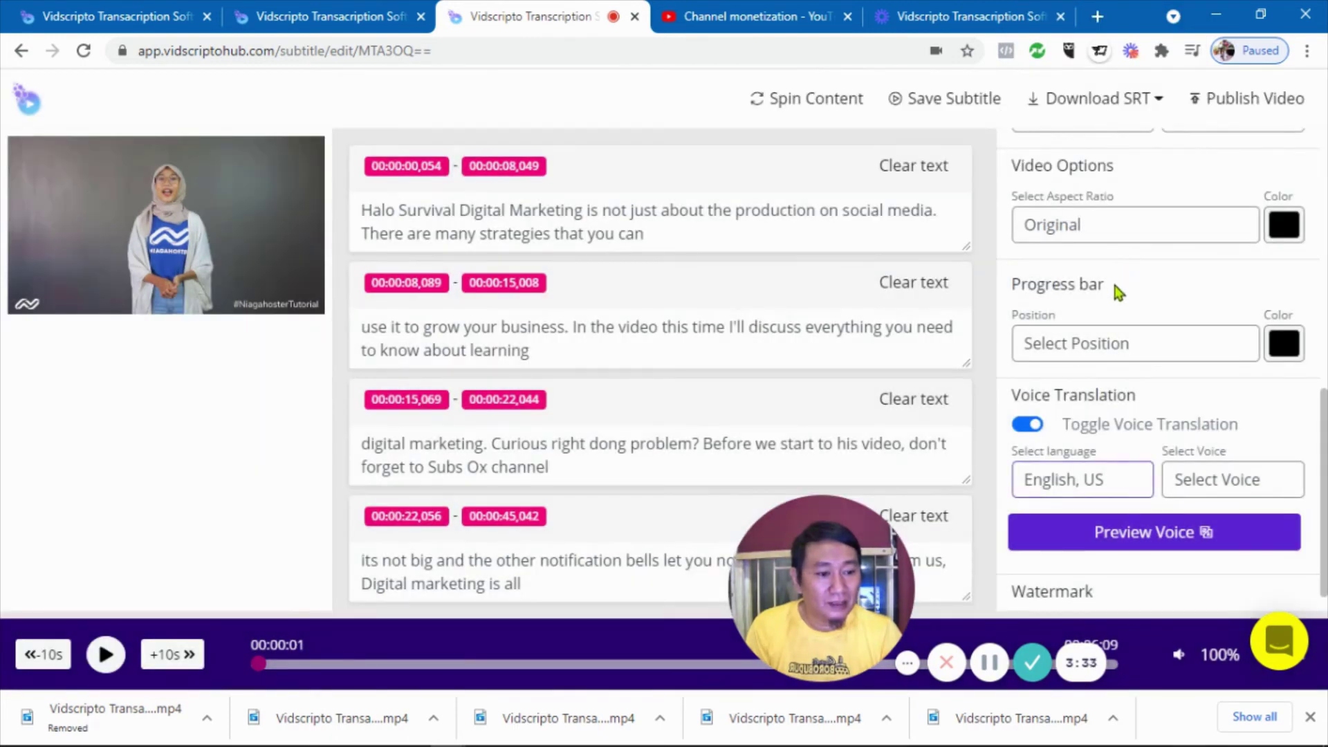
- Set the translation voice to Salli - (Female) and preview it
left_click(1209, 479)
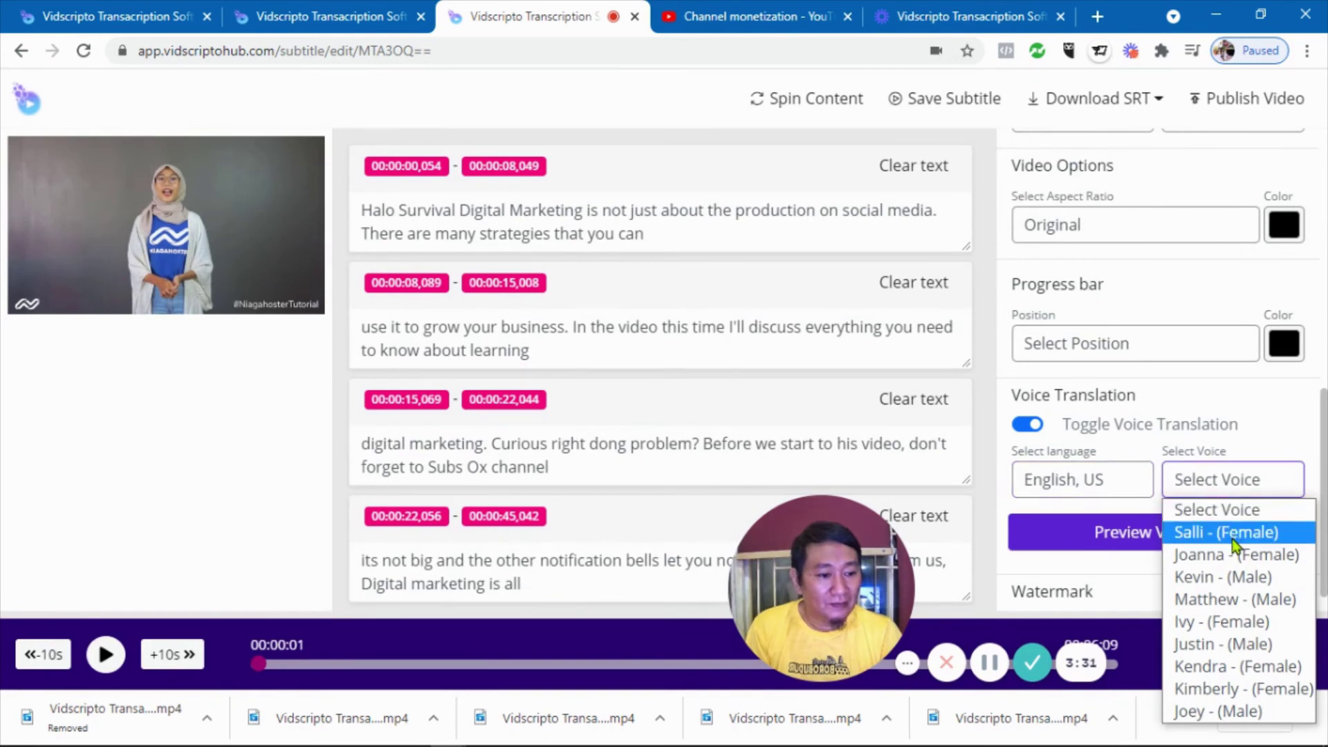
left_click(1234, 543)
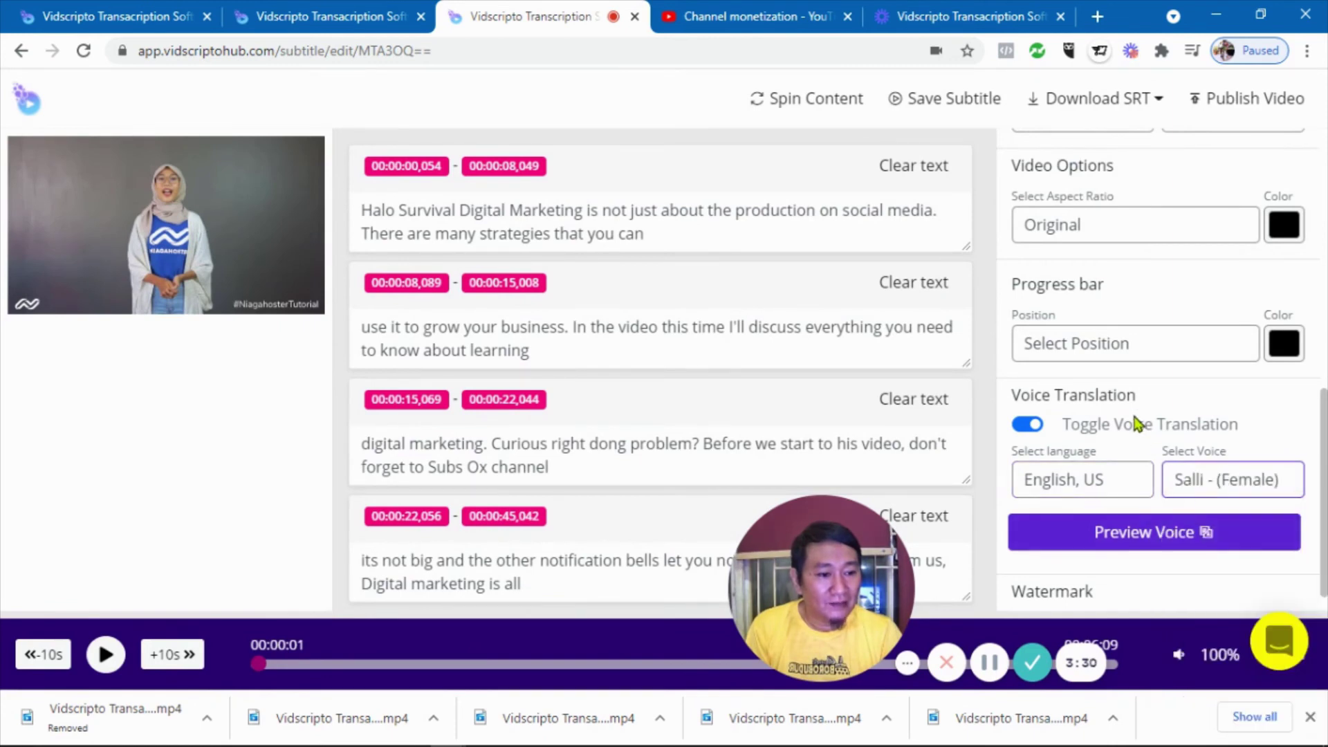
left_click(1149, 534)
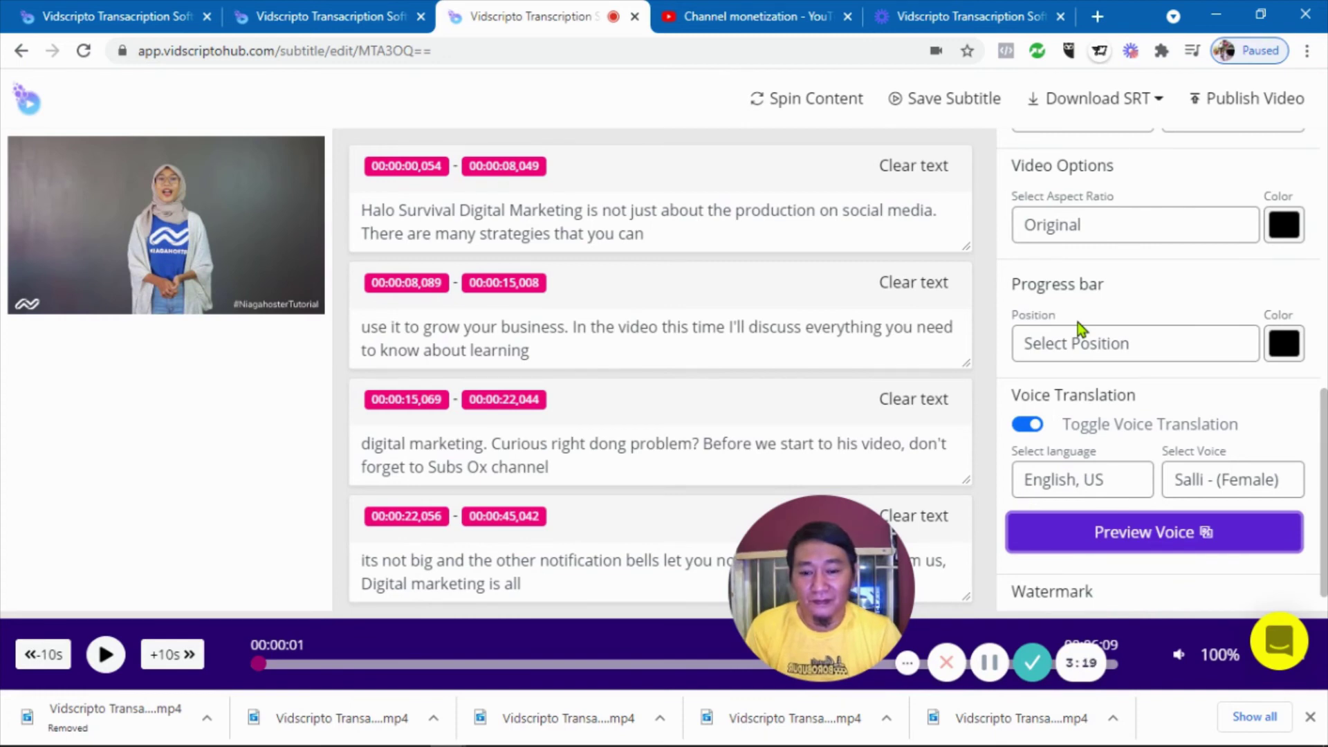
- Look through the translated subtitle texts and change the translation voice to Joanna - (Female)
left_click(684, 330)
left_click(707, 226)
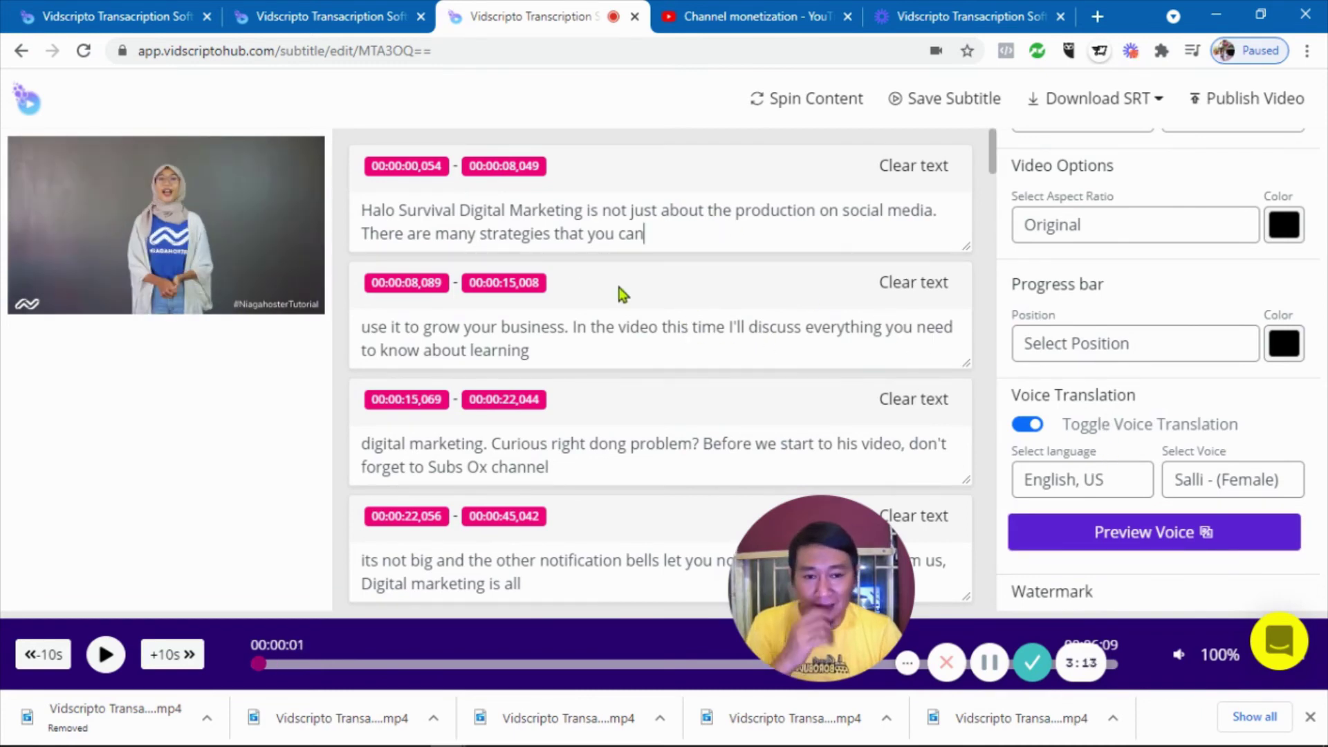
scroll(620, 293, "down", 9)
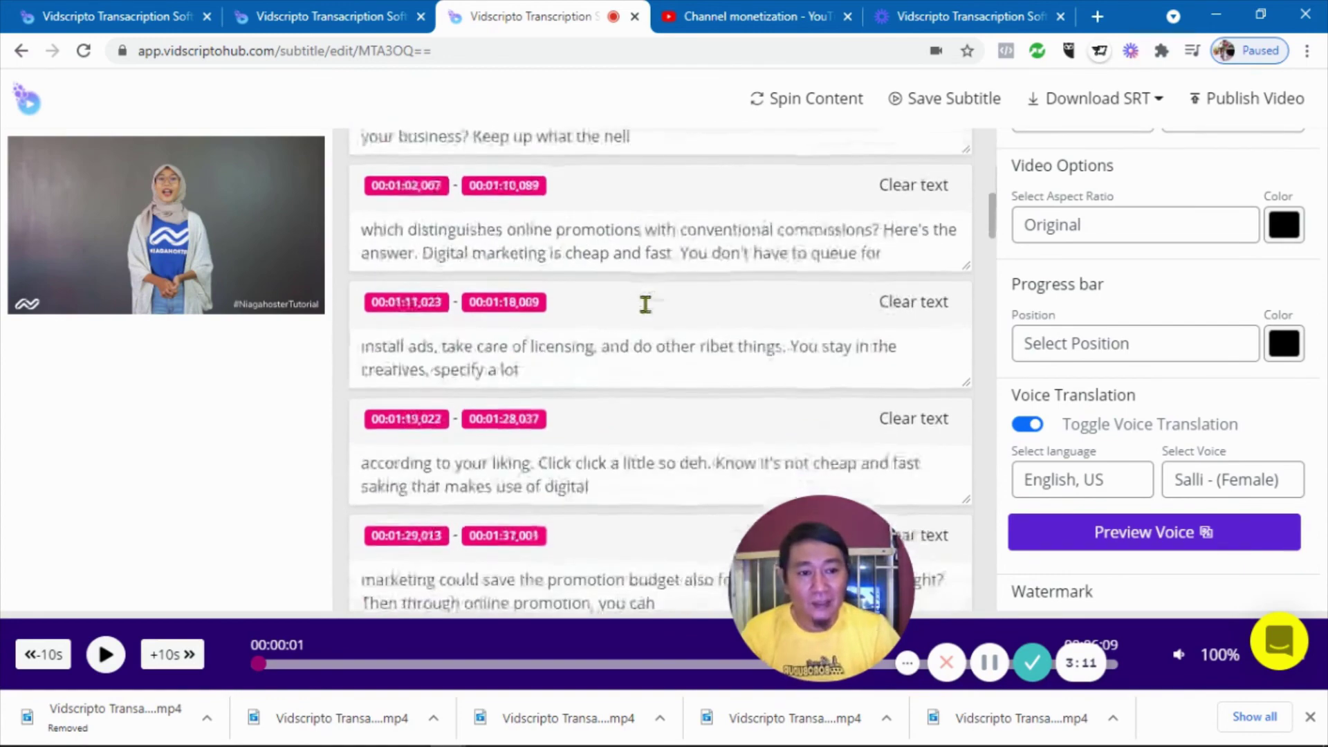
scroll(645, 304, "up", 10)
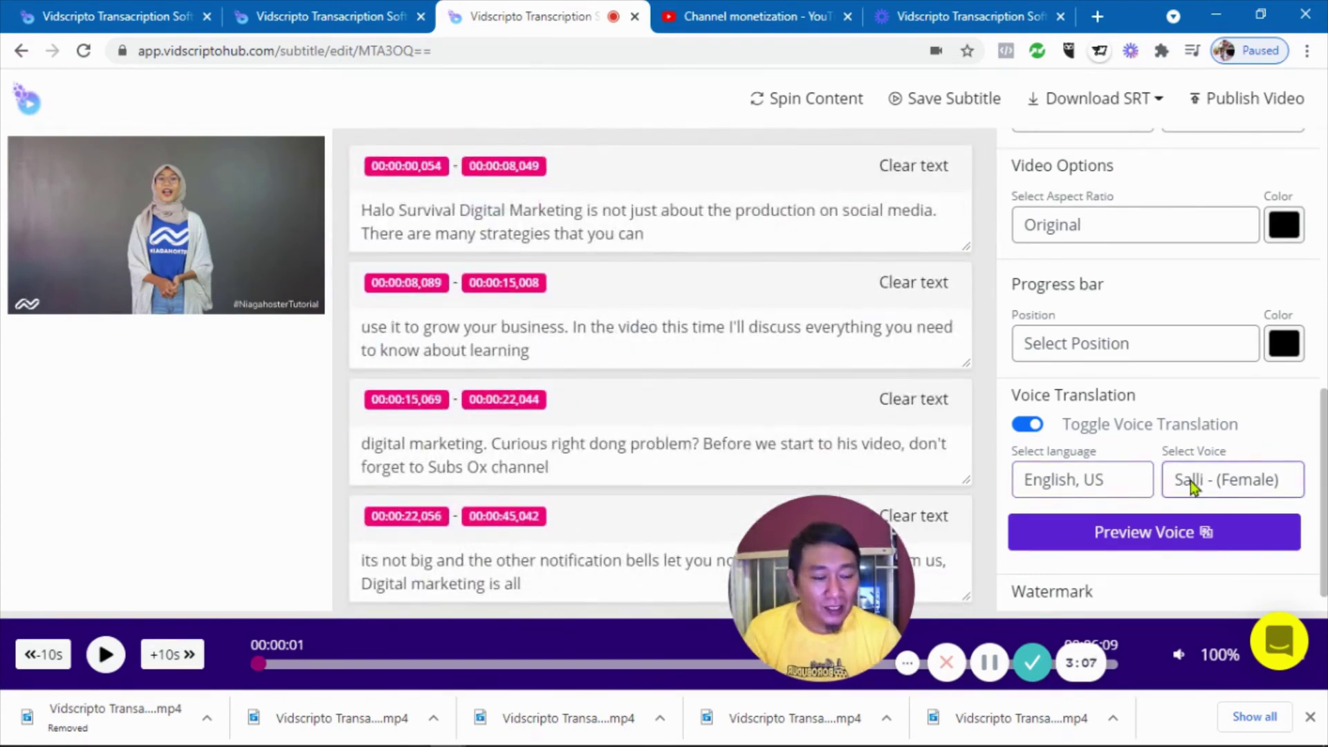
left_click(751, 213)
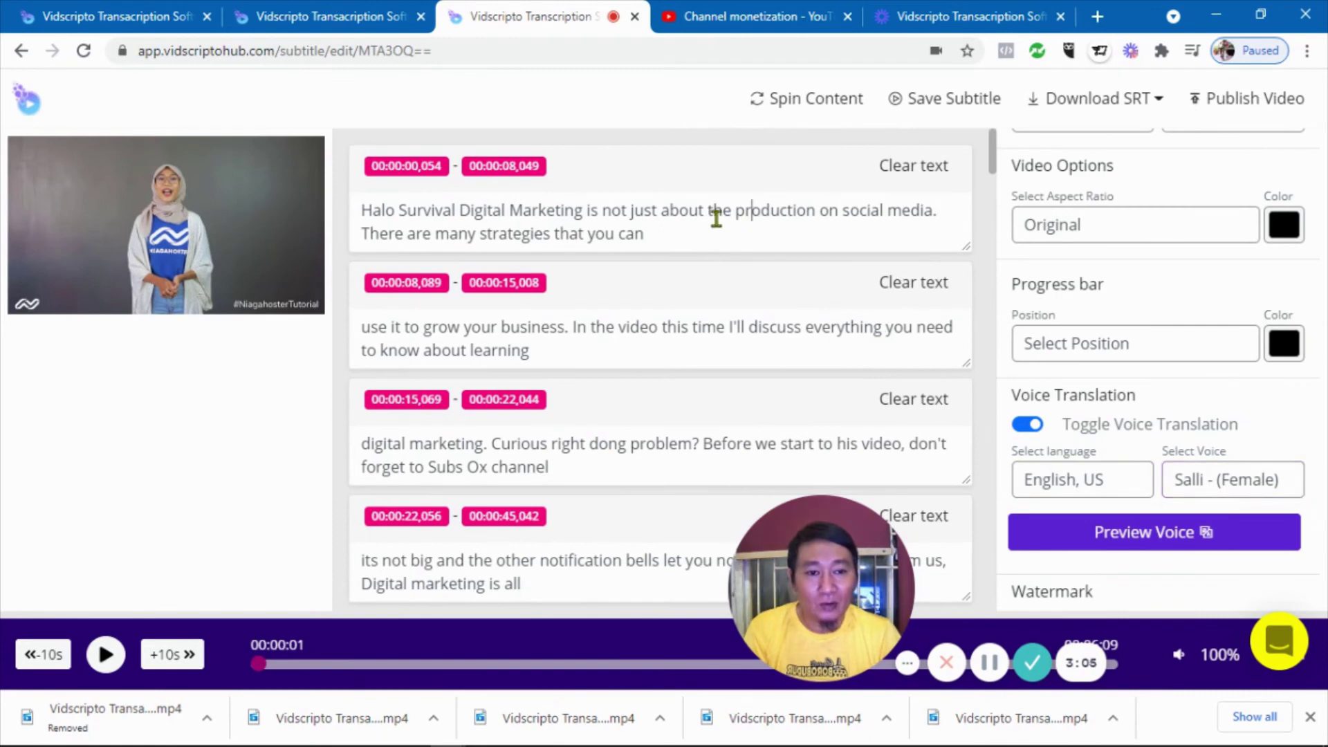
left_click(652, 232)
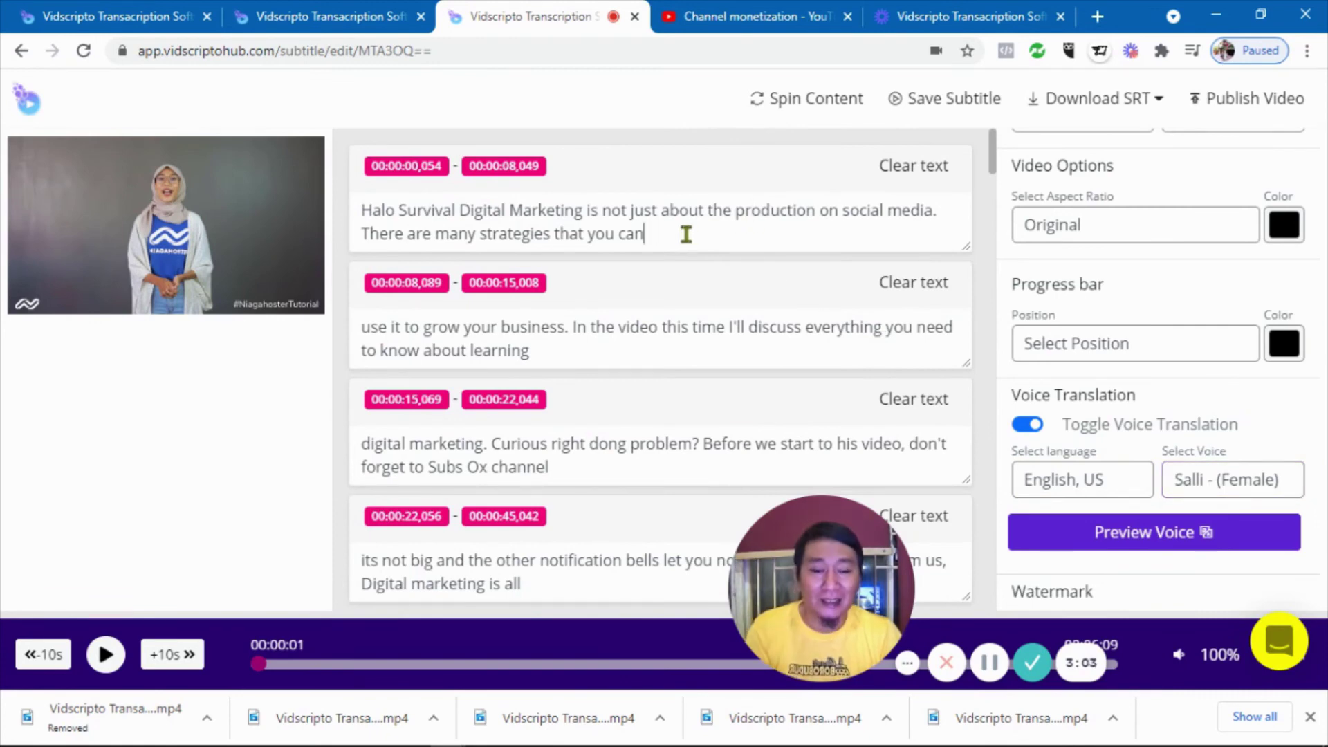
left_click(1186, 478)
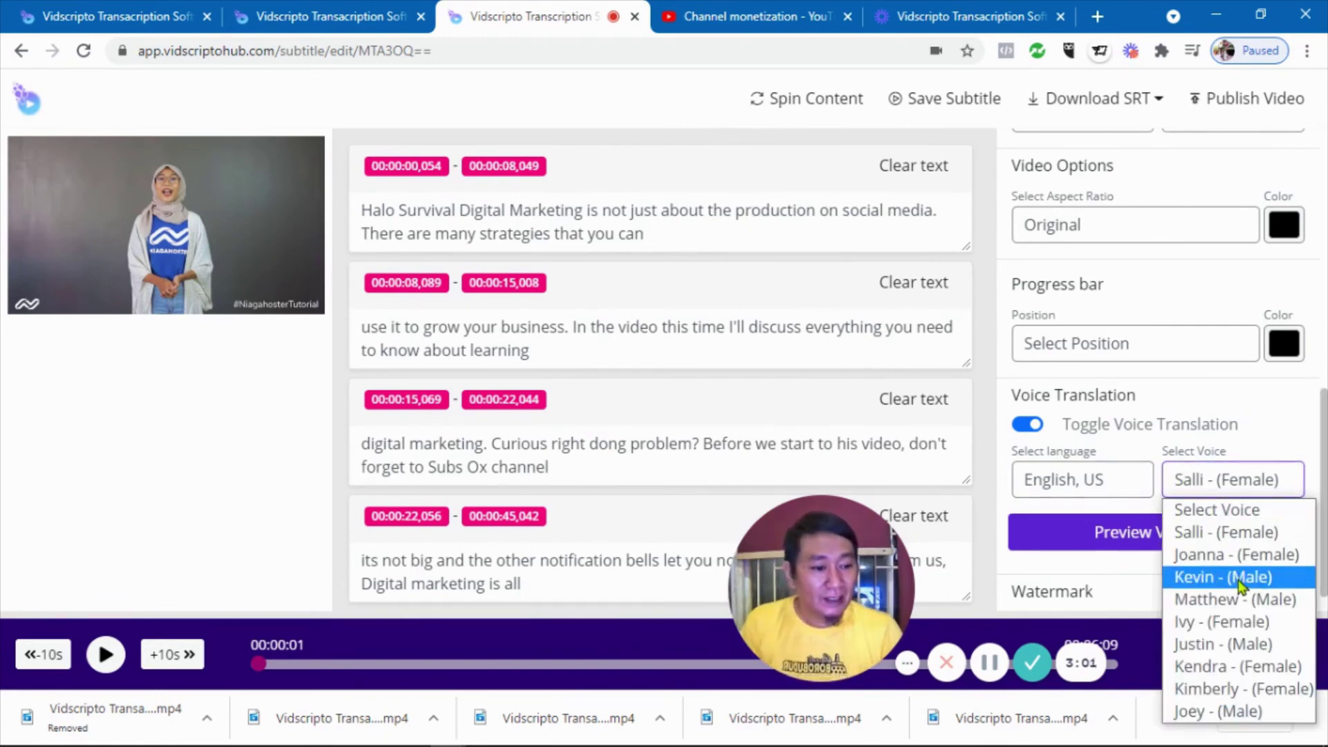
left_click(1230, 554)
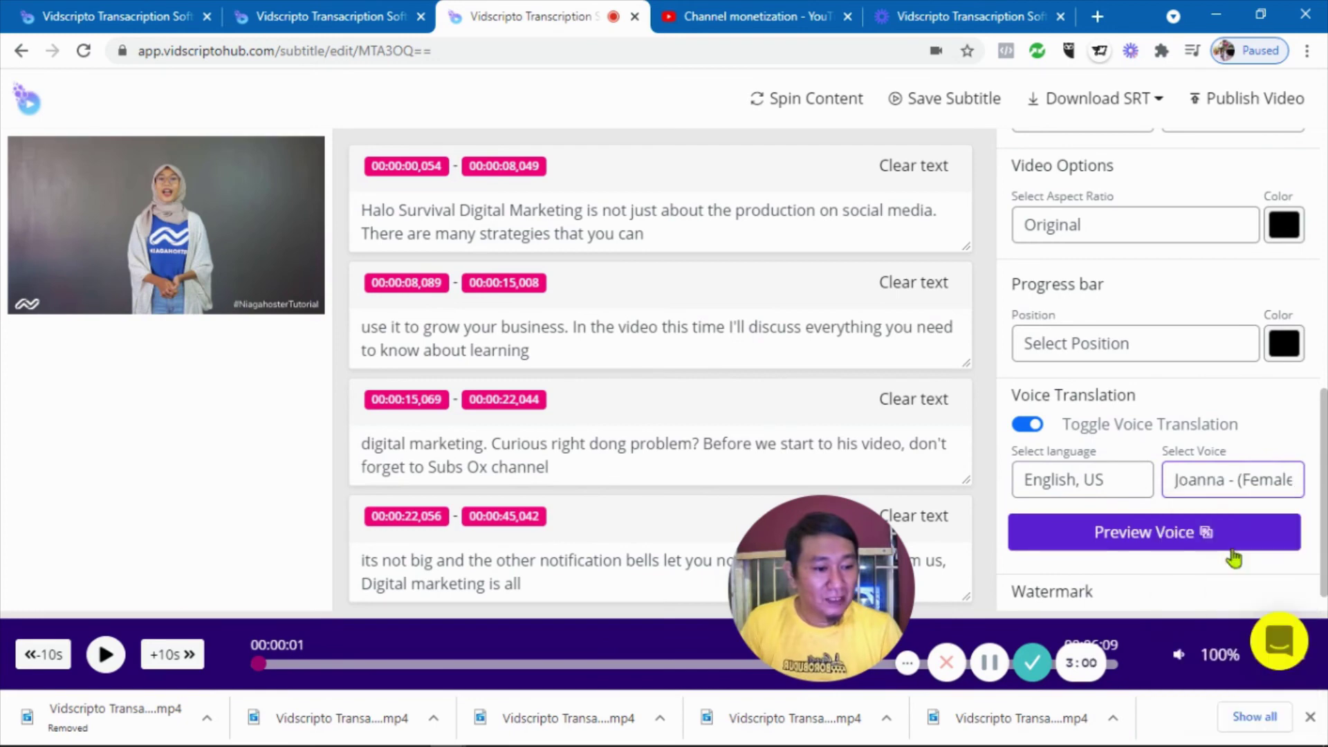
- Preview the selected translation voice and save the translated subtitles
left_click(1136, 538)
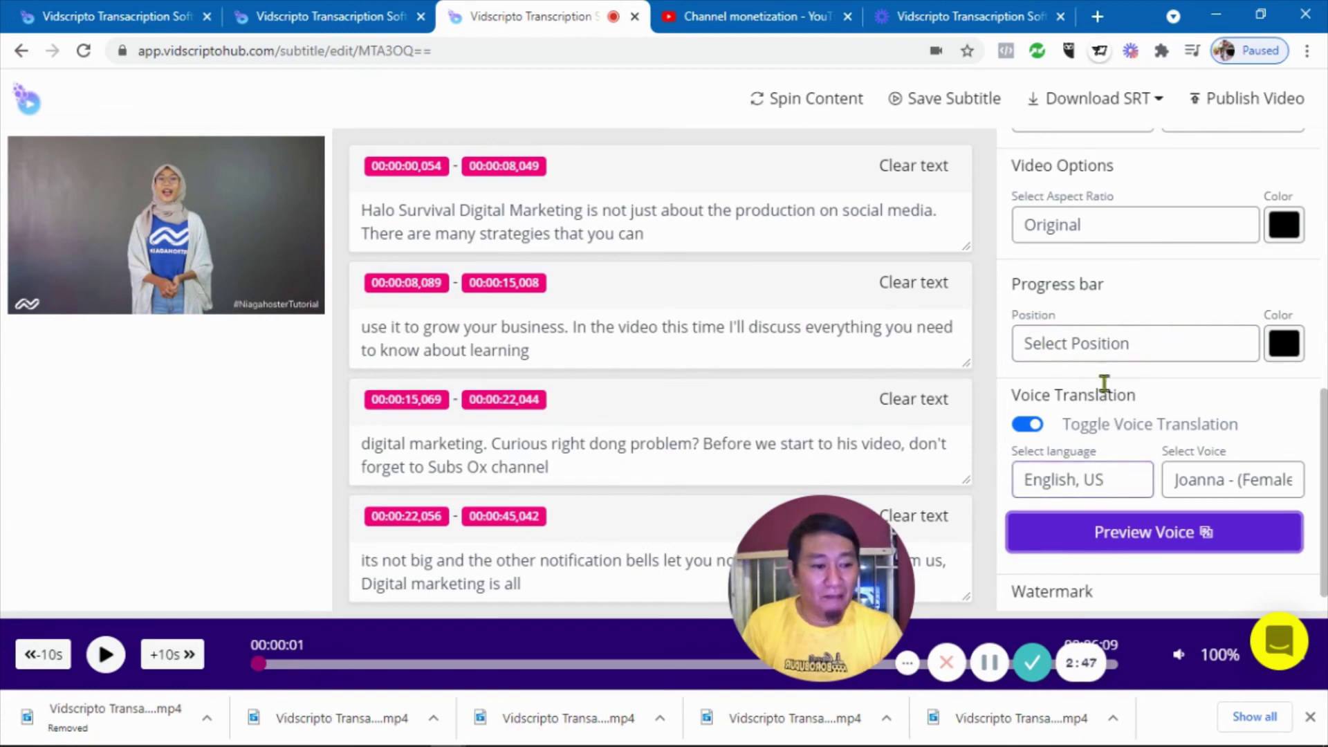
scroll(1103, 383, "up", 9)
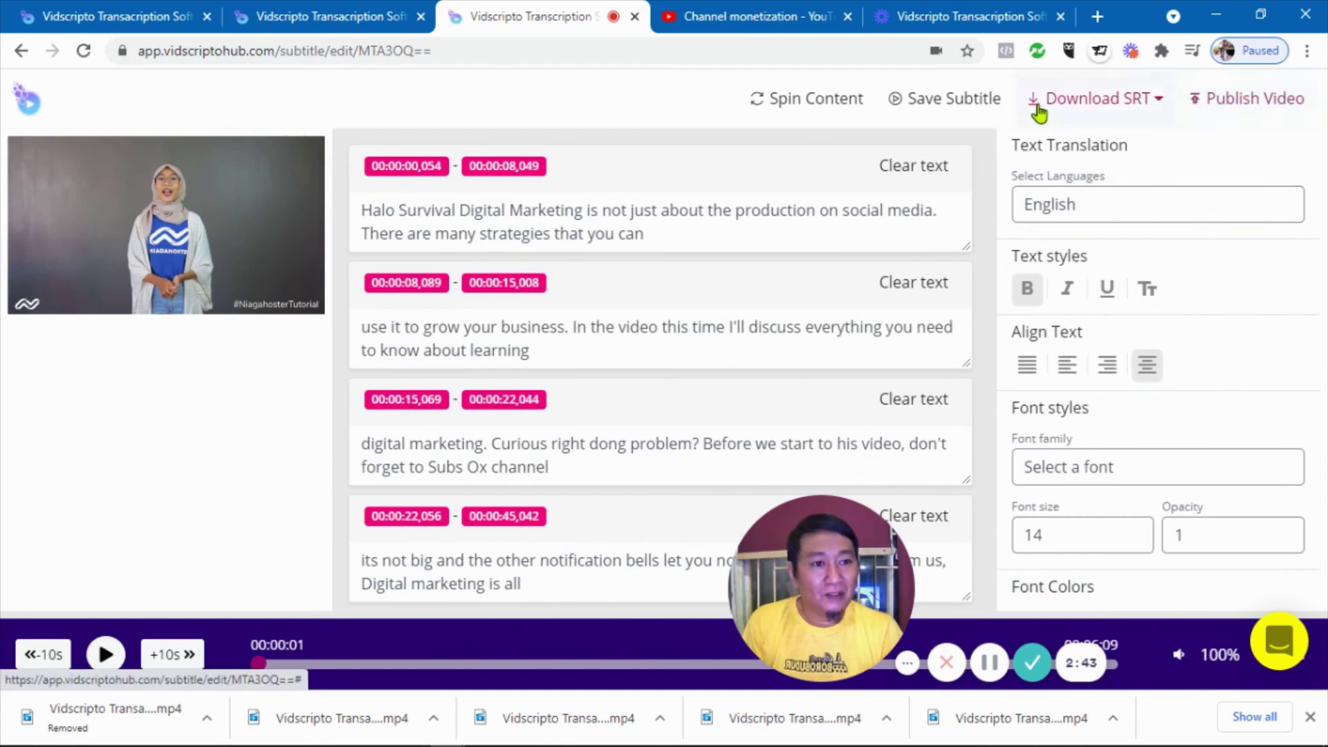
left_click(951, 106)
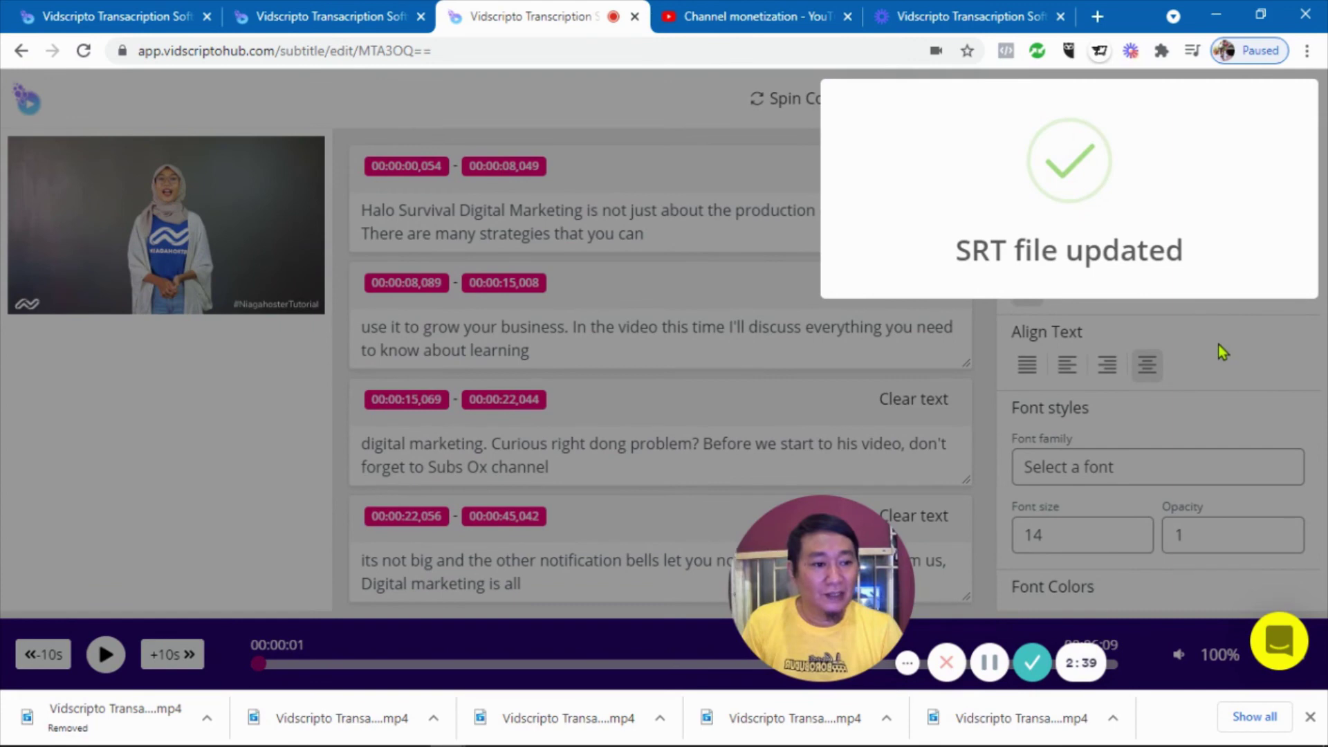
- Publish the digital marketing video with its English subtitles and voice translation
scroll(1172, 392, "down", 5)
scroll(1172, 391, "up", 5)
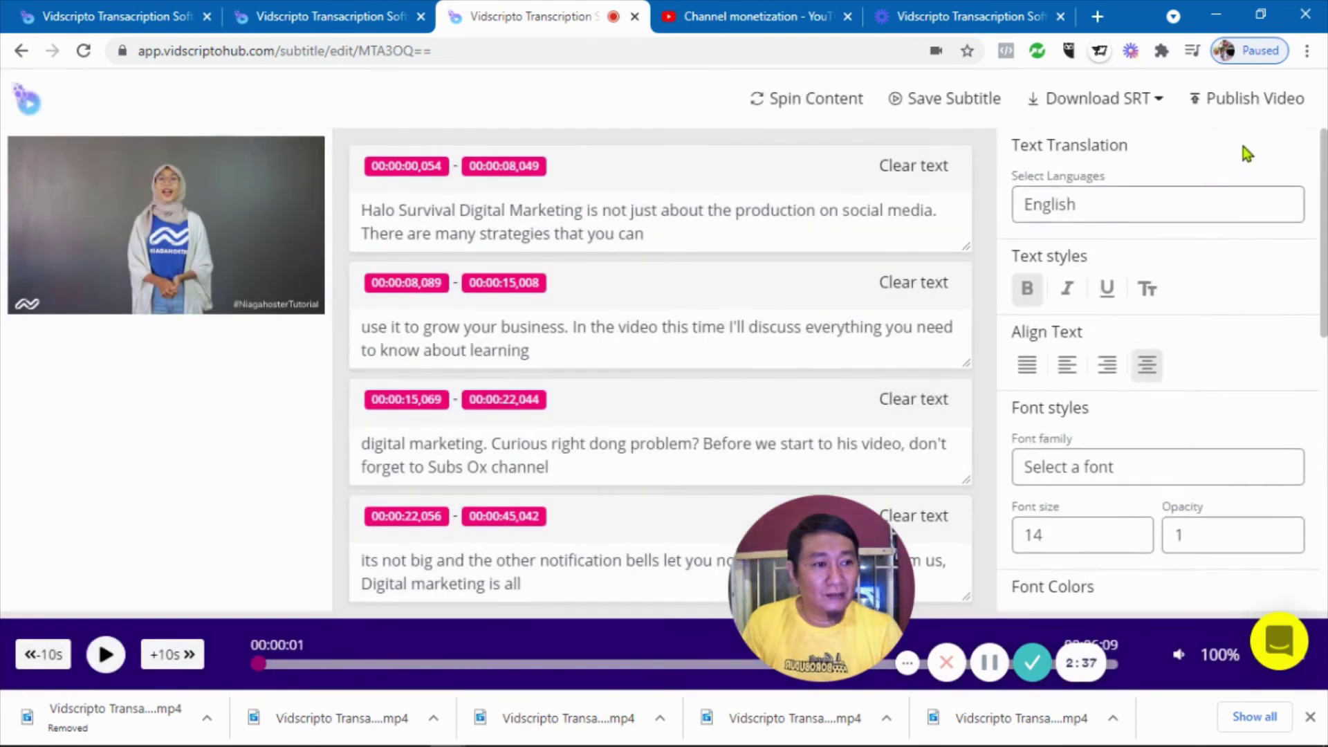
left_click(1226, 104)
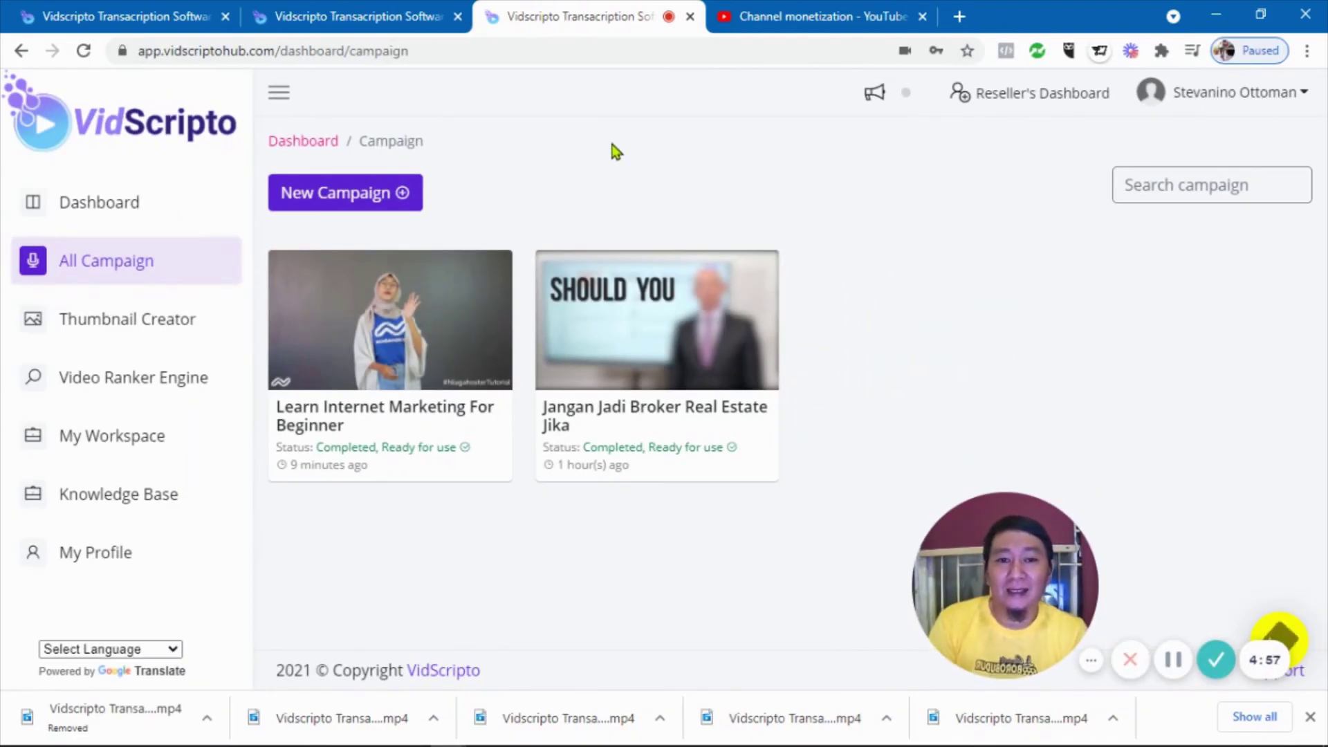
- Play the published "Learn Internet Marketing For Beginner" campaign video to review its voice-over, and close it
mouse_move(426, 305)
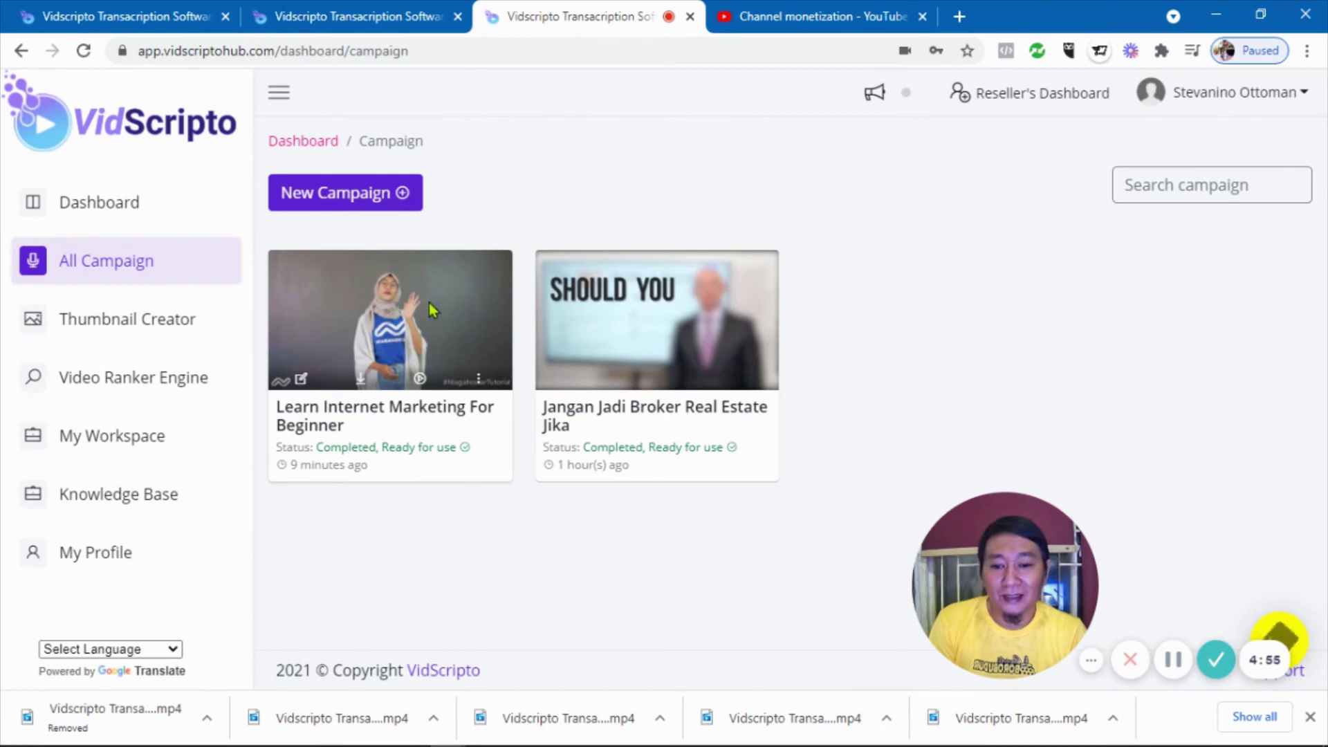
left_click(420, 379)
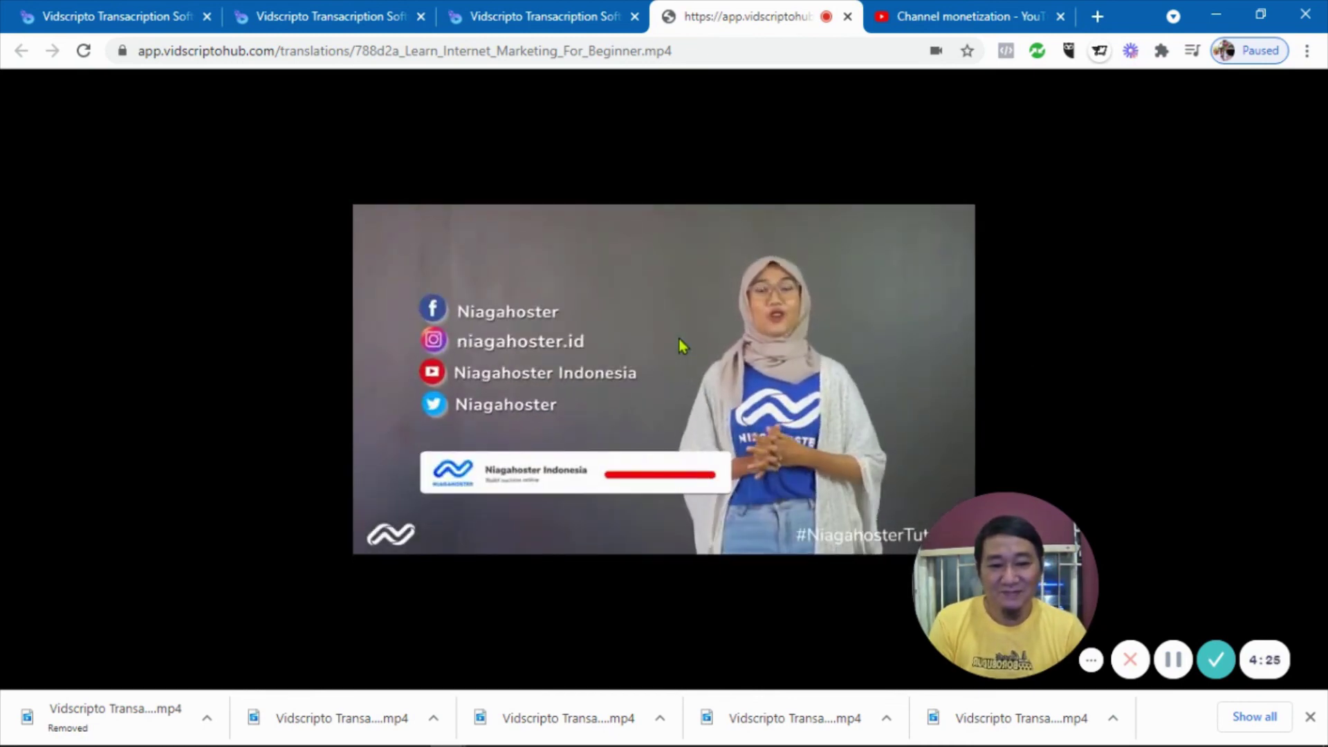
left_click(847, 16)
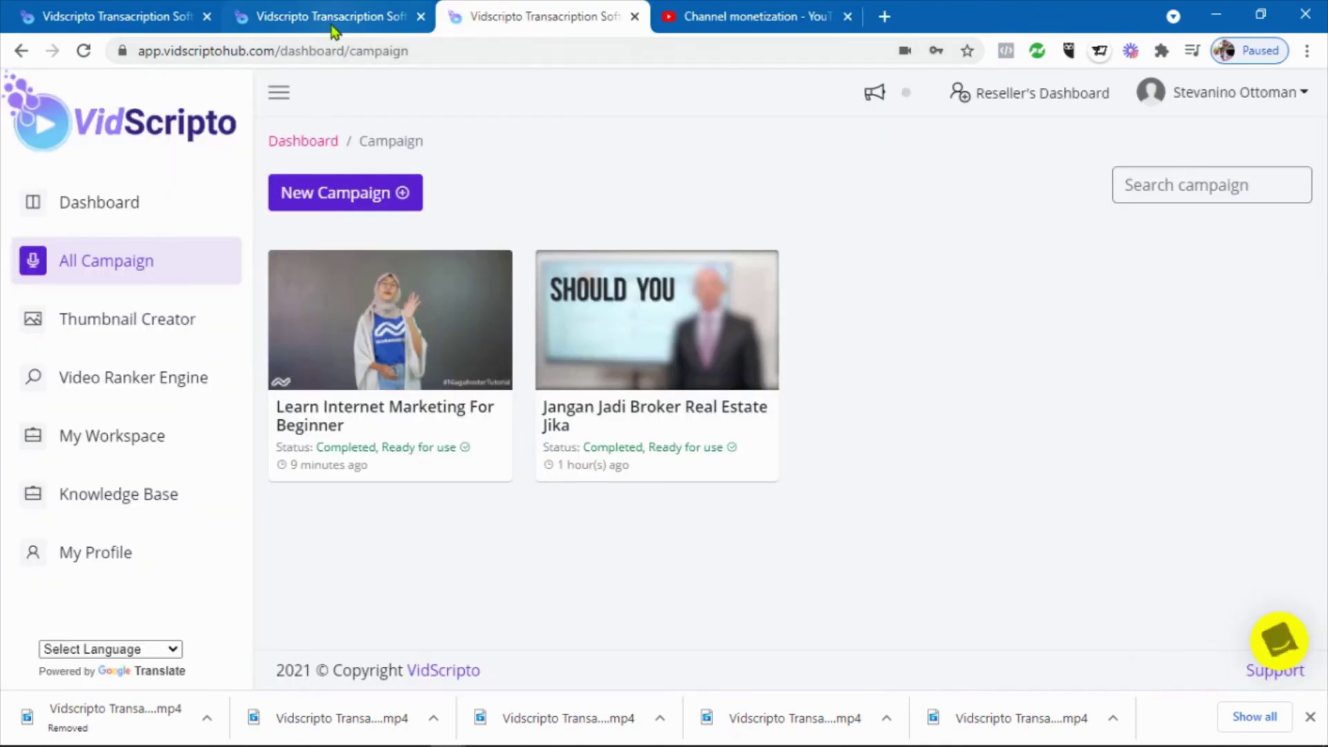